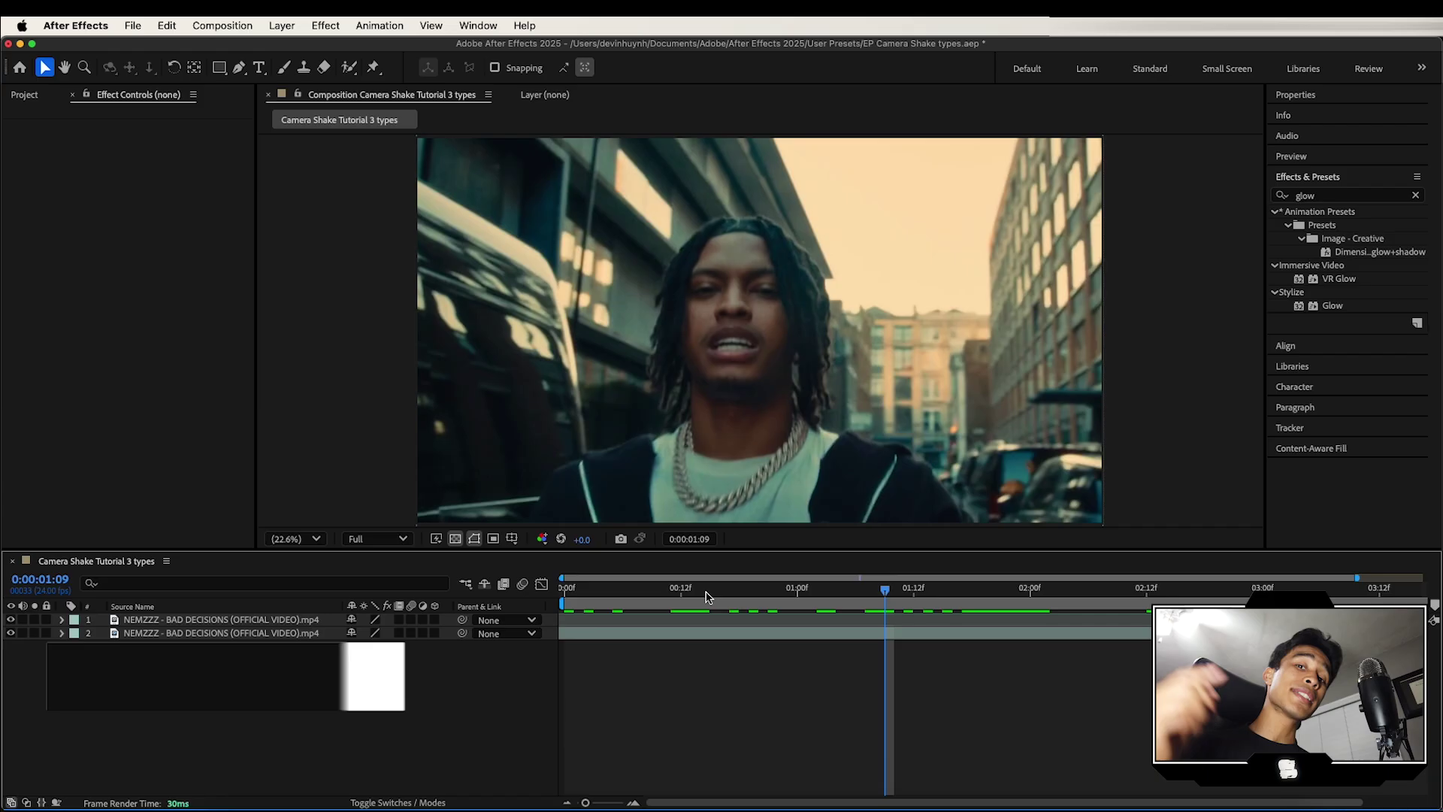
Create a new adjustment layer above the two video clips.
{"action": "left_click", "coordinate": [278, 29]}
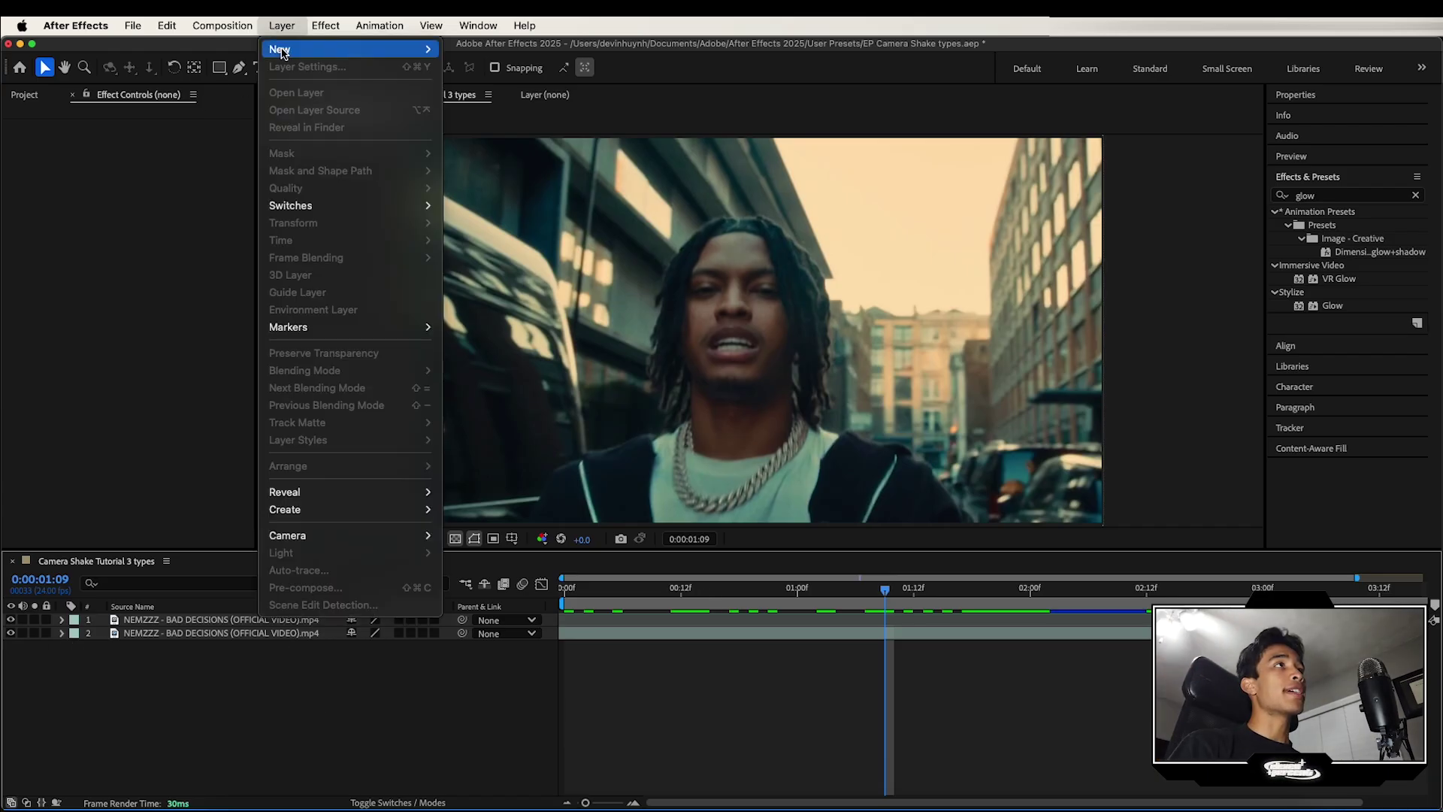
{"action": "mouse_move", "coordinate": [280, 48]}
{"action": "left_click", "coordinate": [484, 152]}
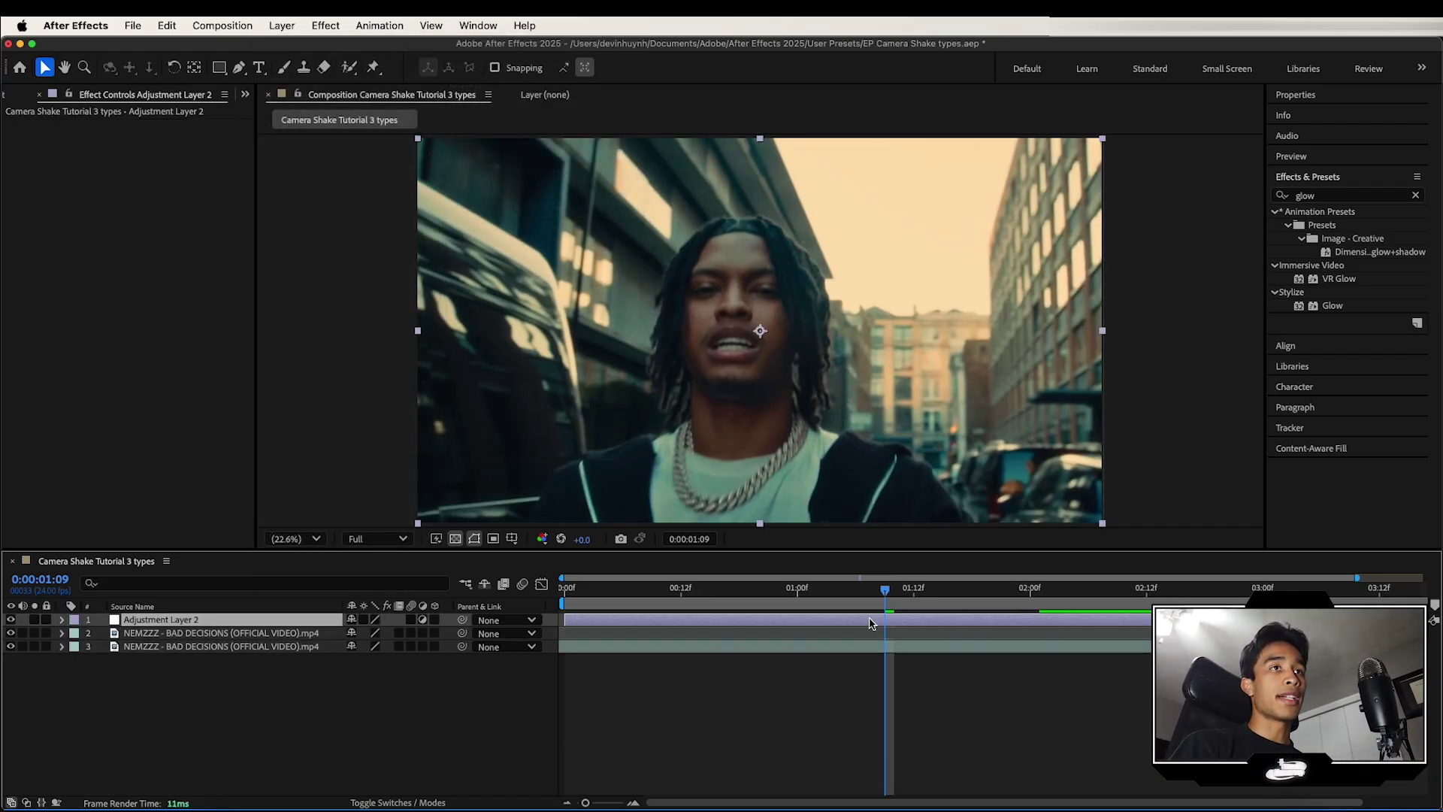
Trim the adjustment layer to run from 0:00:02:01 to 0:00:03:03, splitting it at both times and deleting the outer pieces.
{"action": "left_click_drag", "start_coordinate": [1165, 599], "coordinate": [1291, 595]}
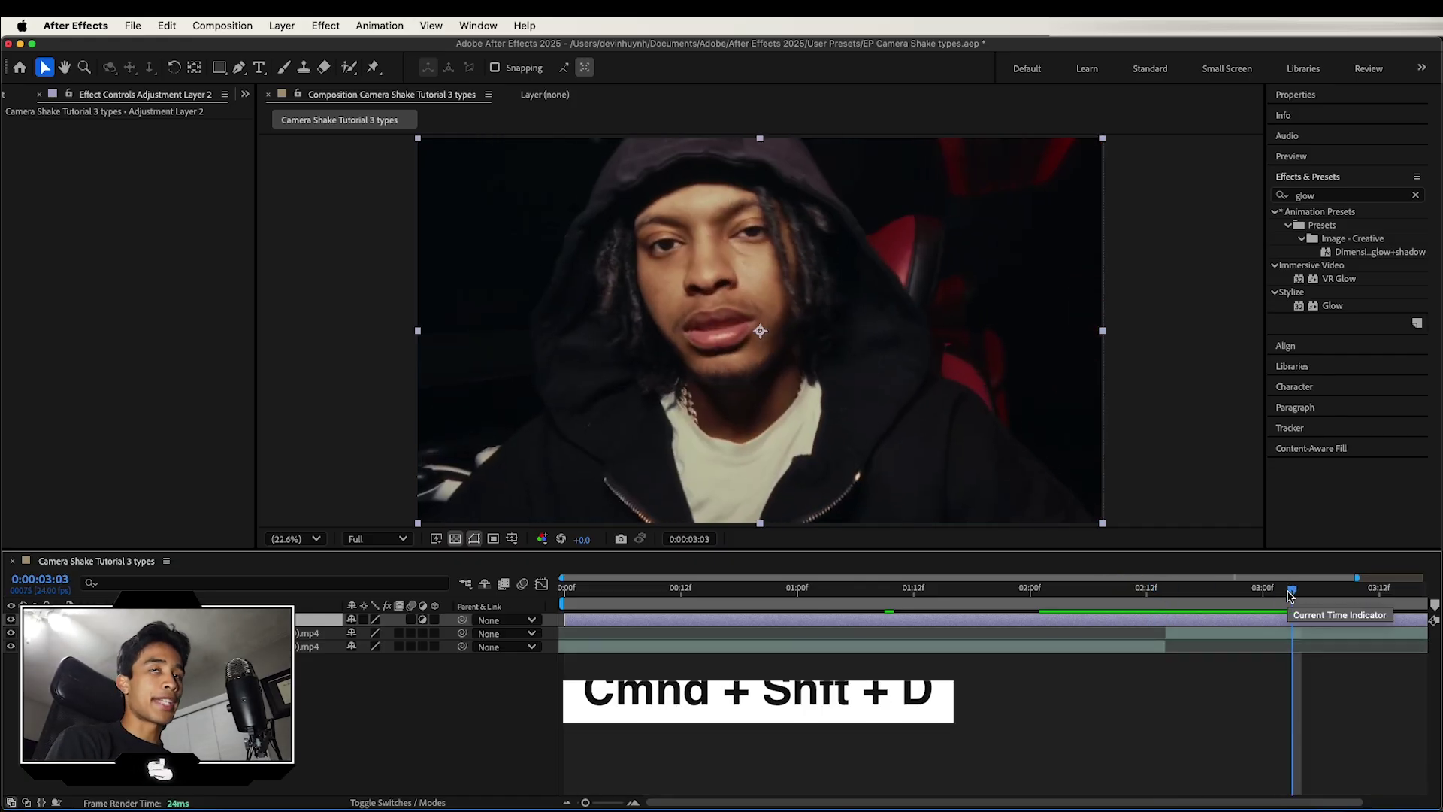
{"action": "key", "text": "super+shift+d"}
{"action": "key", "text": "Delete"}
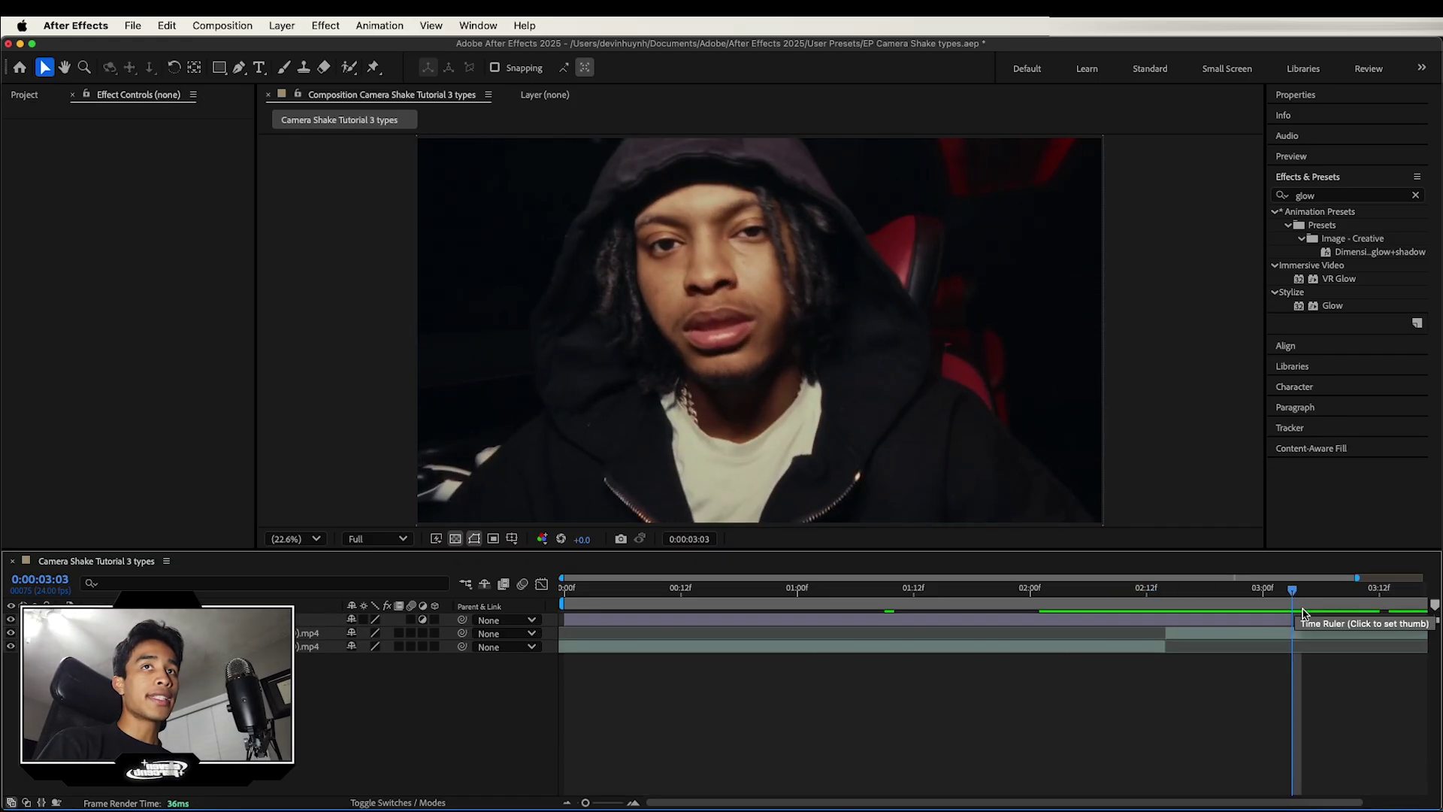
{"action": "left_click_drag", "start_coordinate": [1137, 592], "coordinate": [1038, 592]}
{"action": "left_click", "coordinate": [1056, 618]}
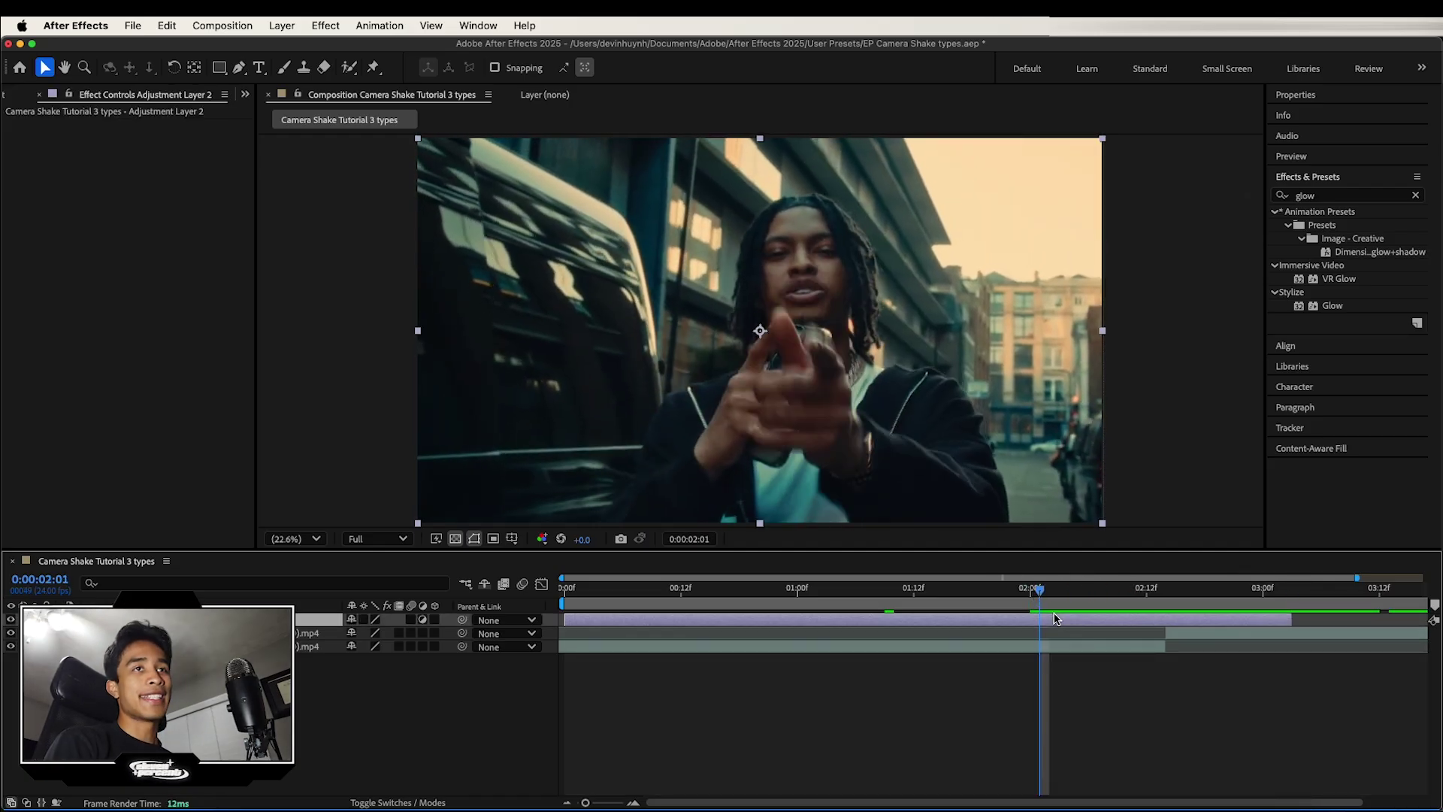
{"action": "key", "text": "super+shift+d"}
{"action": "key", "text": "Delete"}
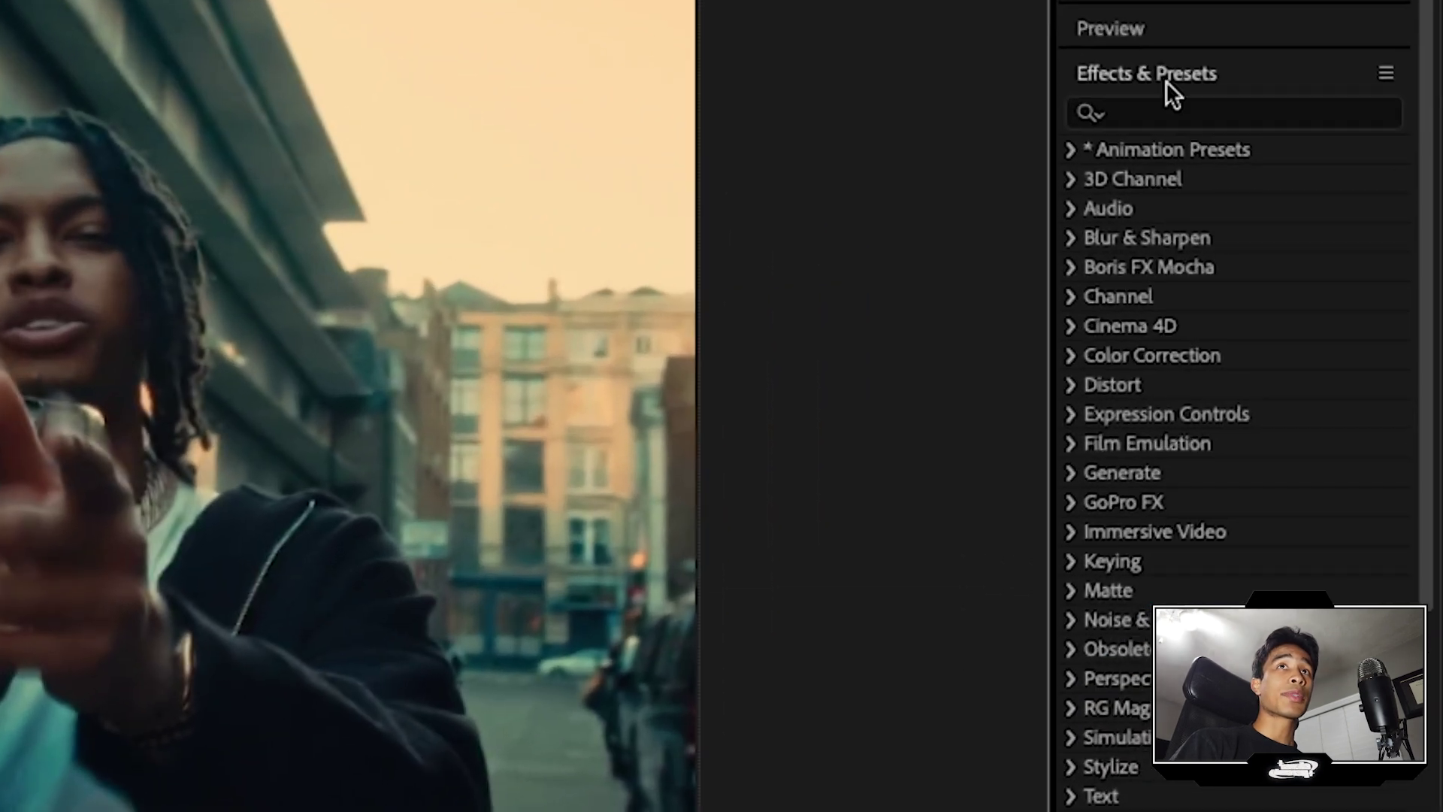
Find the CC RepeTile effect and apply it to the adjustment layer.
{"action": "left_click", "coordinate": [1157, 121]}
{"action": "type", "text": "cc re"}
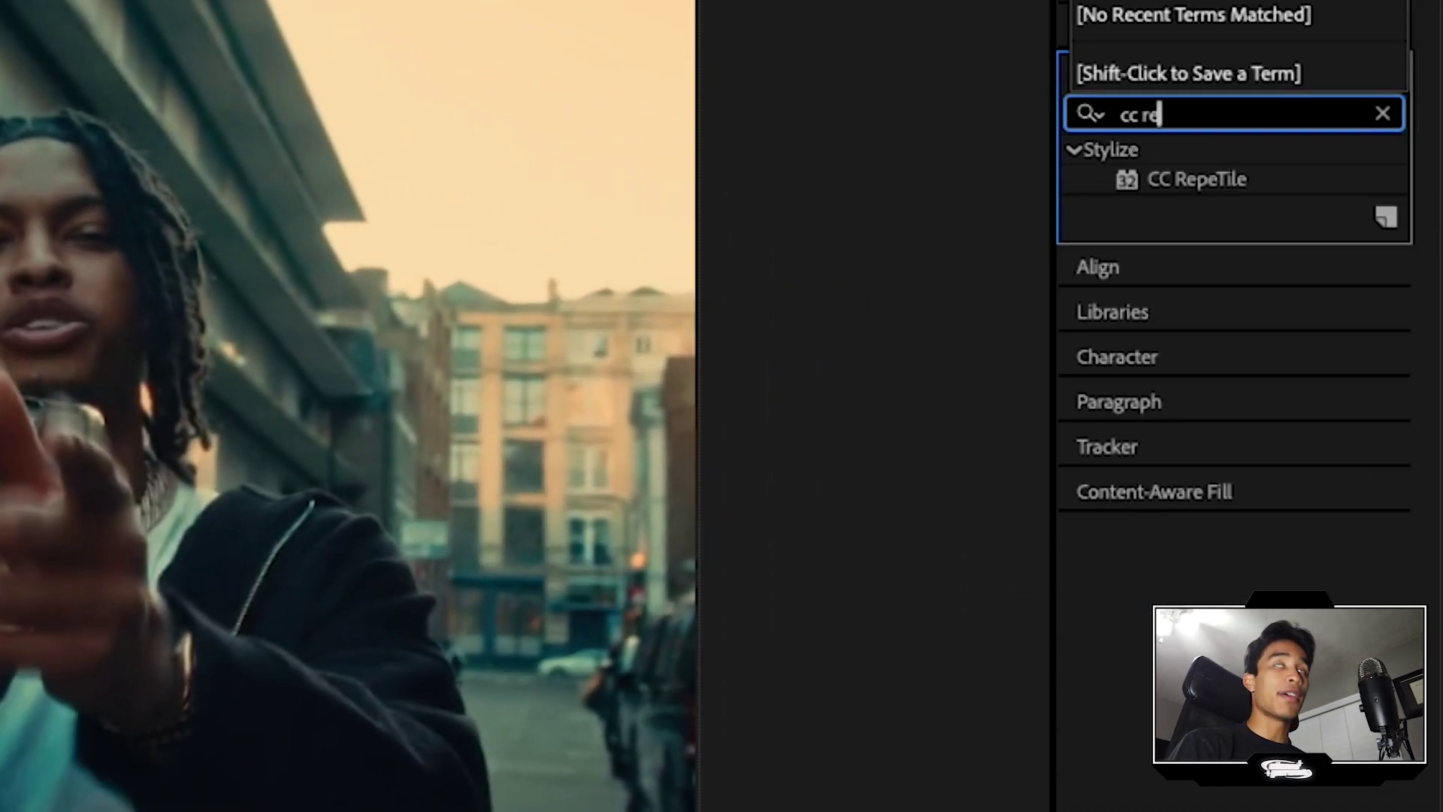
{"action": "type", "text": "p"}
{"action": "left_click_drag", "start_coordinate": [1197, 179], "coordinate": [684, 811]}
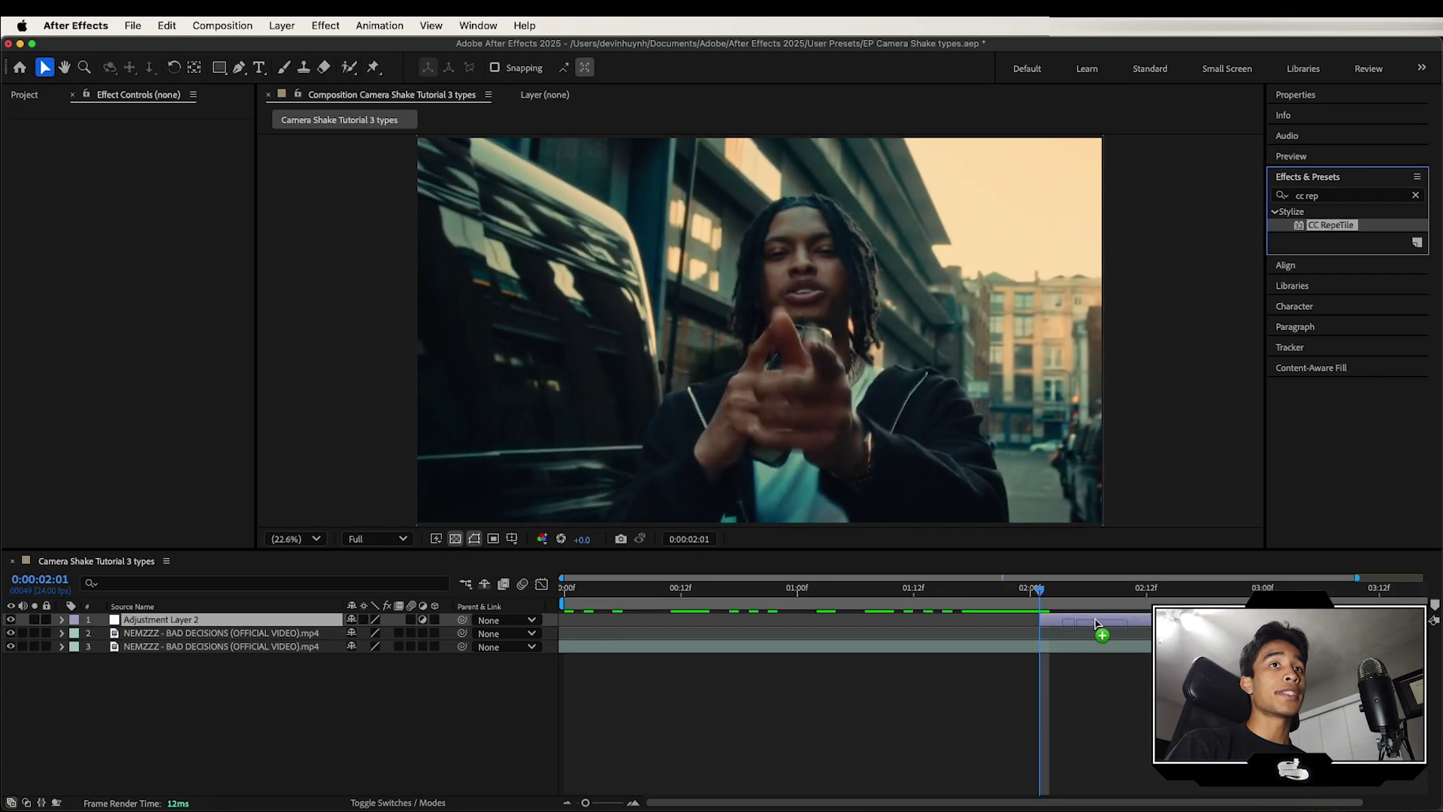
{"action": "left_click_drag", "start_coordinate": [1096, 623], "coordinate": [1096, 623]}
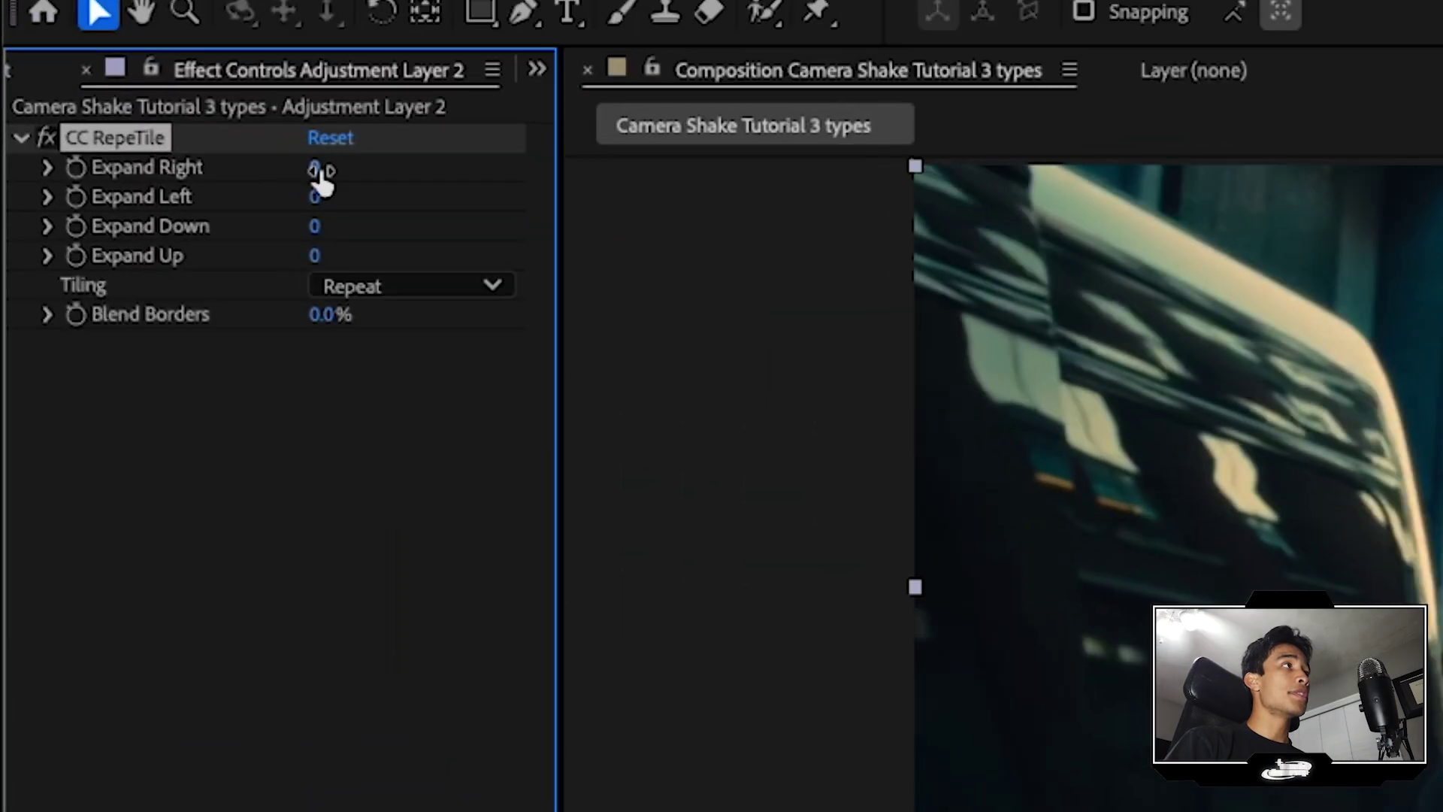
Set CC RepeTile's Expand Right, Left, Down and Up values to 3000 each.
{"action": "left_click", "coordinate": [145, 139]}
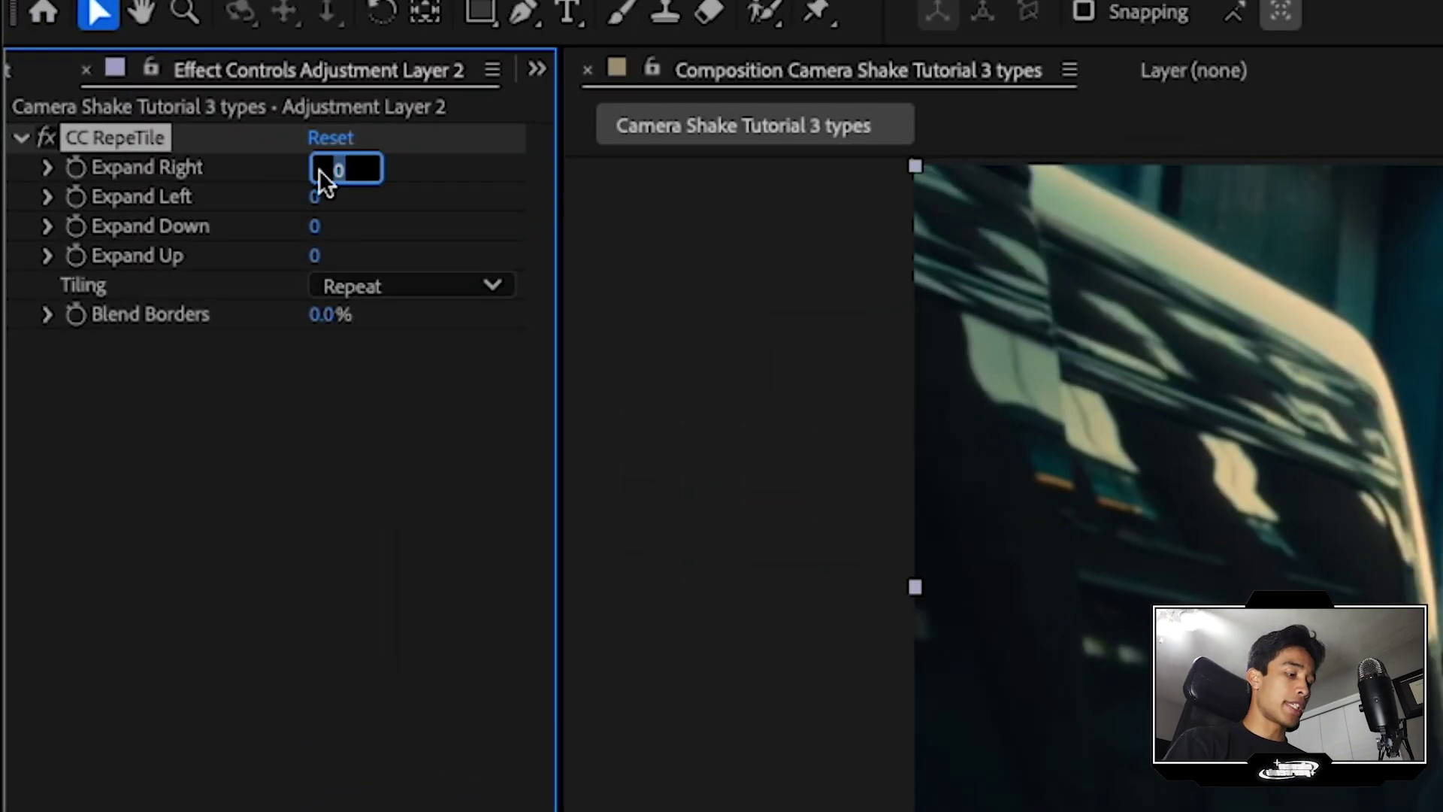
{"action": "type", "text": "3000"}
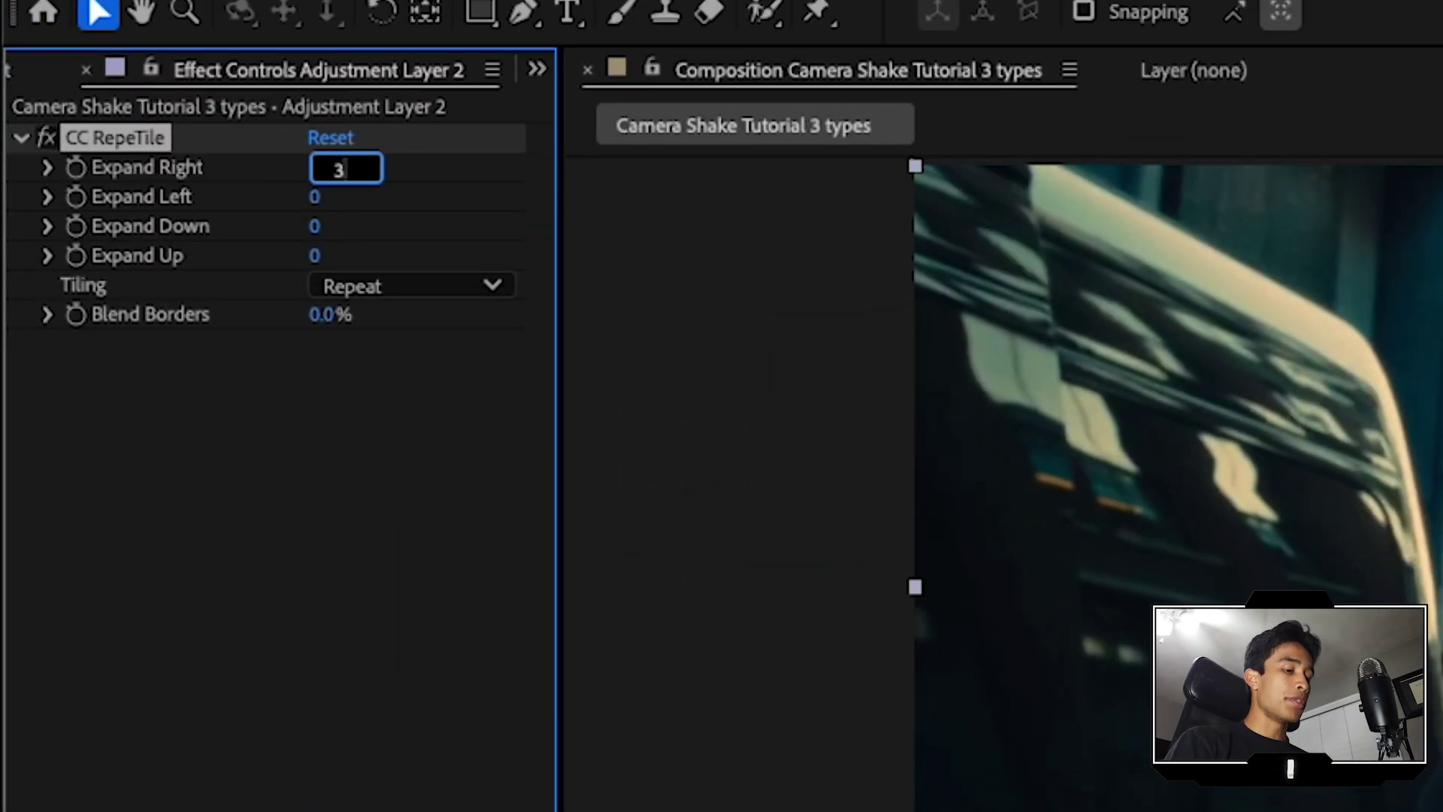
{"action": "key", "text": "Return"}
{"action": "left_click", "coordinate": [319, 203]}
{"action": "type", "text": "3000"}
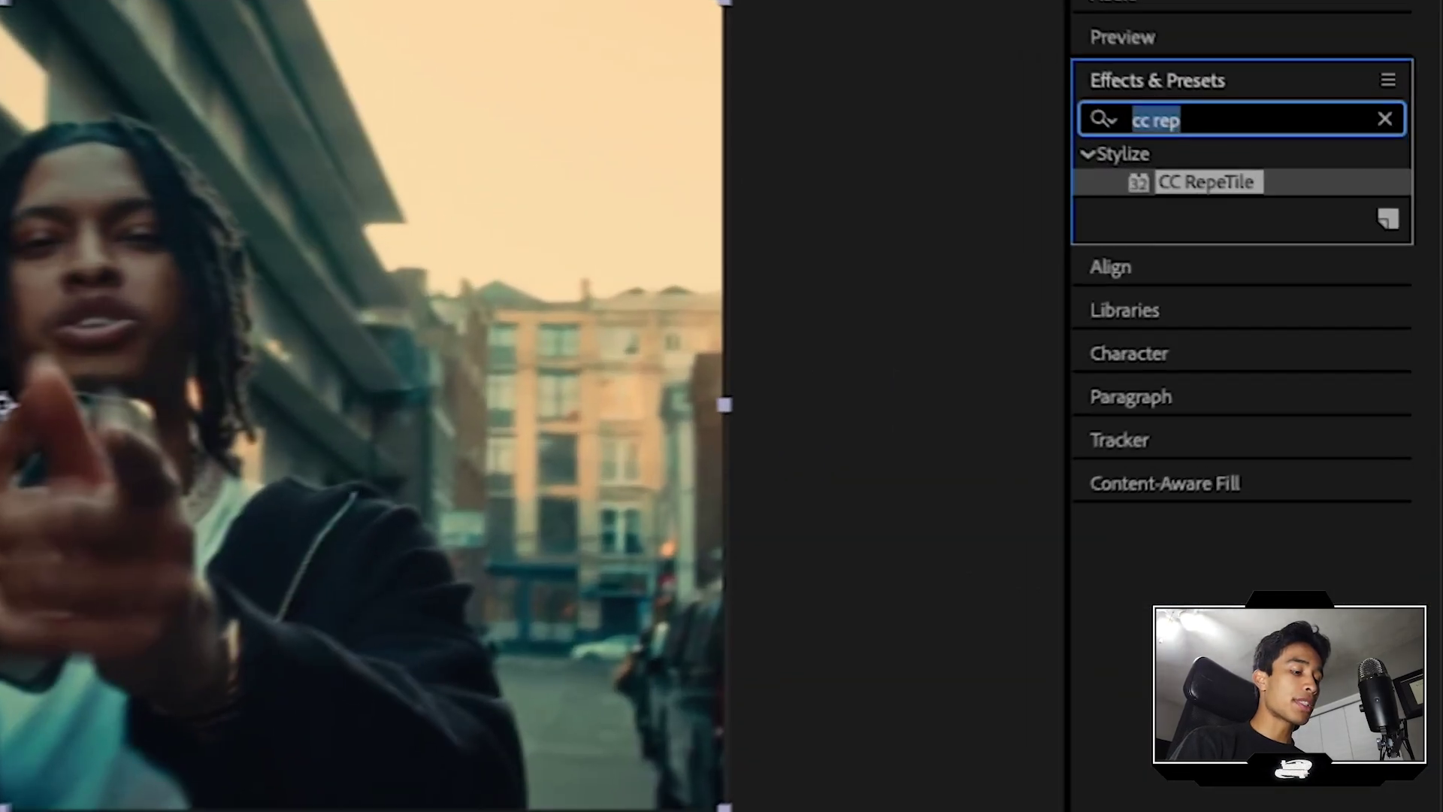
Find the Mirror effect and apply it four times to the adjustment layer.
{"action": "type", "text": "mirr"}
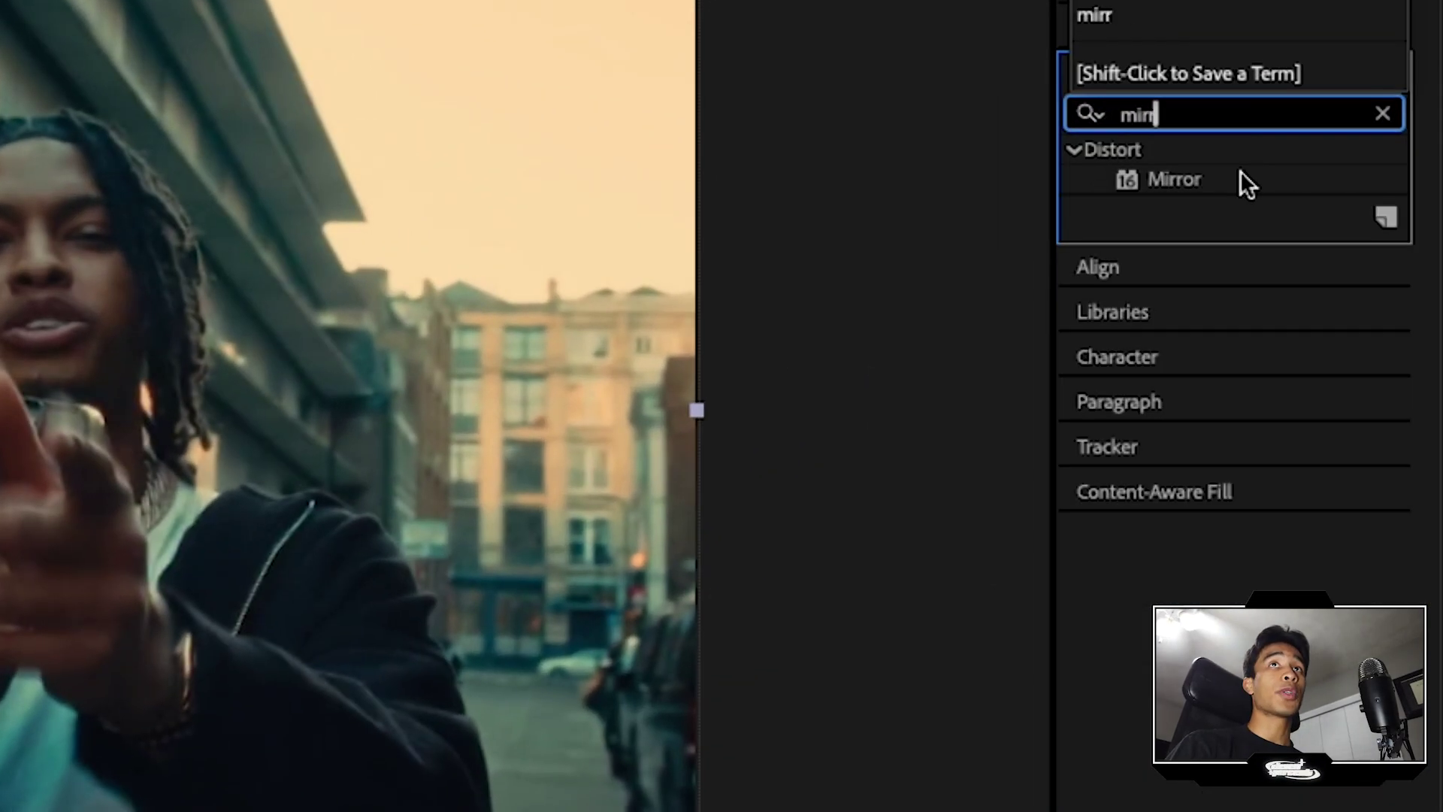
{"action": "left_click", "coordinate": [1203, 180]}
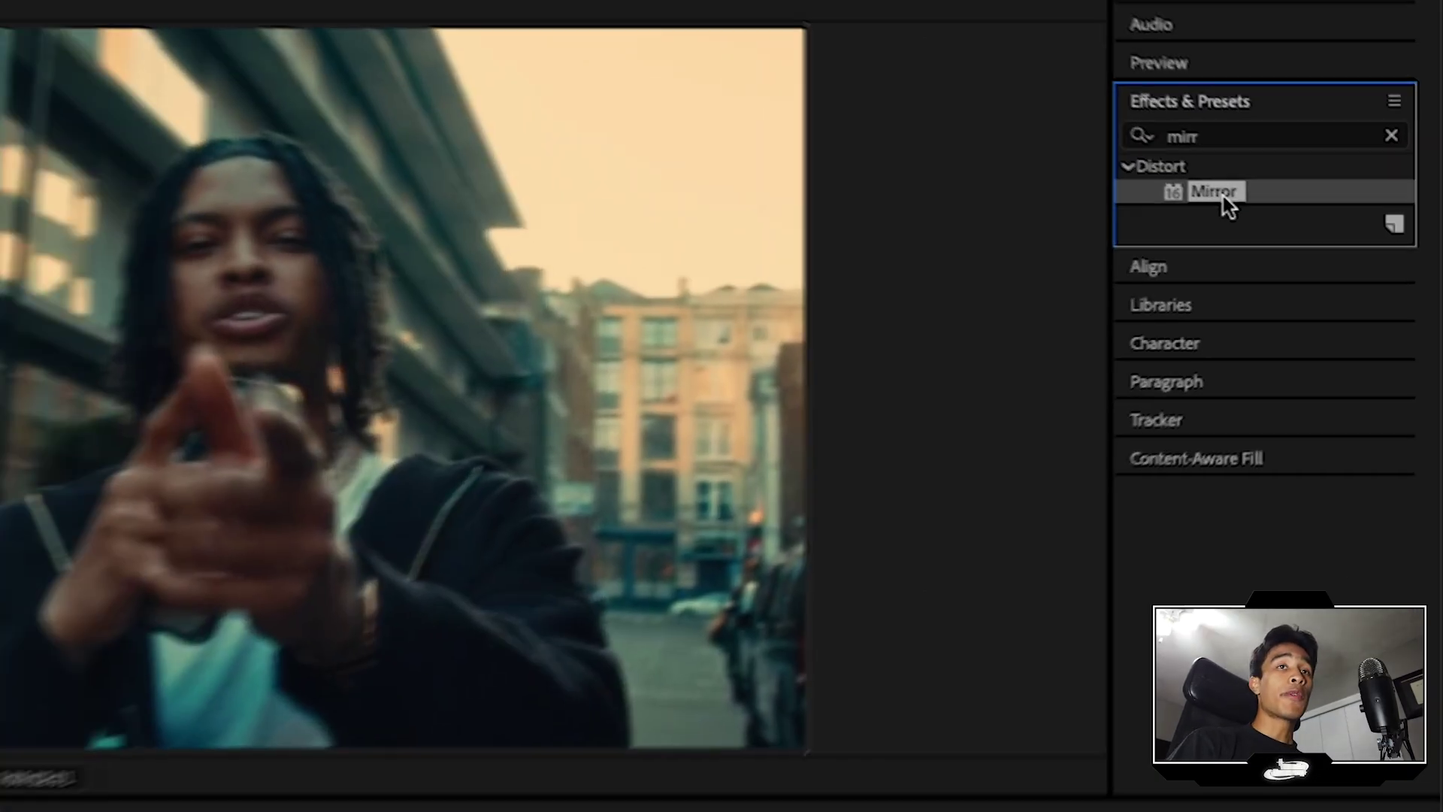
{"action": "left_click_drag", "start_coordinate": [1224, 197], "coordinate": [1140, 623]}
{"action": "left_click_drag", "start_coordinate": [1327, 226], "coordinate": [1295, 267]}
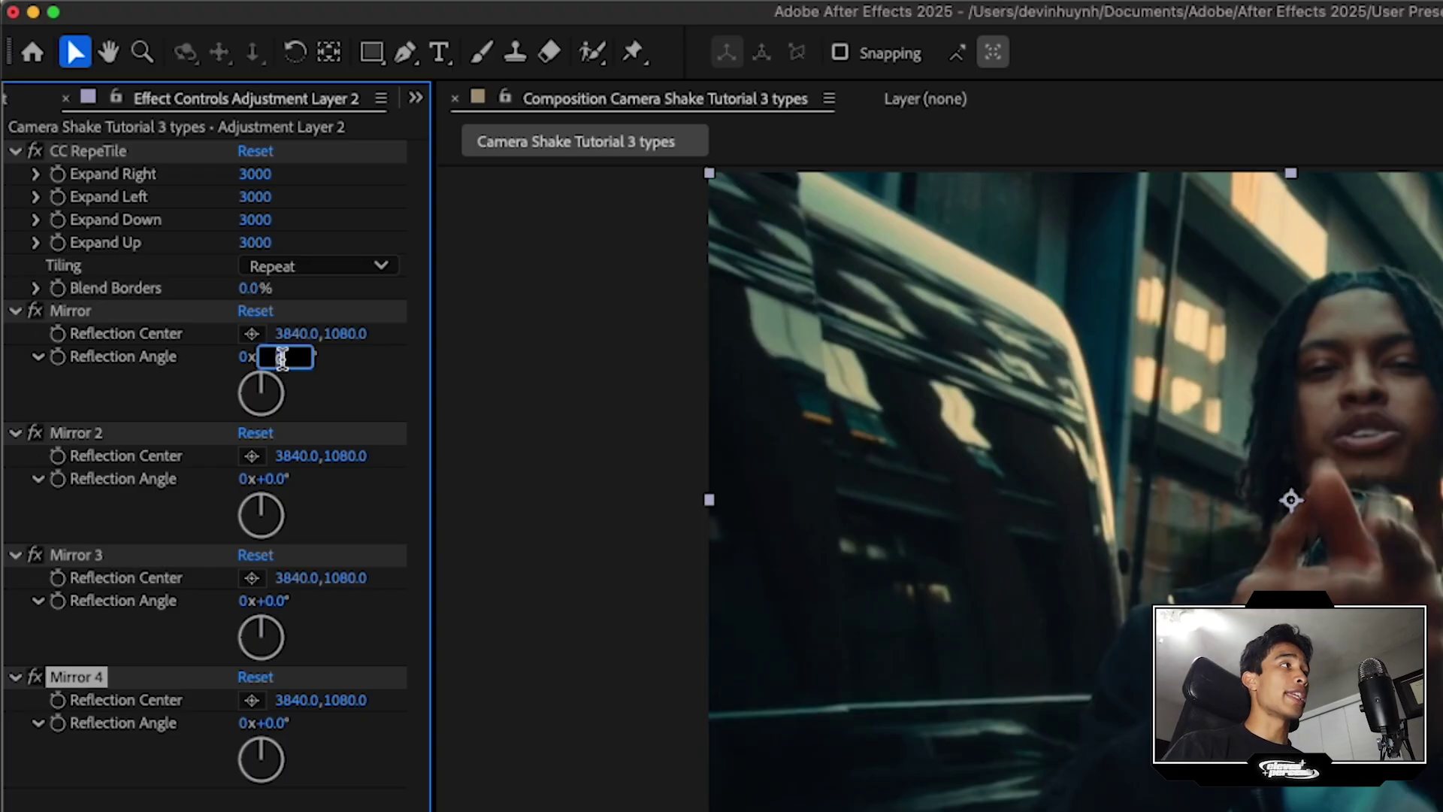
Set the reflection angle to 90° on the first Mirror, 270° on Mirror 2 and -180° on Mirror 3.
{"action": "key", "text": "Return"}
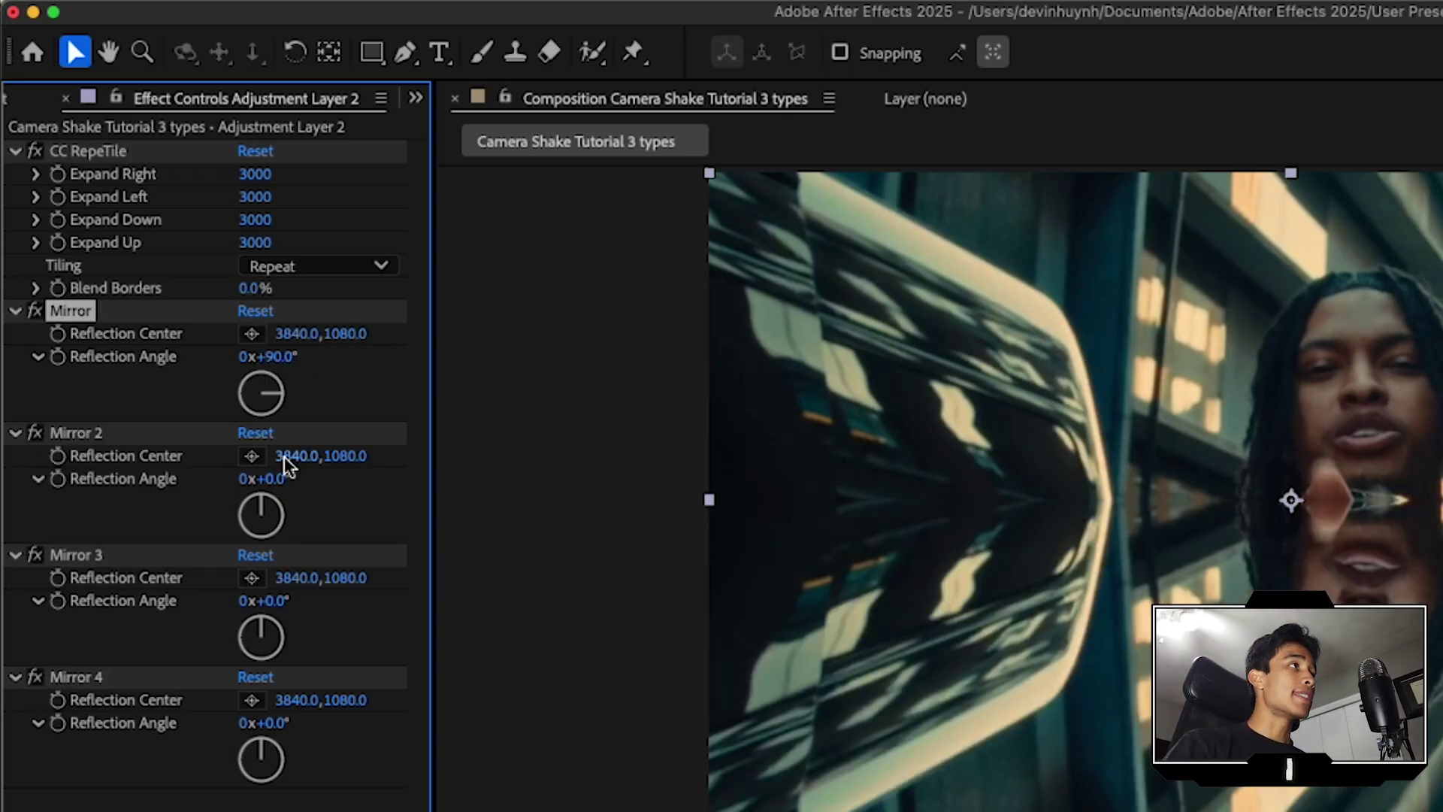
{"action": "type", "text": "270"}
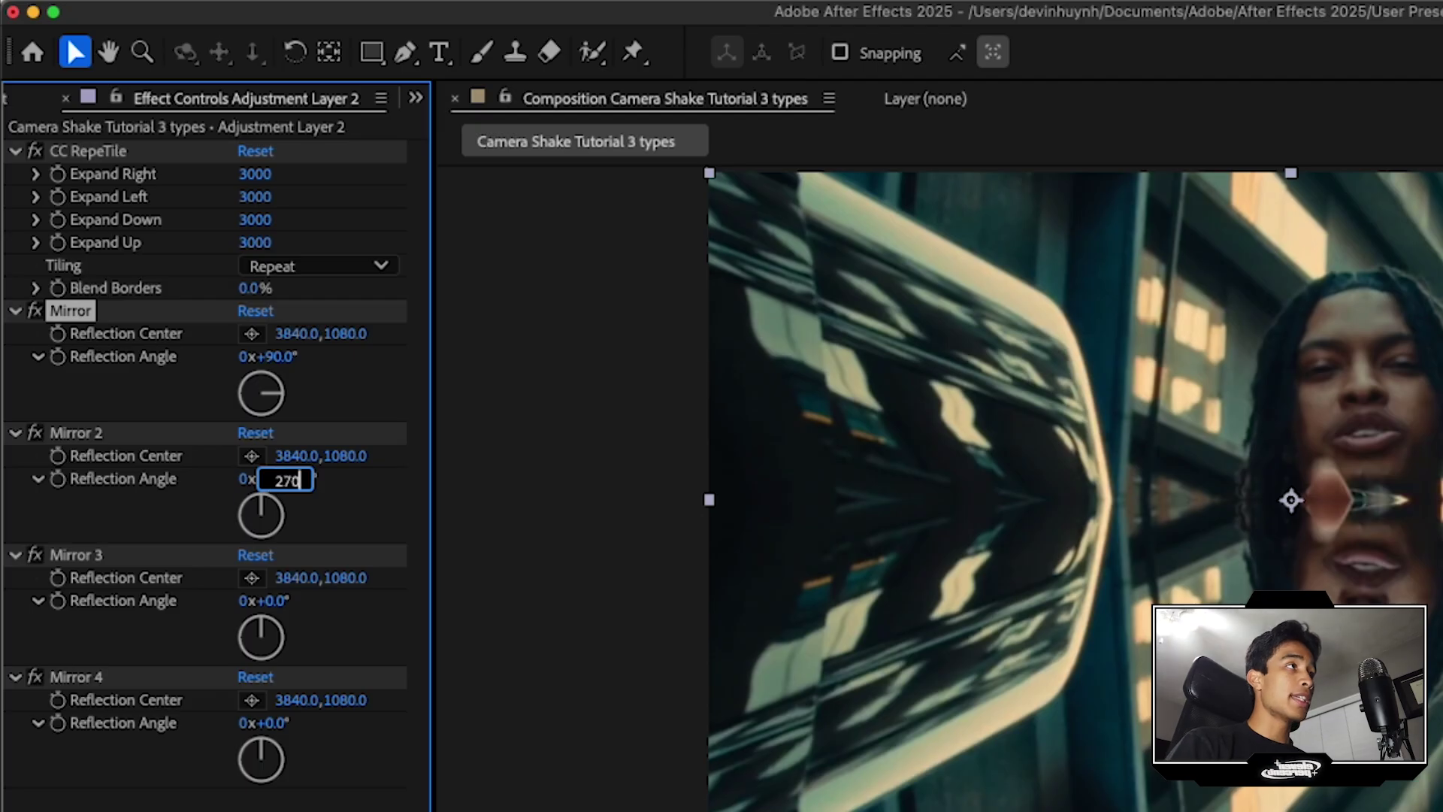
{"action": "key", "text": "Return"}
{"action": "left_click", "coordinate": [272, 603]}
{"action": "type", "text": "-18"}
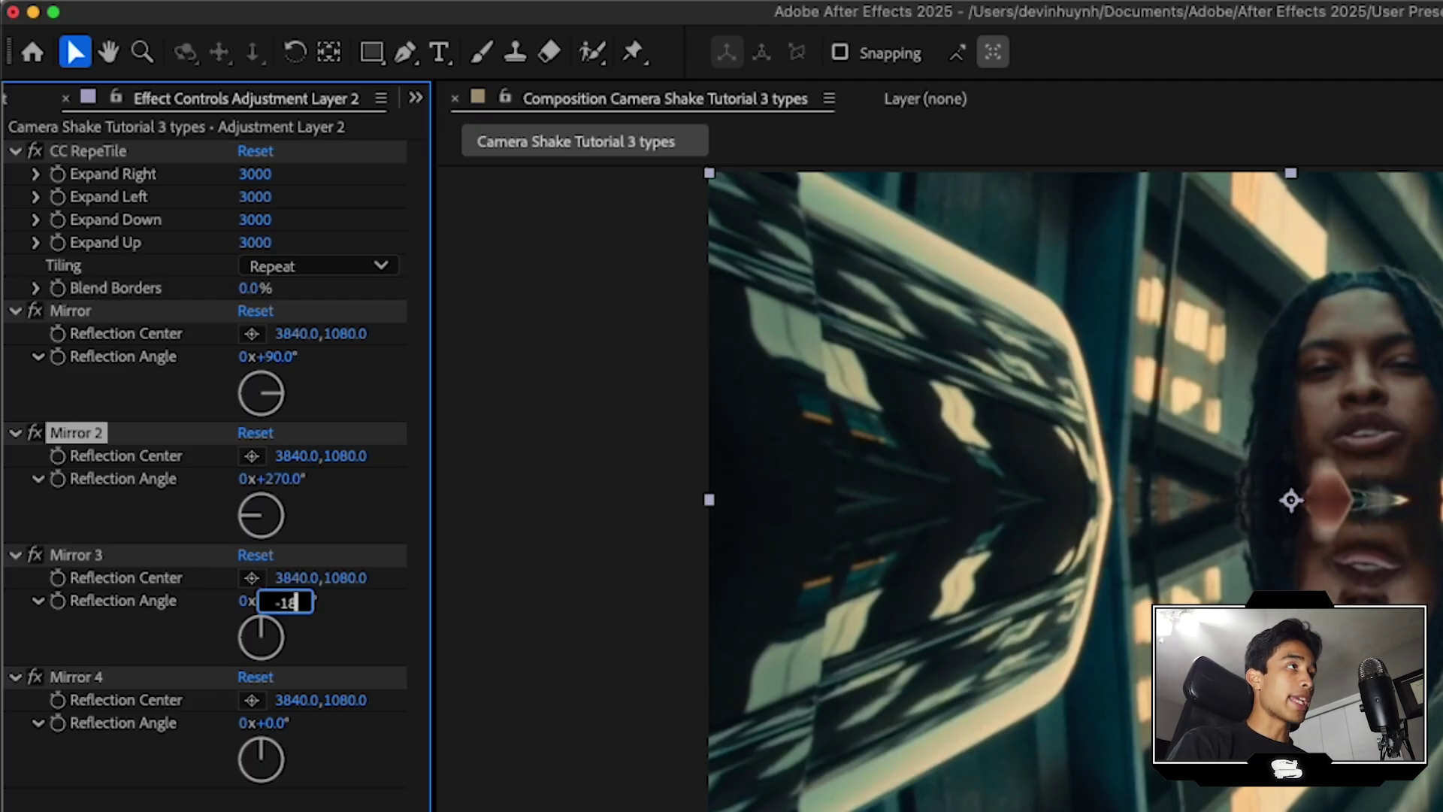
{"action": "type", "text": "0"}
{"action": "key", "text": "Return"}
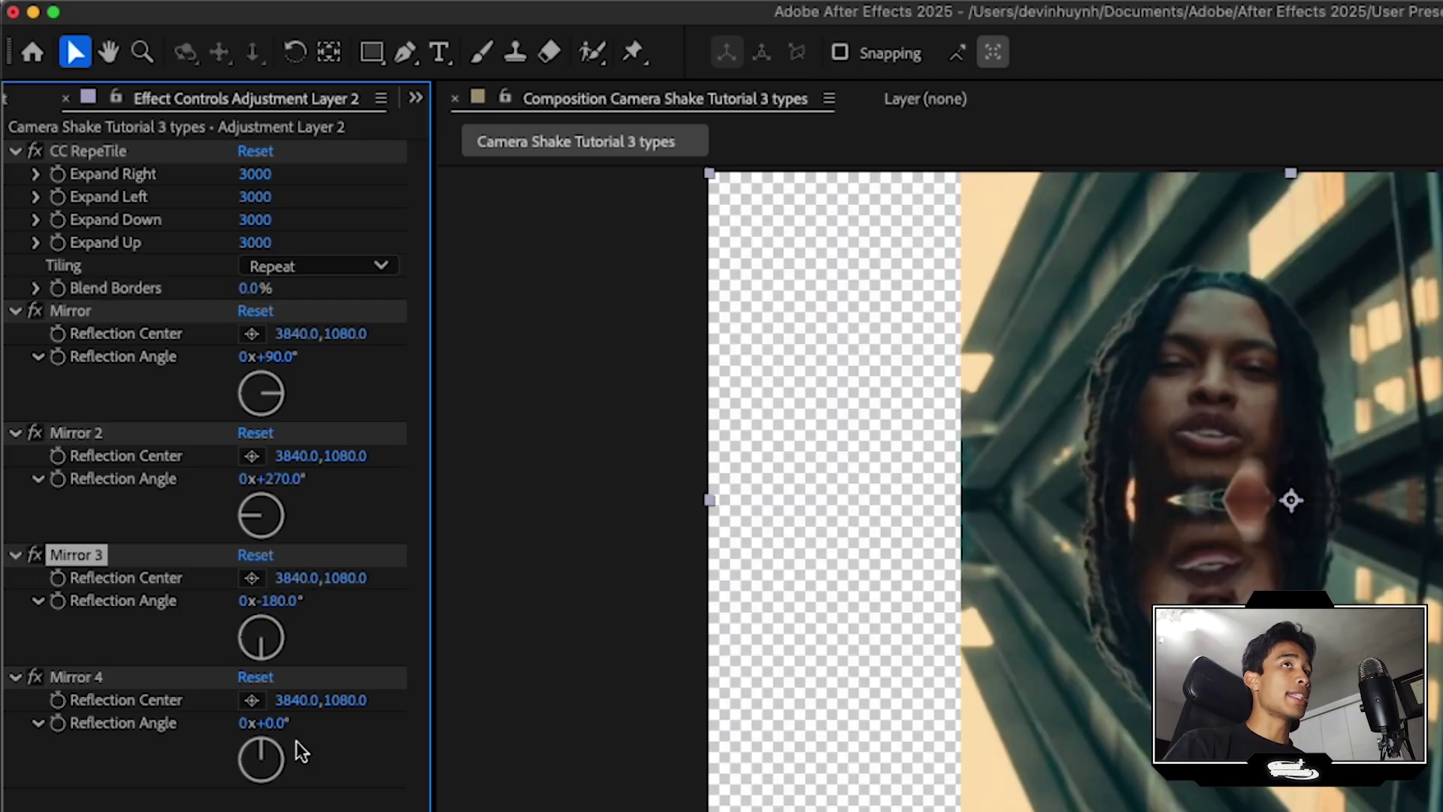
{"action": "left_click", "coordinate": [518, 512]}
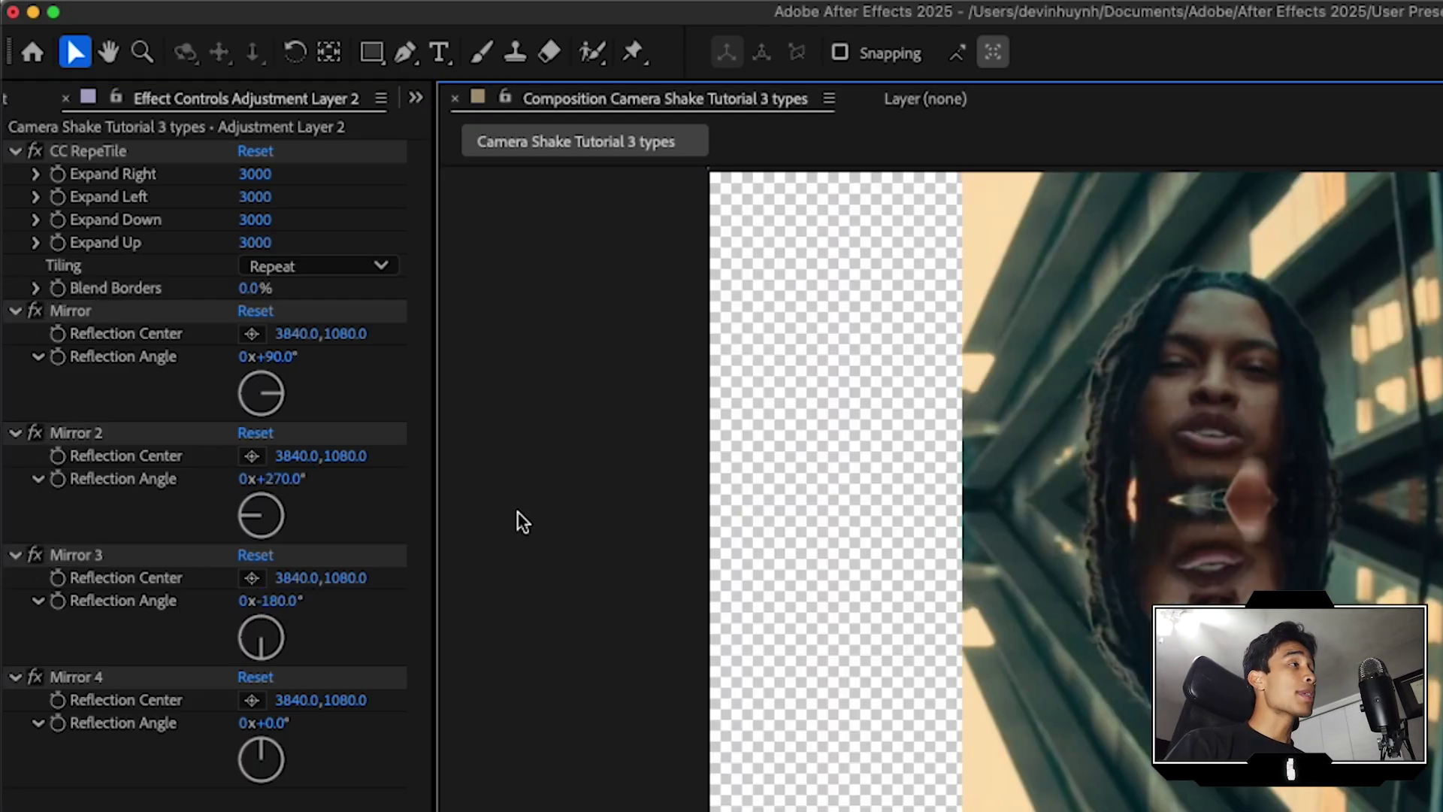
Set the reflection center's Y to 2180 on the first Mirror and -12 on Mirror 2, and its X to -6 on Mirror 3.
{"action": "left_click", "coordinate": [354, 333]}
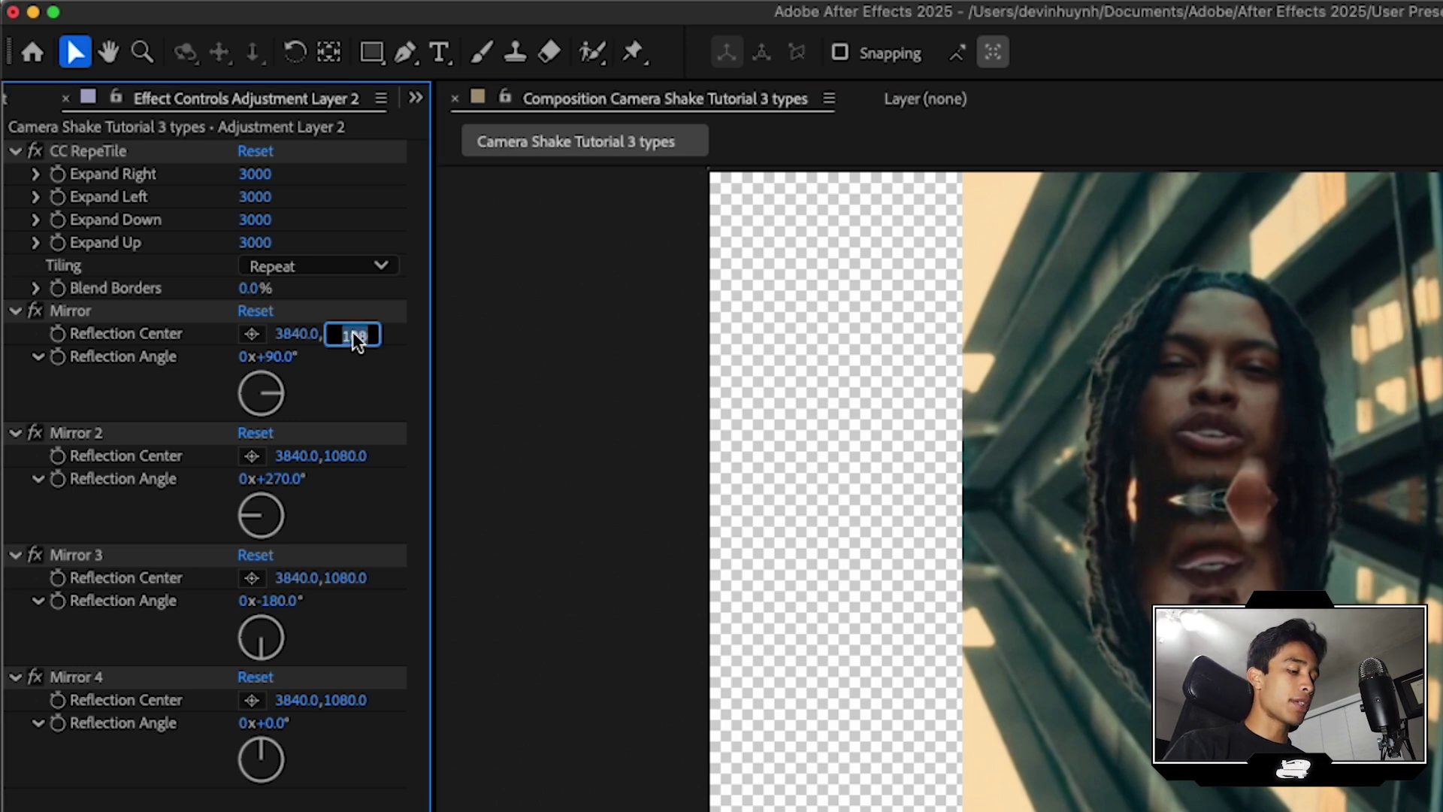
{"action": "type", "text": "180"}
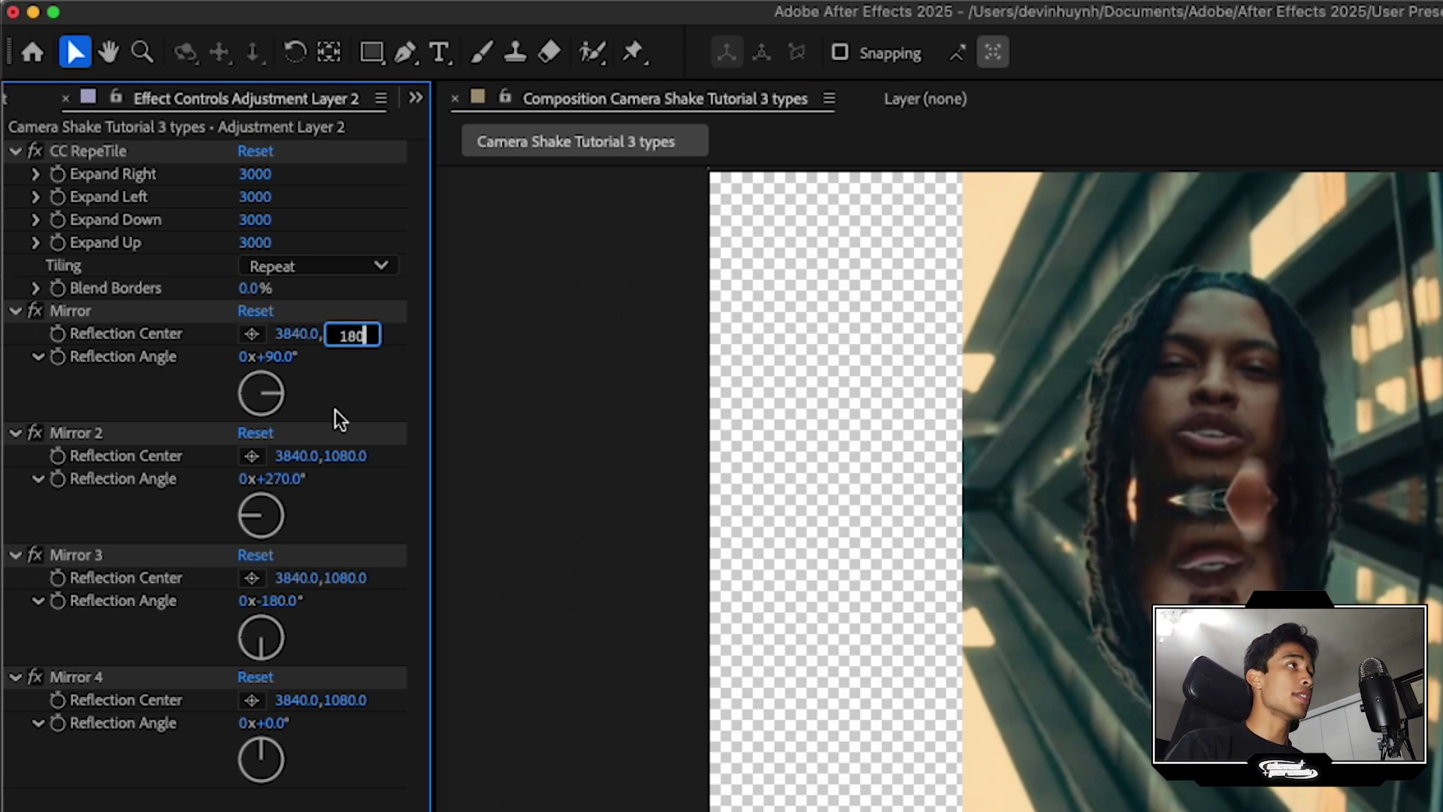
{"action": "key", "text": "Return"}
{"action": "type", "text": "-12"}
{"action": "key", "text": "Return"}
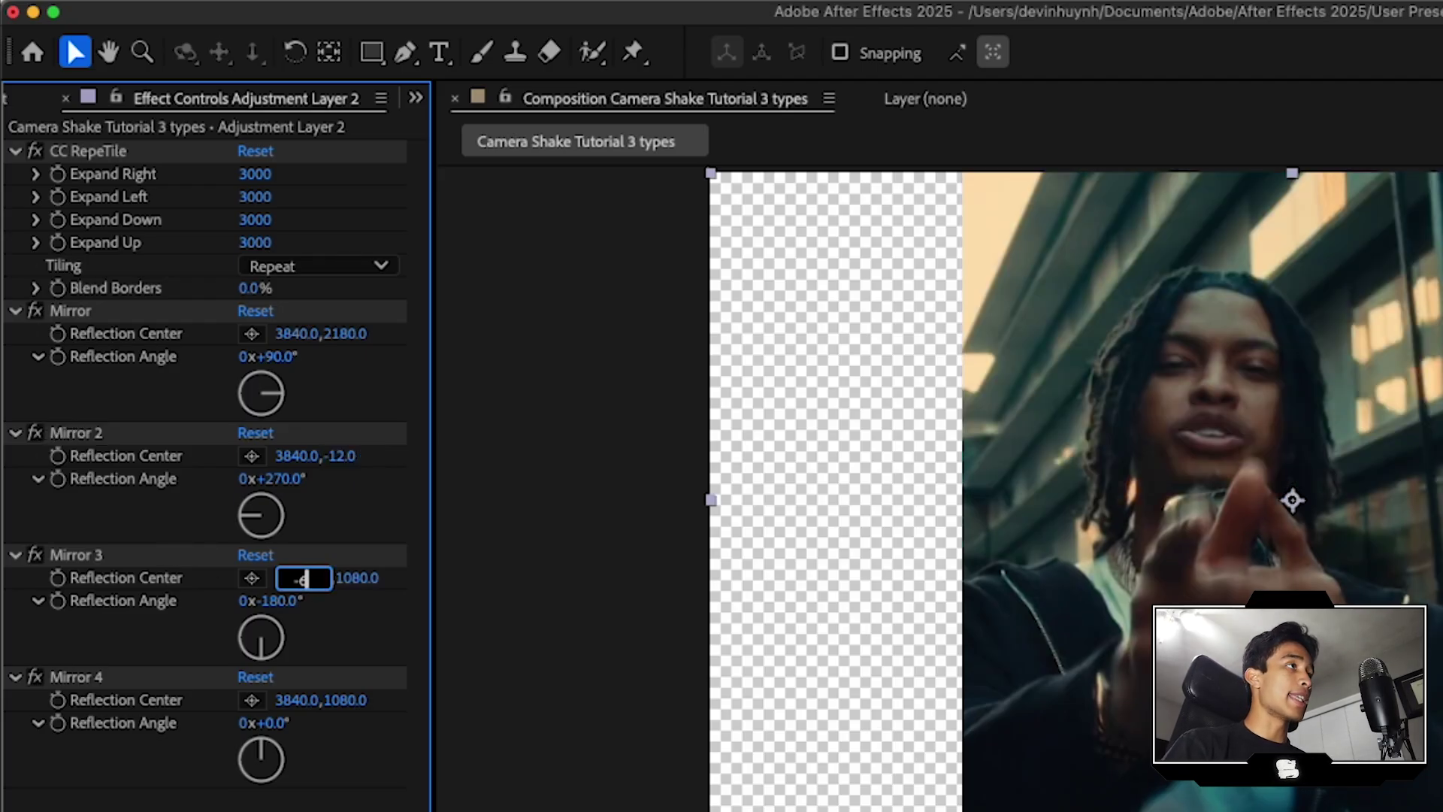
{"action": "type", "text": "-6"}
{"action": "key", "text": "Return"}
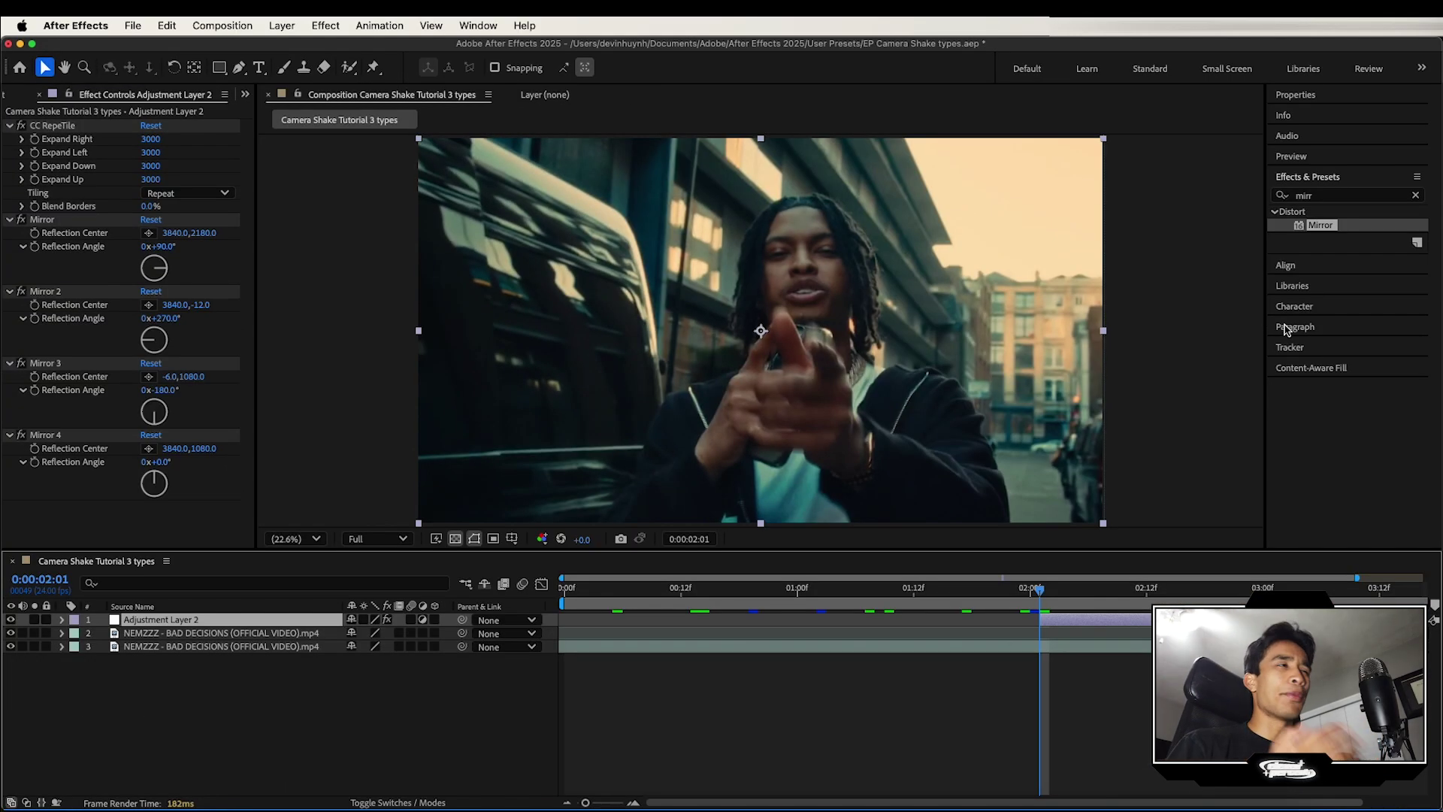
Find the Distort Transform effect and apply it to the adjustment layer below the mirrors.
{"action": "left_click", "coordinate": [1322, 196]}
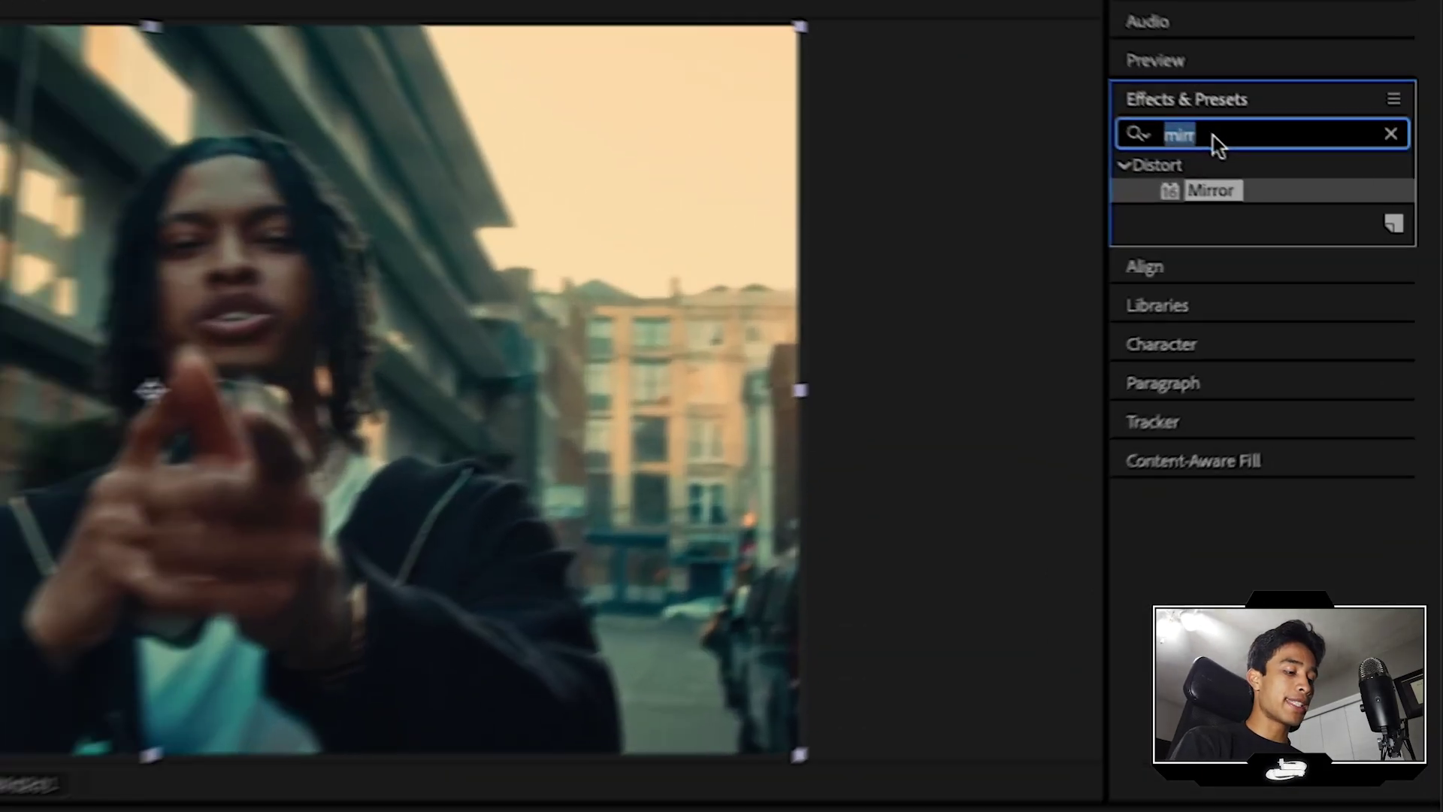
{"action": "type", "text": "tras"}
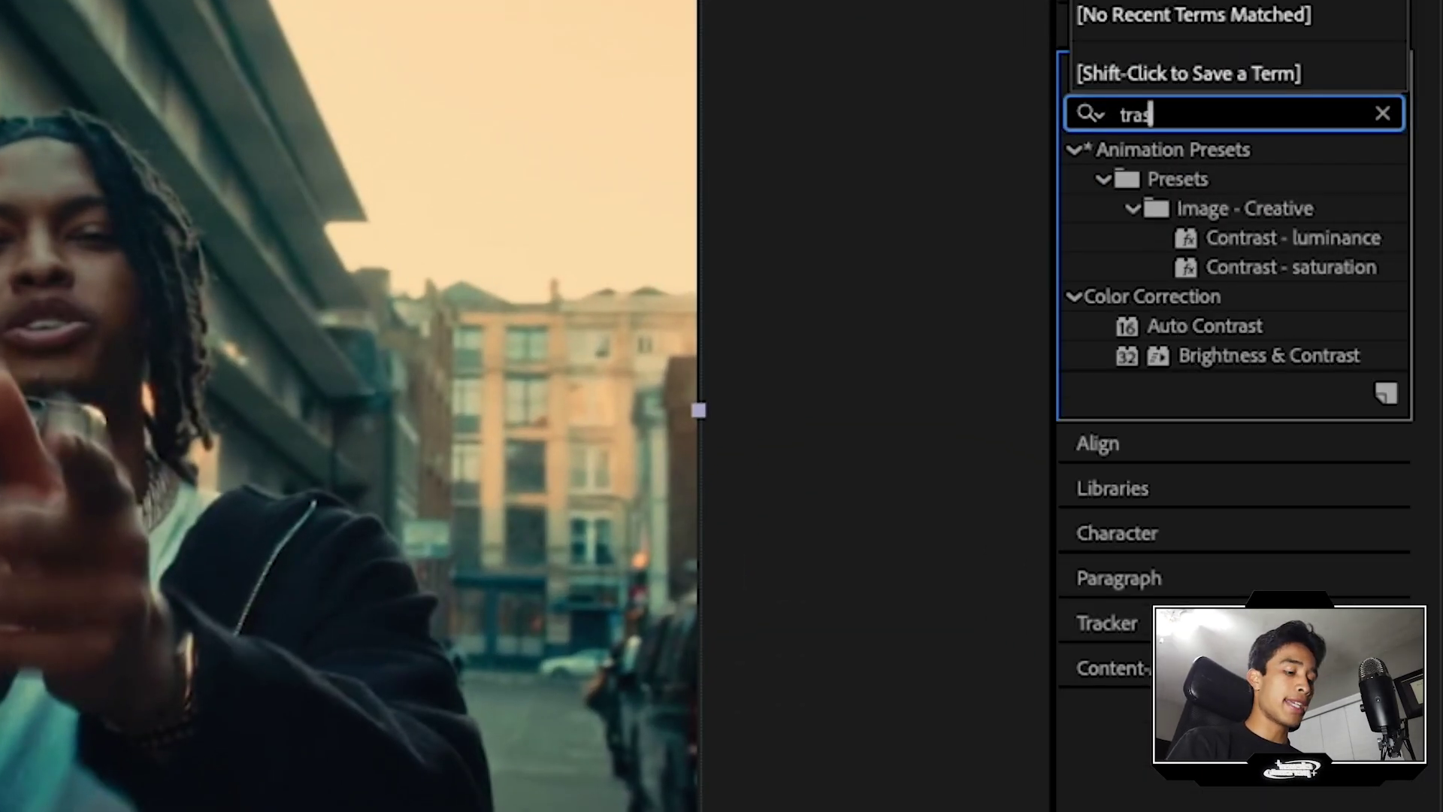
{"action": "key", "text": "BackSpace"}
{"action": "type", "text": "ns"}
{"action": "double_click", "coordinate": [1221, 502]}
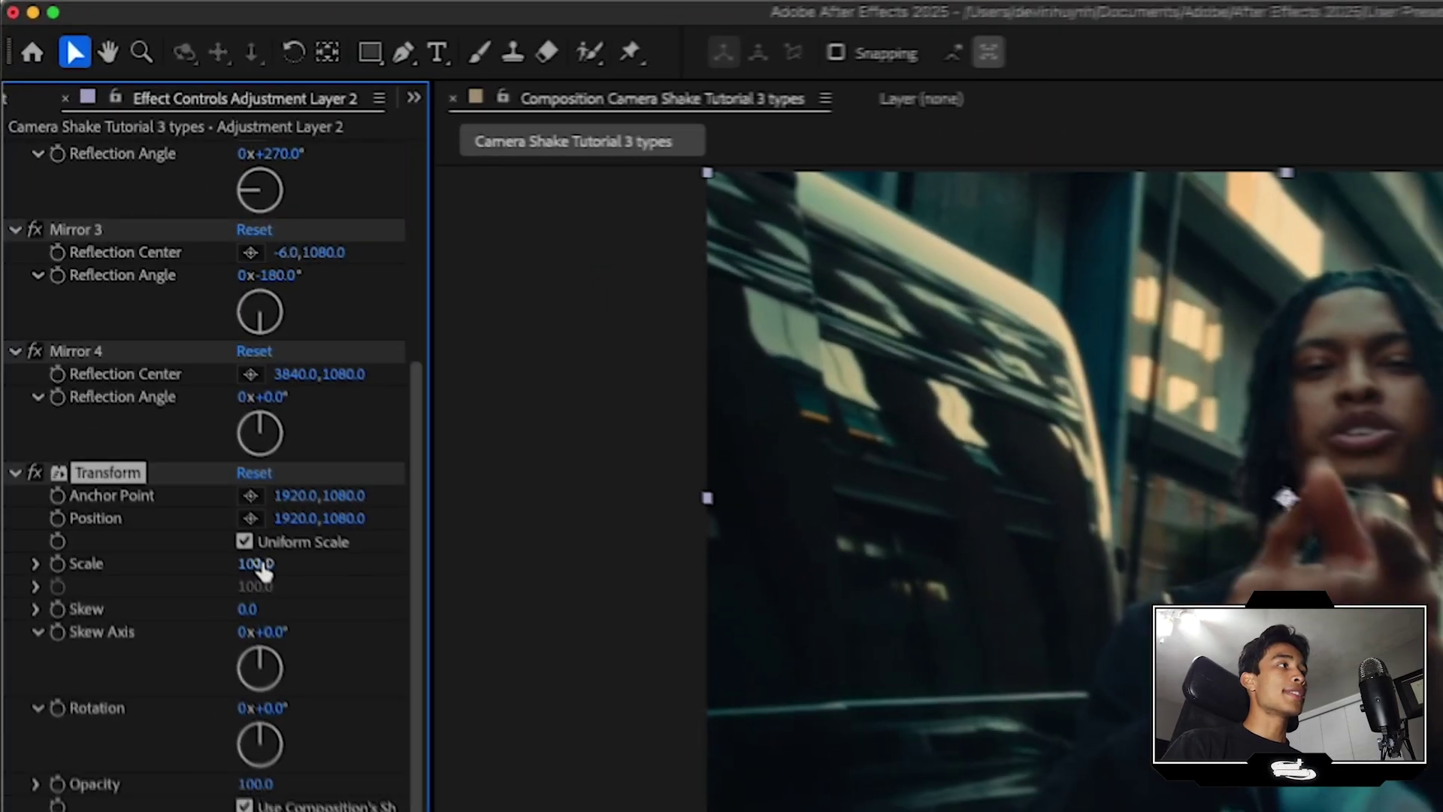
Test the mirrored edges by reducing the Transform effect's scale to 51, and undo the scale change.
{"action": "left_click_drag", "start_coordinate": [151, 369], "coordinate": [93, 372]}
{"action": "mouse_move", "coordinate": [190, 574]}
{"action": "left_mouse_down"}
{"action": "mouse_move", "coordinate": [241, 576]}
{"action": "mouse_move", "coordinate": [213, 581]}
{"action": "left_mouse_up"}
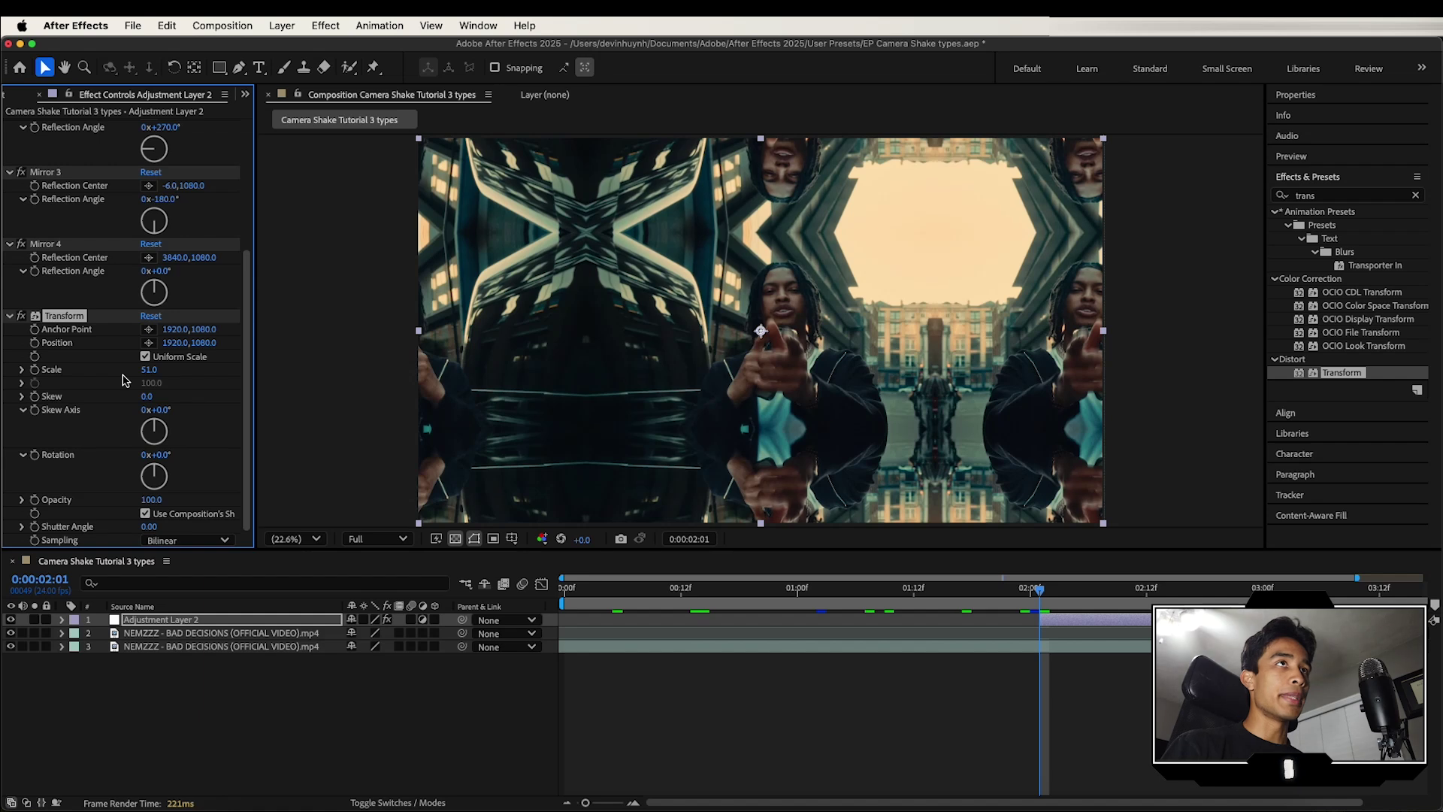
{"action": "key", "text": "super+z"}
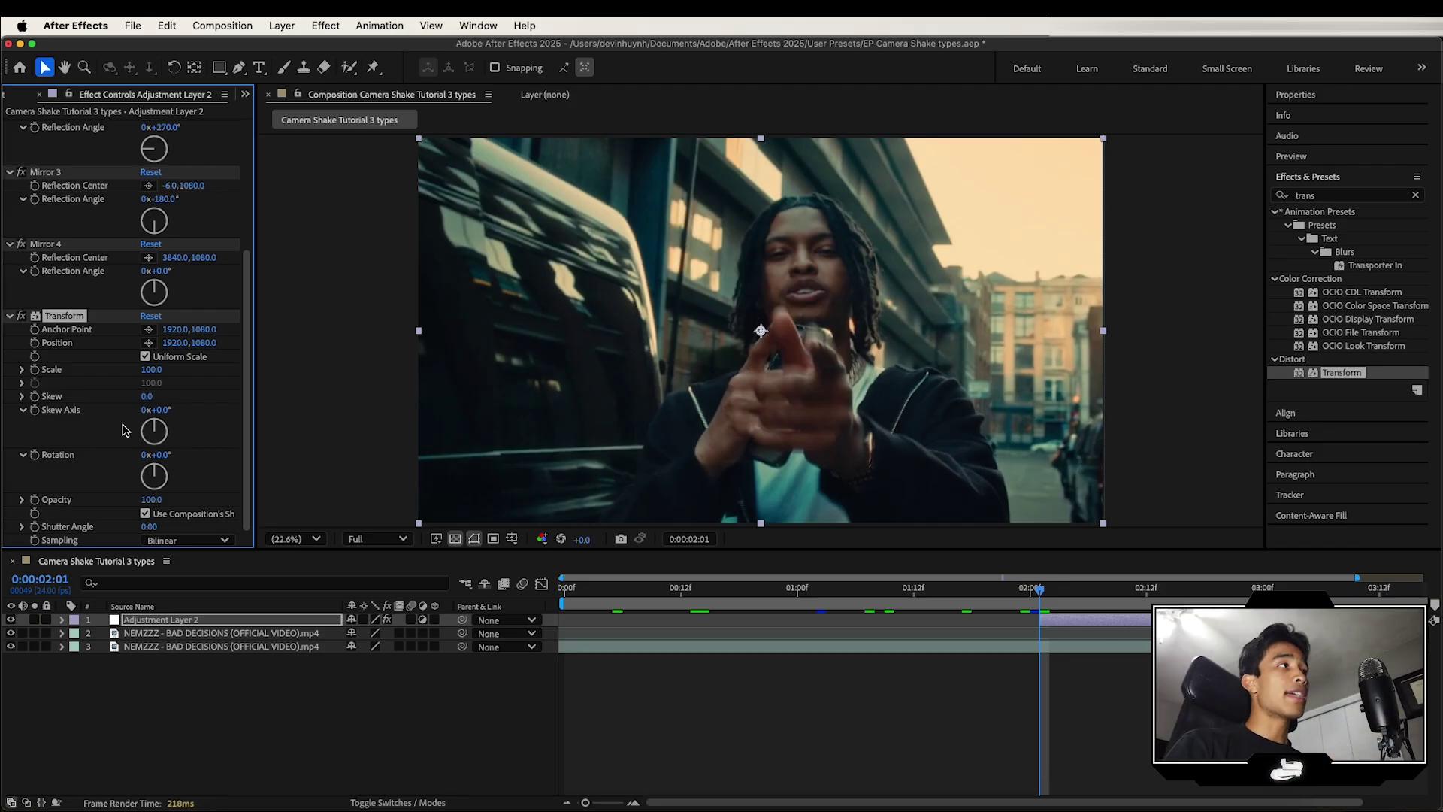
Save the CC RepeTile and four Mirror effects together as the animation preset EP_MirrorEdges.ffx in User Presets.
{"action": "scroll", "coordinate": [48, 258], "scroll_direction": "up", "scroll_amount": 5}
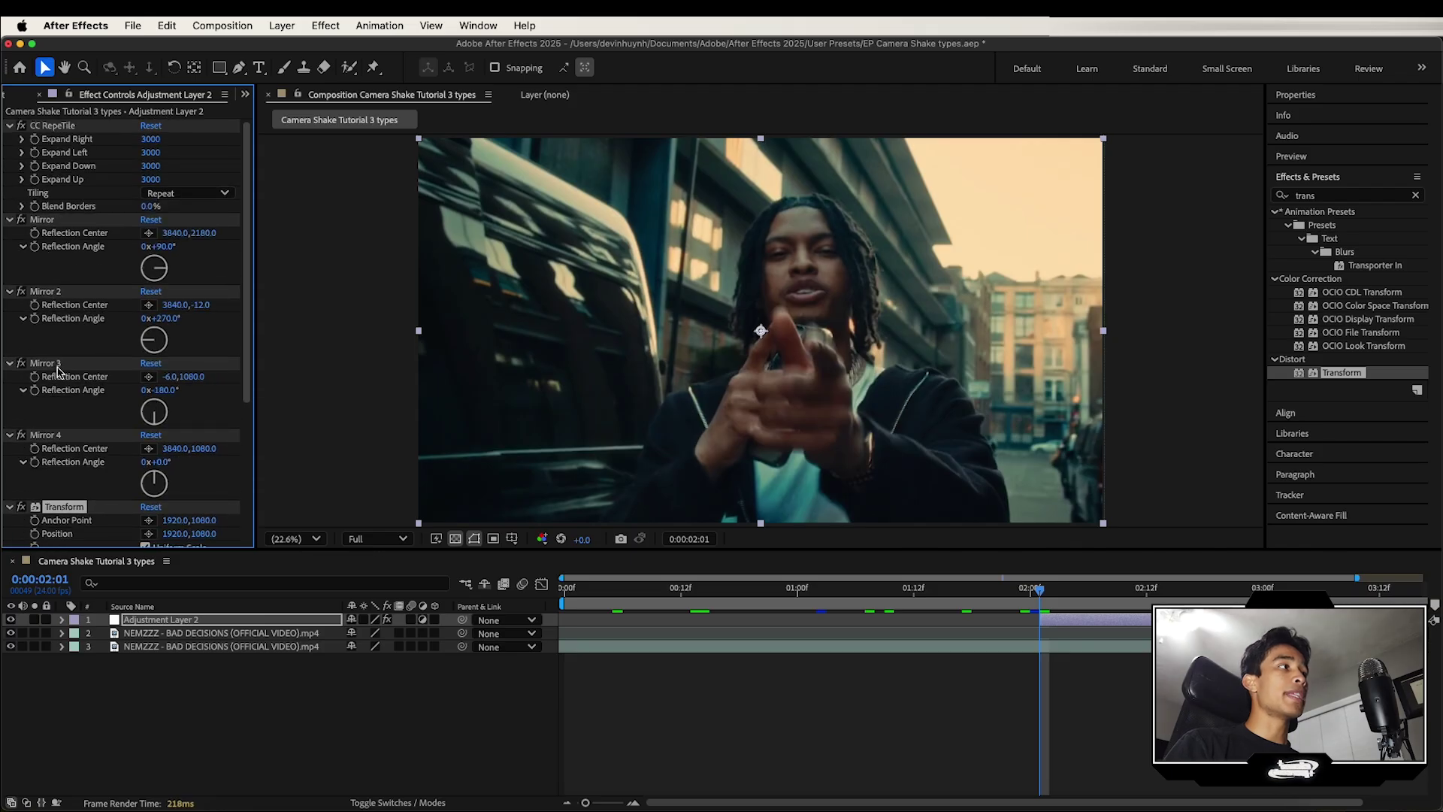
{"action": "left_click", "coordinate": [53, 126], "text": "shift"}
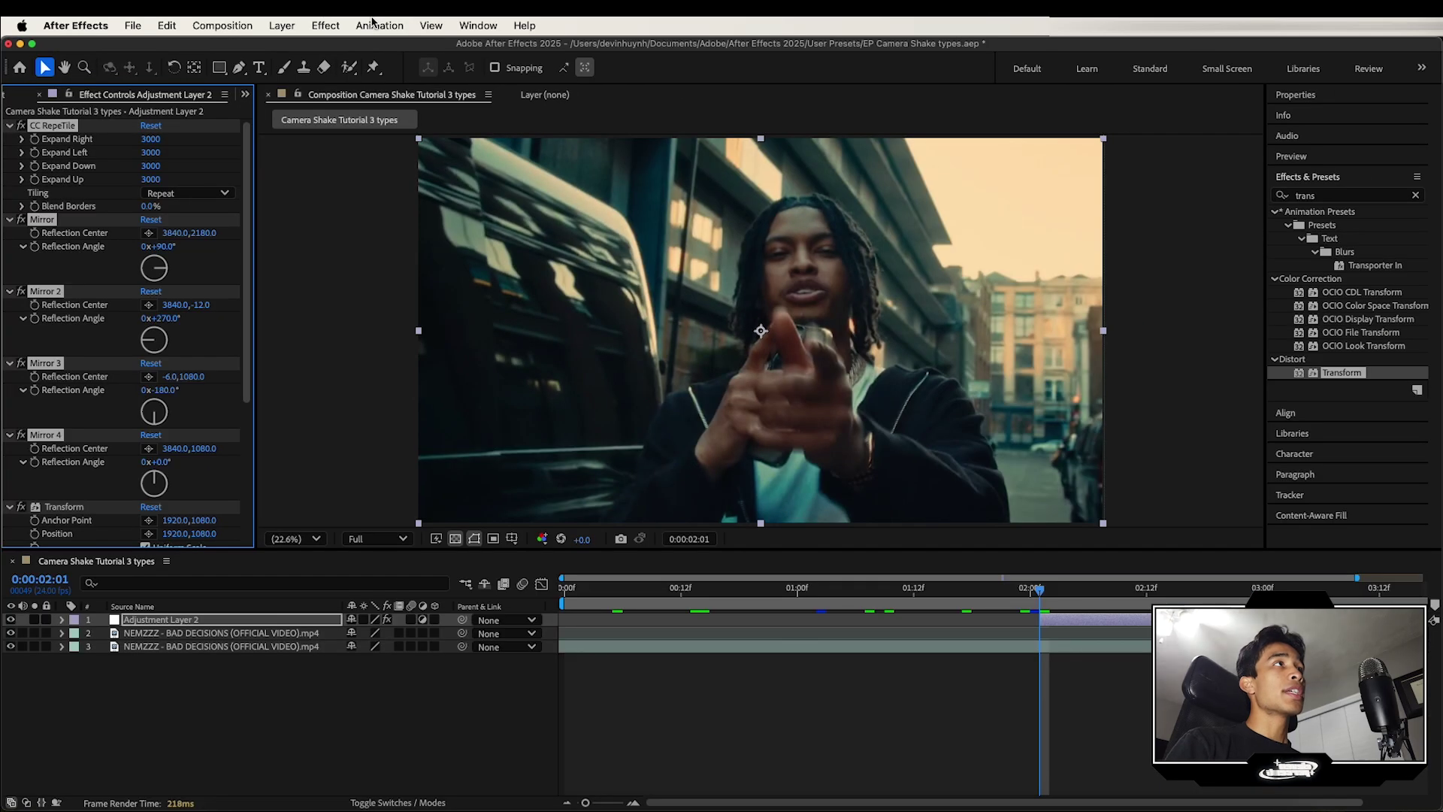
{"action": "left_click", "coordinate": [380, 25]}
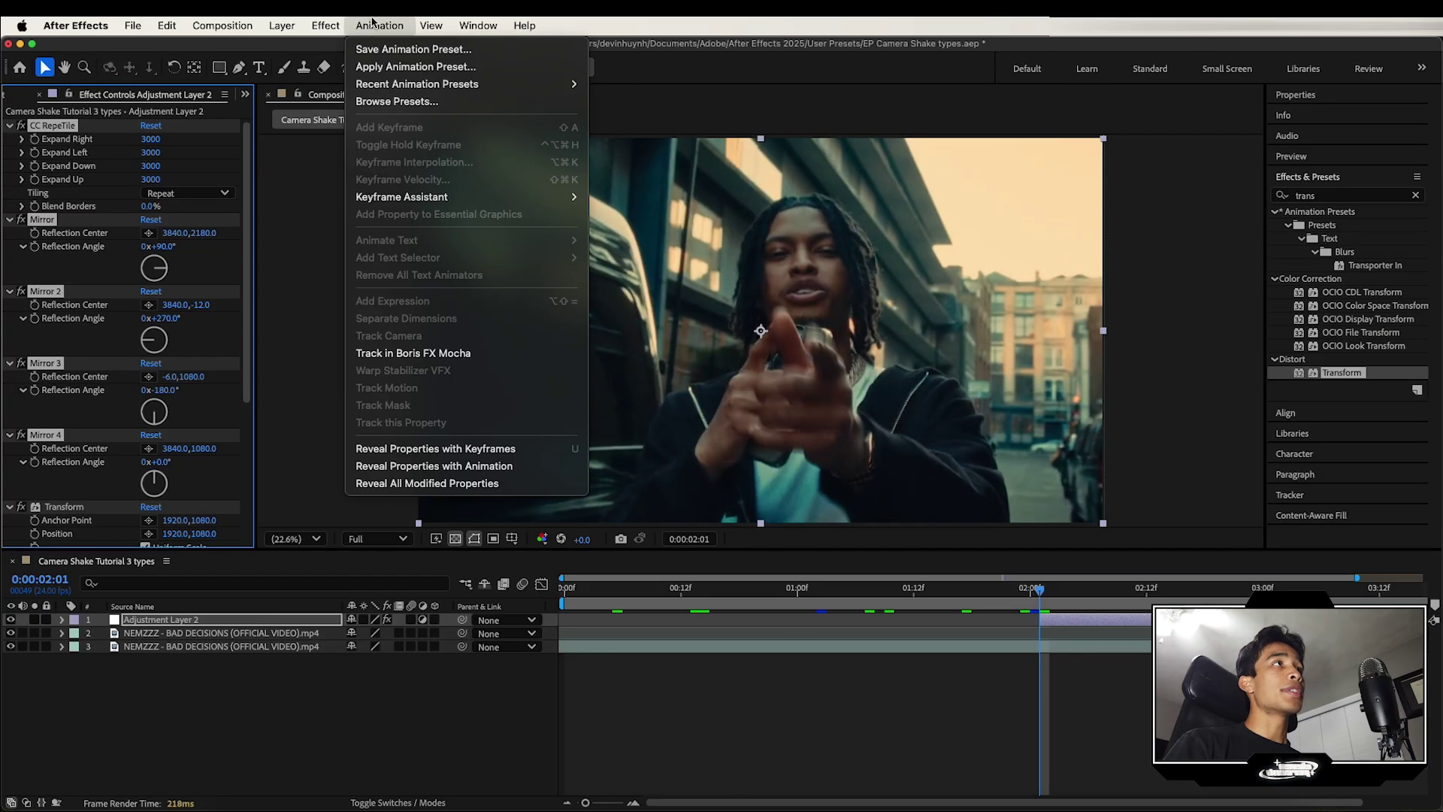
{"action": "left_click", "coordinate": [399, 50]}
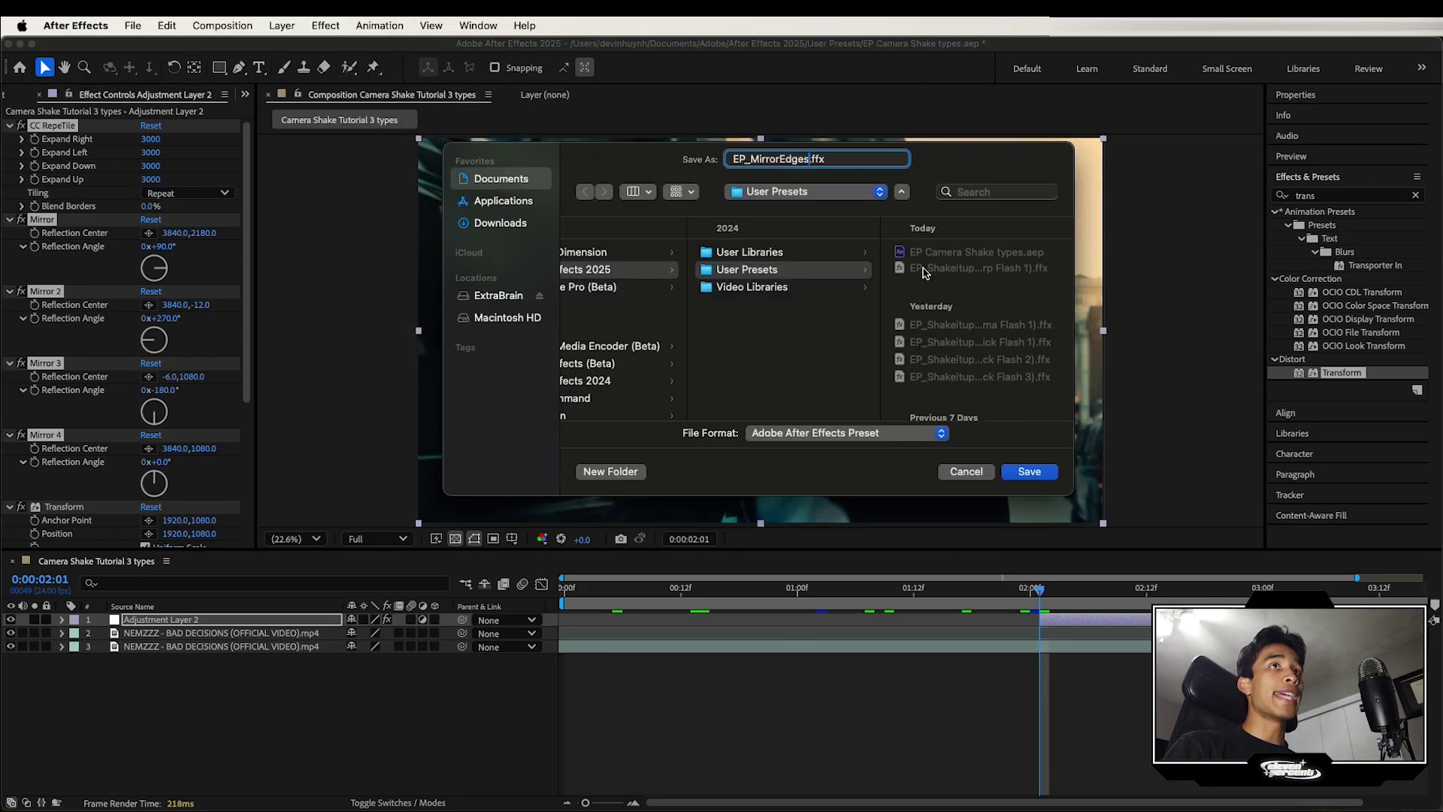
{"action": "left_click", "coordinate": [1029, 472]}
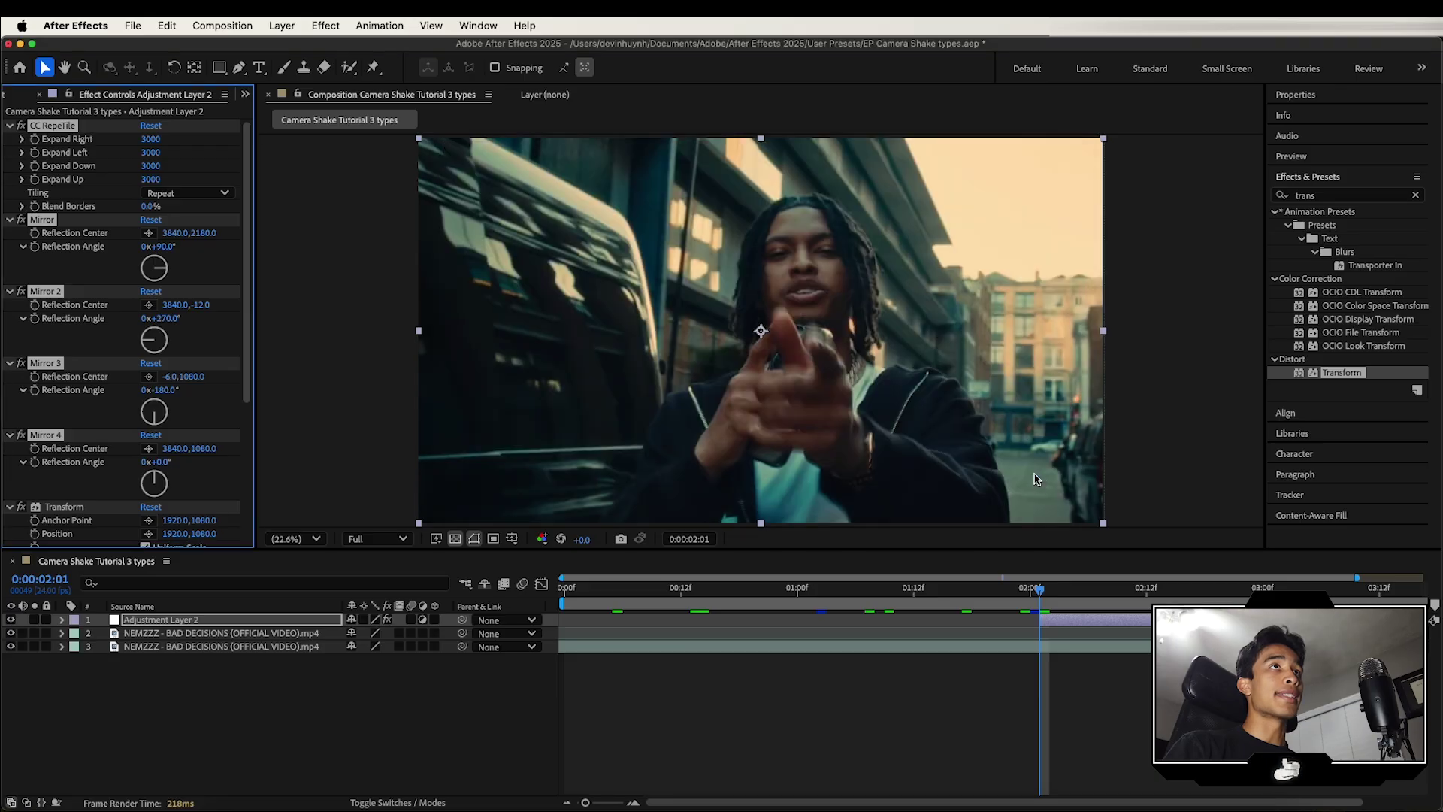
Search the effects and presets for "mirr" to locate the saved EP_MirrorEdges preset.
{"action": "left_click", "coordinate": [1338, 195]}
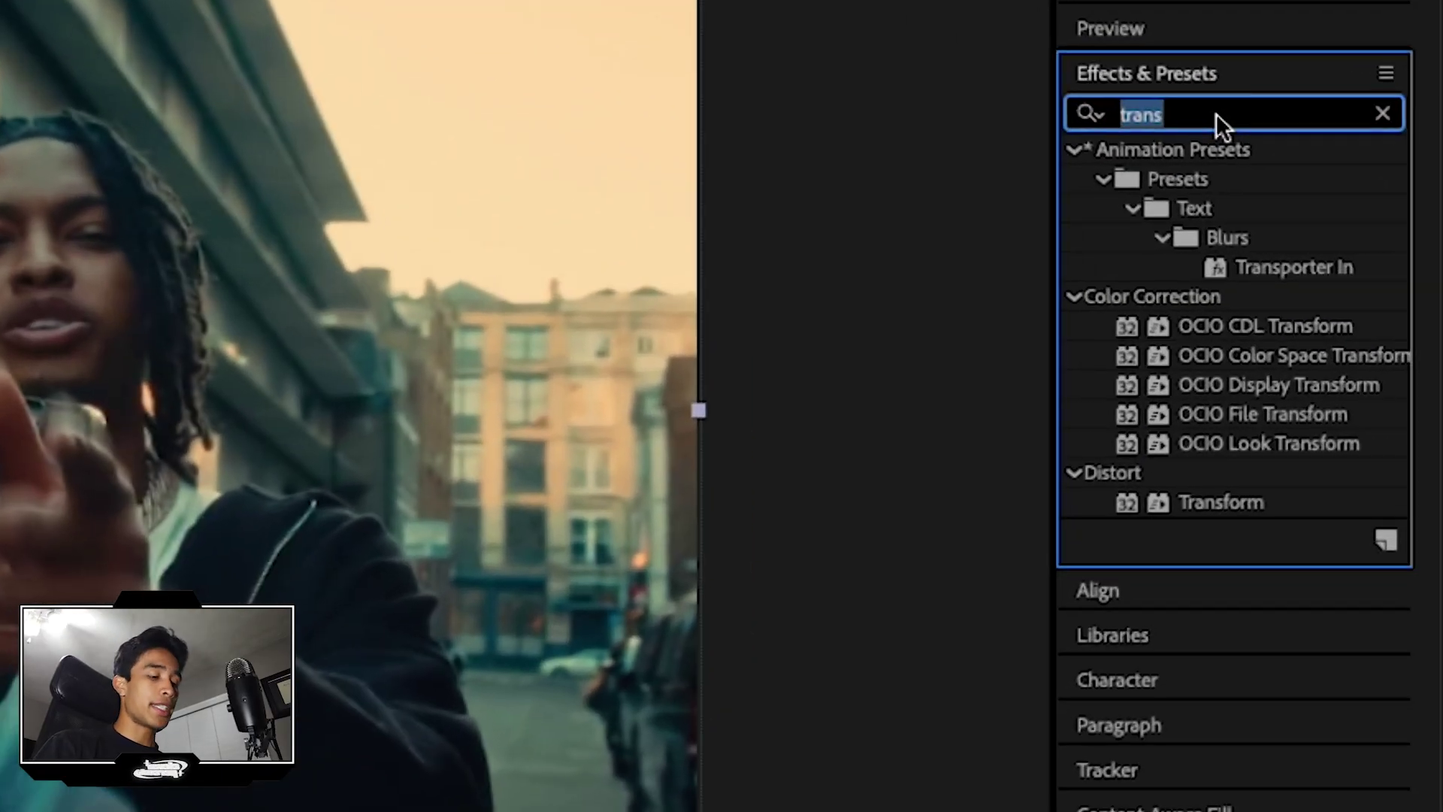
{"action": "type", "text": "mirr"}
{"action": "left_click", "coordinate": [1282, 211]}
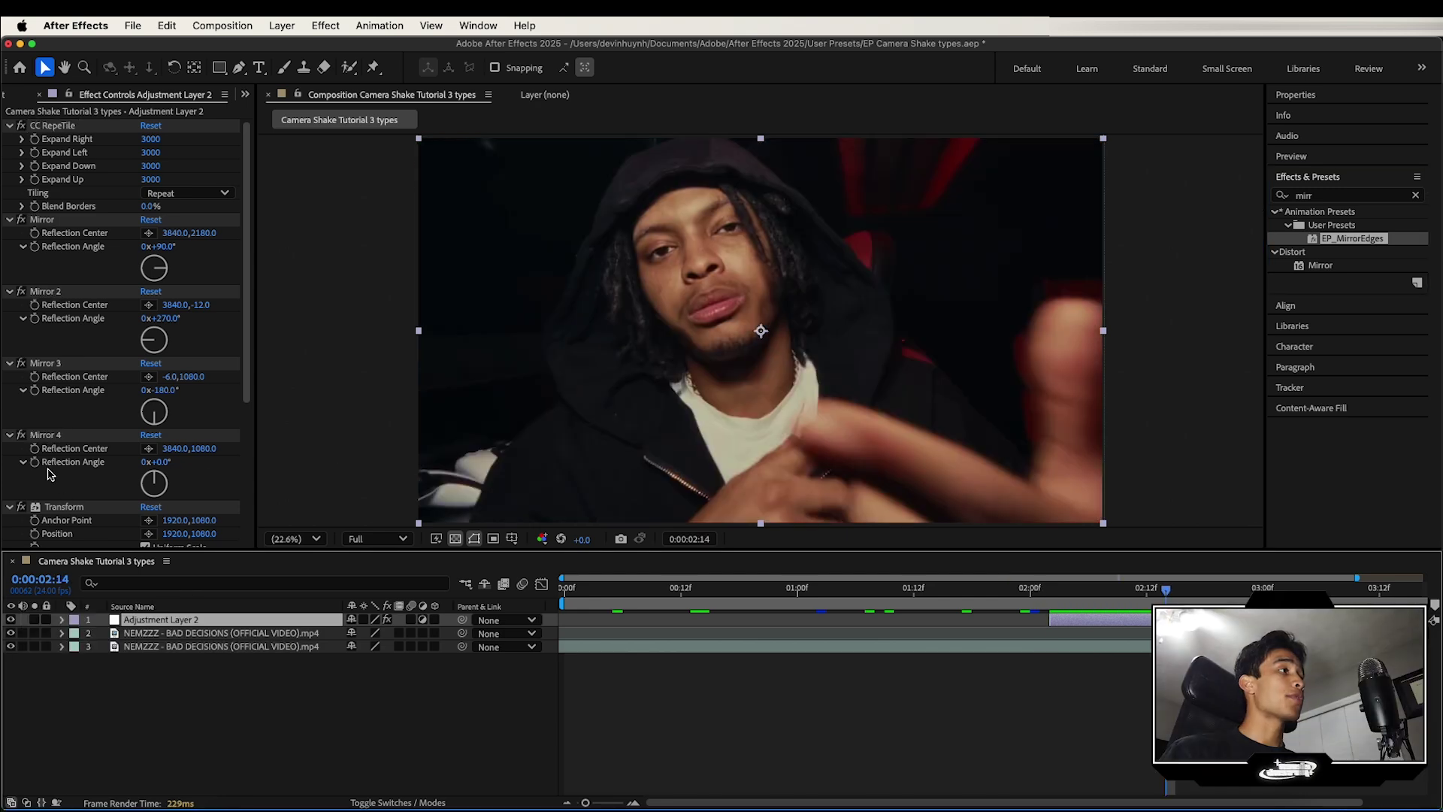
Keyframe the Transform effect's scale at the adjustment layer's start, 0:00:02:02, and reveal the layer's keyframes in the timeline.
{"action": "scroll", "coordinate": [47, 474], "scroll_direction": "down", "scroll_amount": 5}
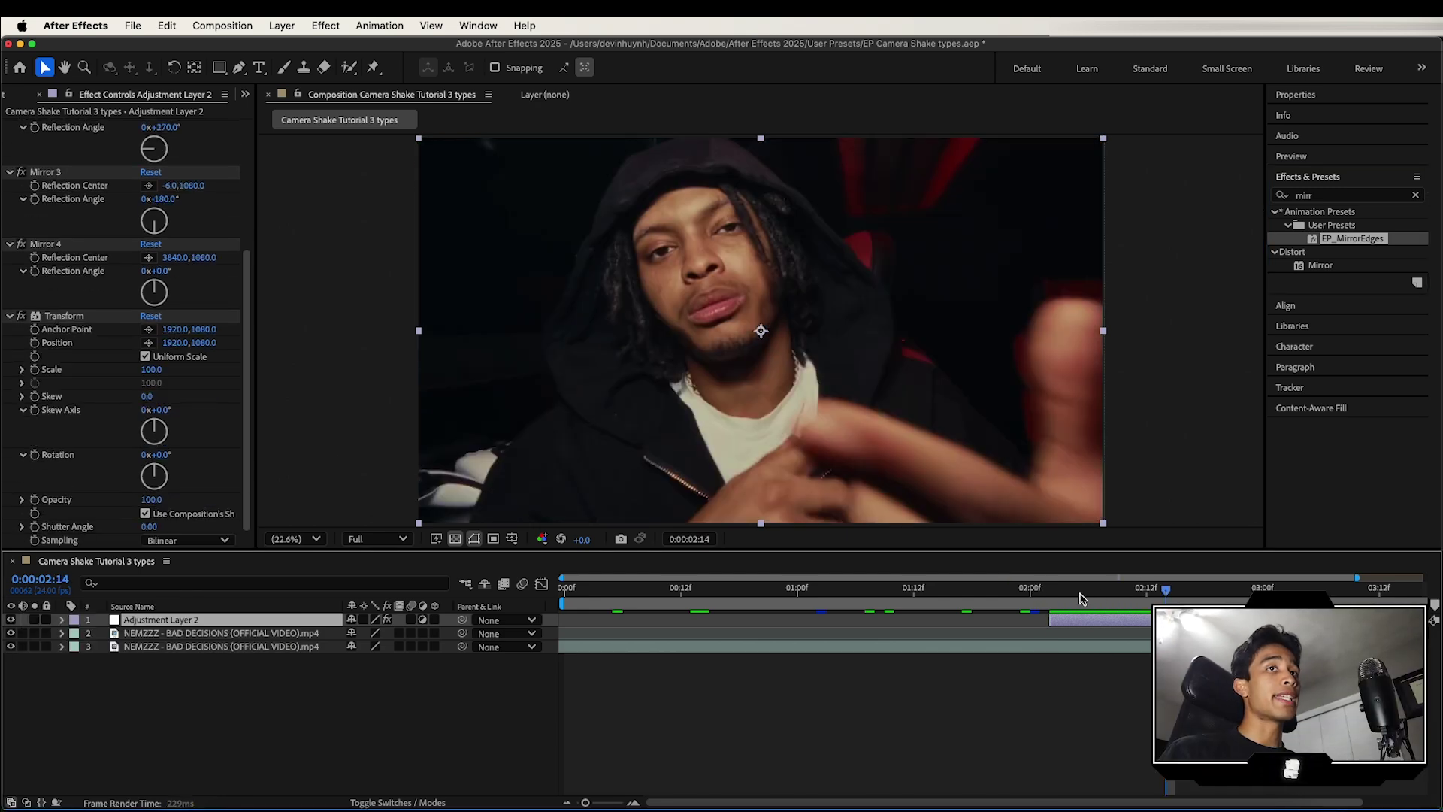
{"action": "left_click_drag", "start_coordinate": [1080, 594], "coordinate": [1050, 594]}
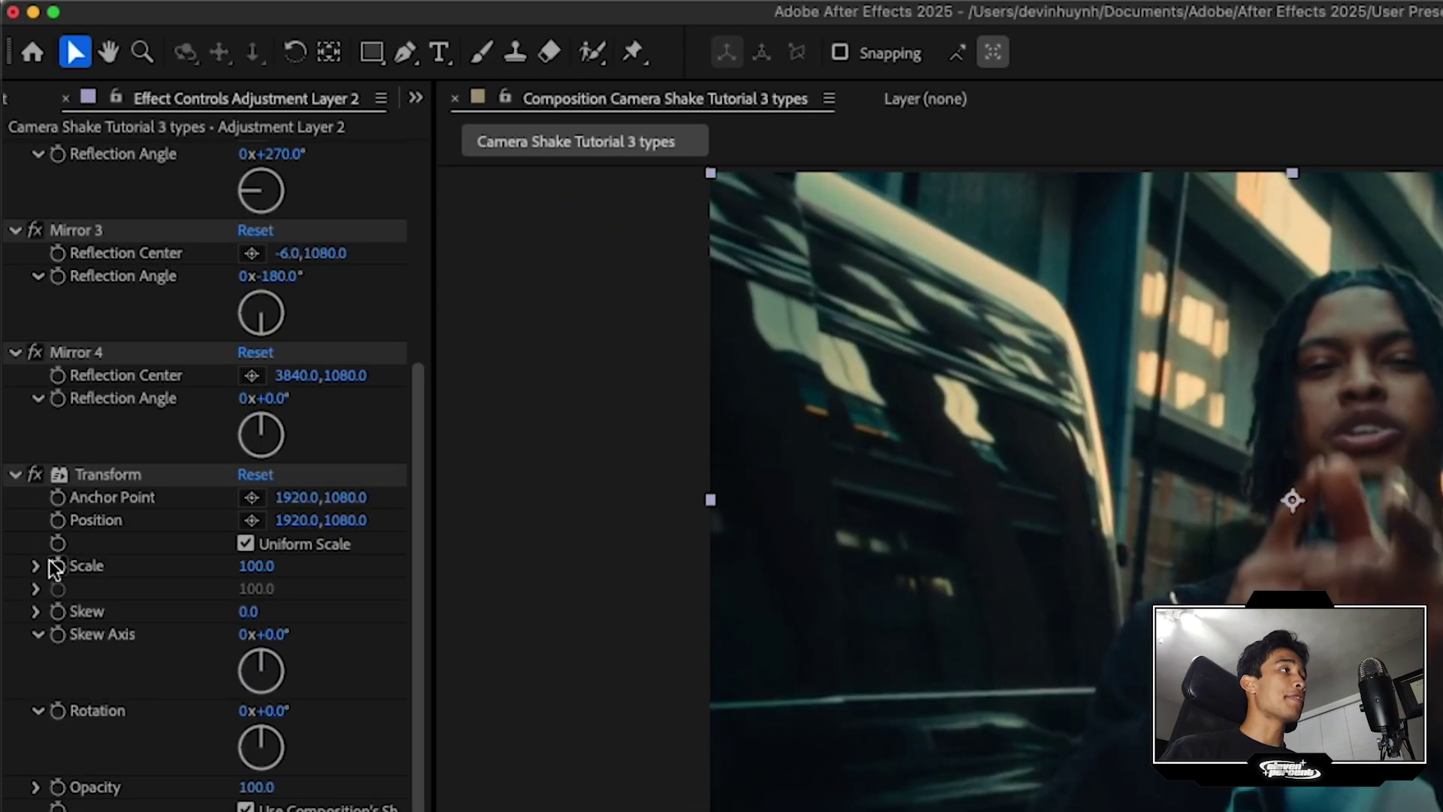
{"action": "left_click", "coordinate": [57, 565]}
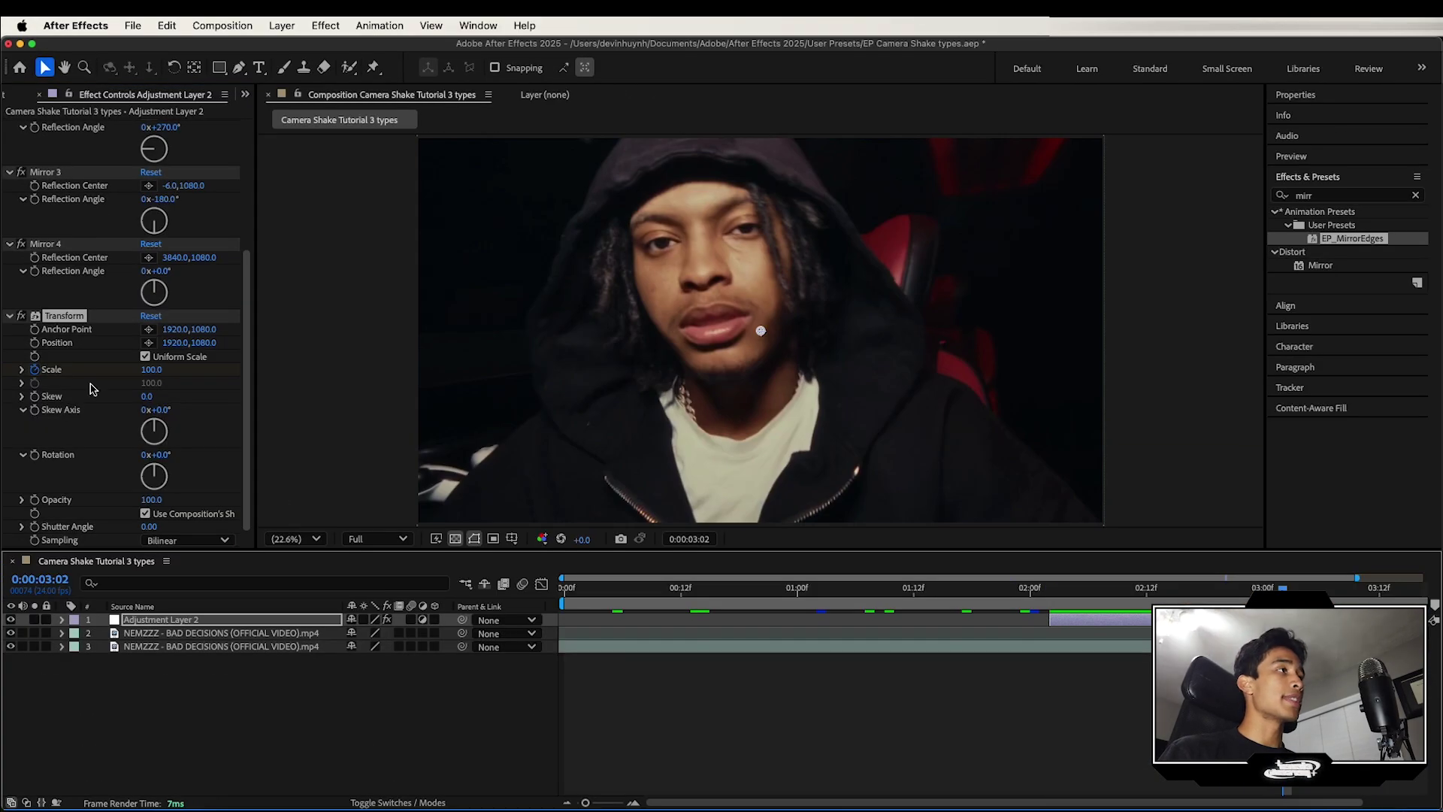
{"action": "key", "text": "i"}
{"action": "left_click", "coordinate": [185, 621]}
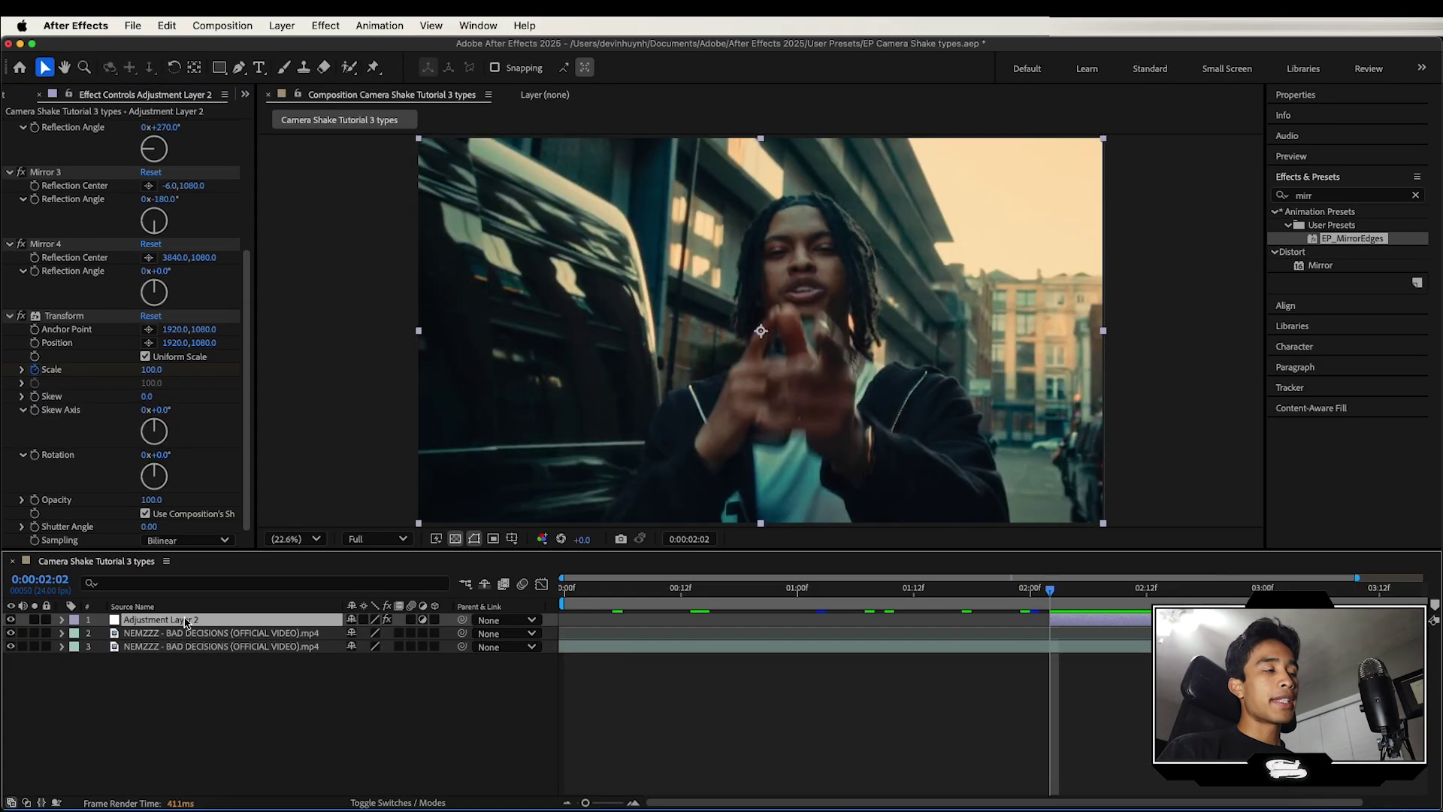
{"action": "key", "text": "u"}
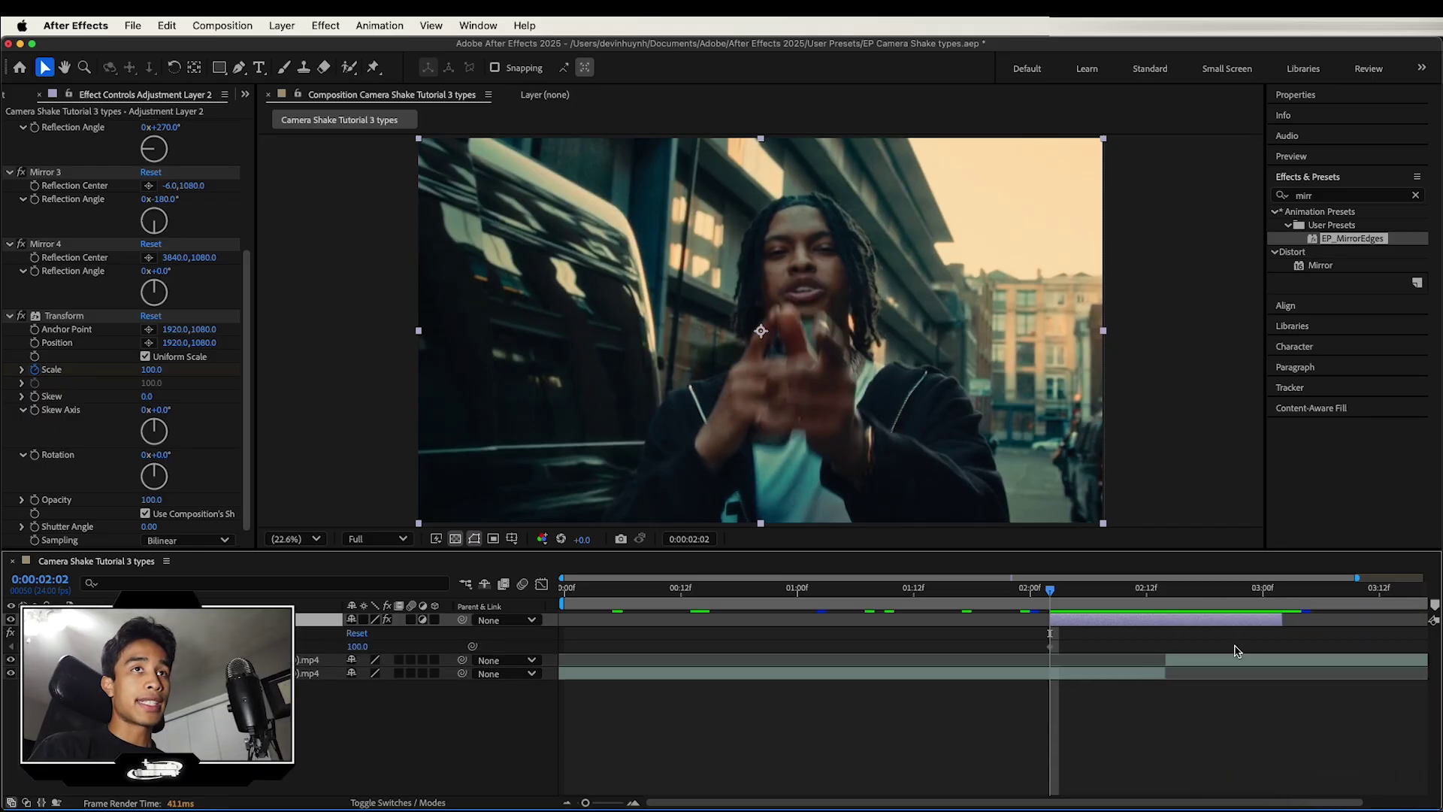
Keyframe the Transform scale at 100 at the layer's end, 0:00:03:02, and at 80 on the cut at 0:00:02:14.
{"action": "left_click_drag", "start_coordinate": [1052, 590], "coordinate": [1283, 591]}
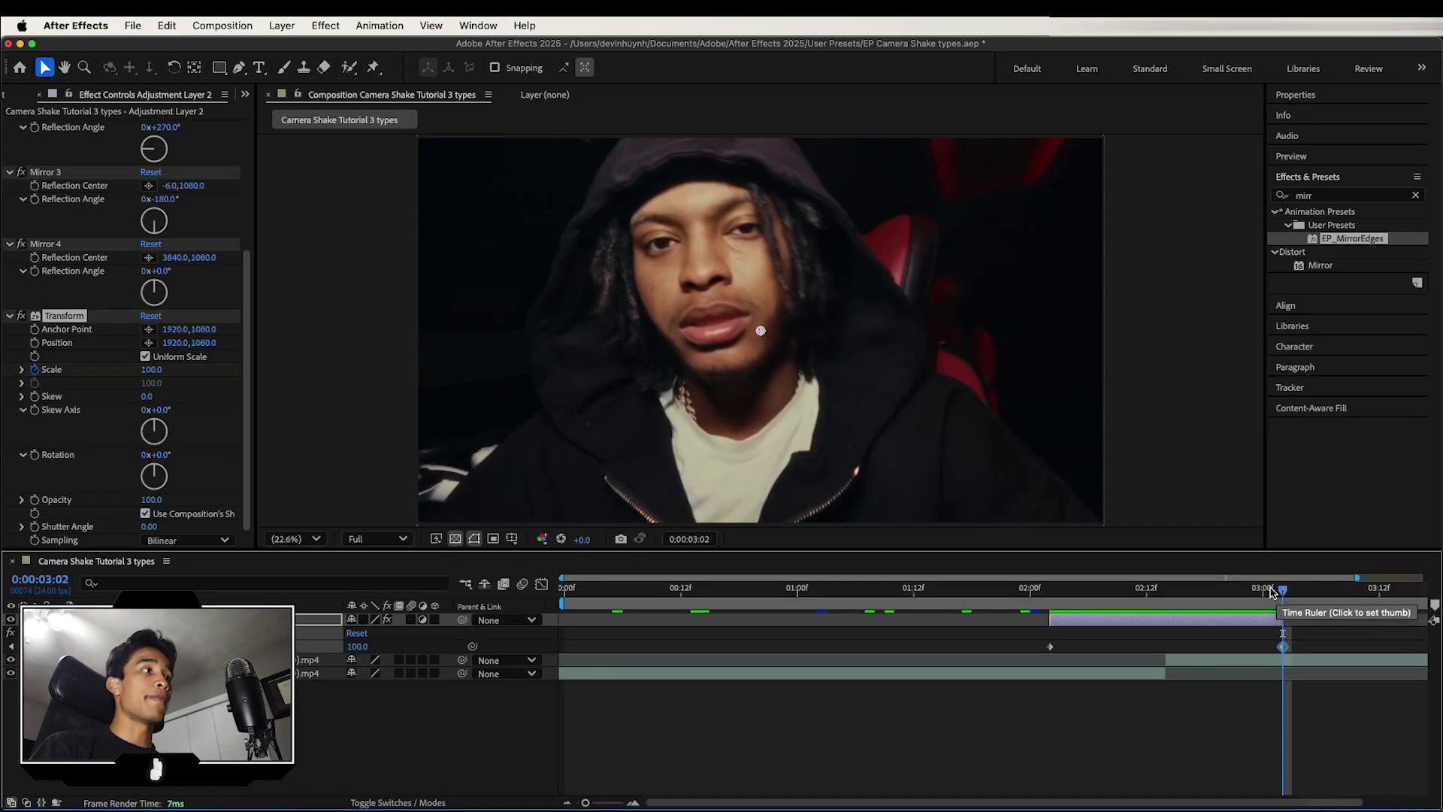
{"action": "left_click_drag", "start_coordinate": [1273, 593], "coordinate": [1166, 593]}
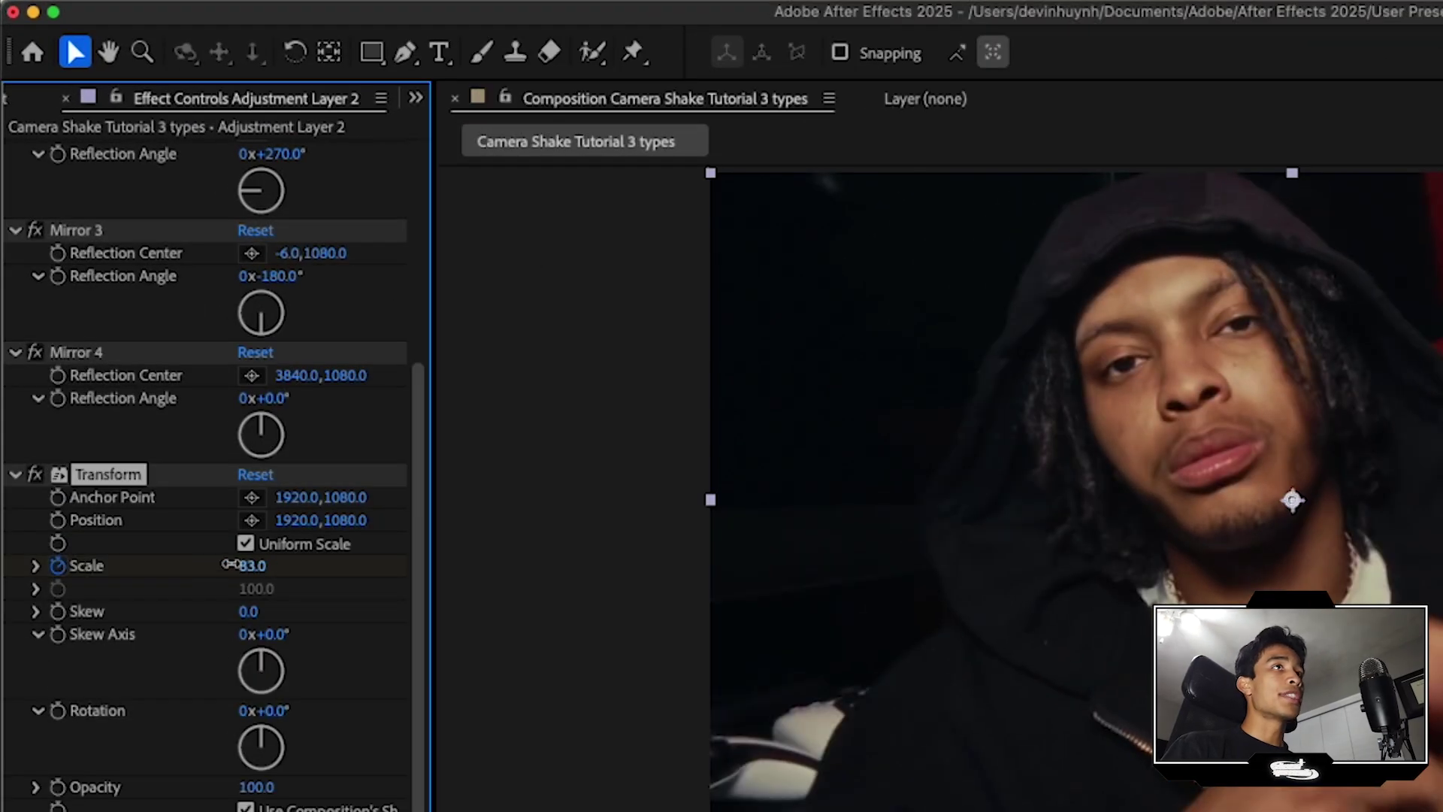
{"action": "left_click_drag", "start_coordinate": [143, 372], "coordinate": [133, 369]}
{"action": "left_click_drag", "start_coordinate": [229, 566], "coordinate": [232, 565]}
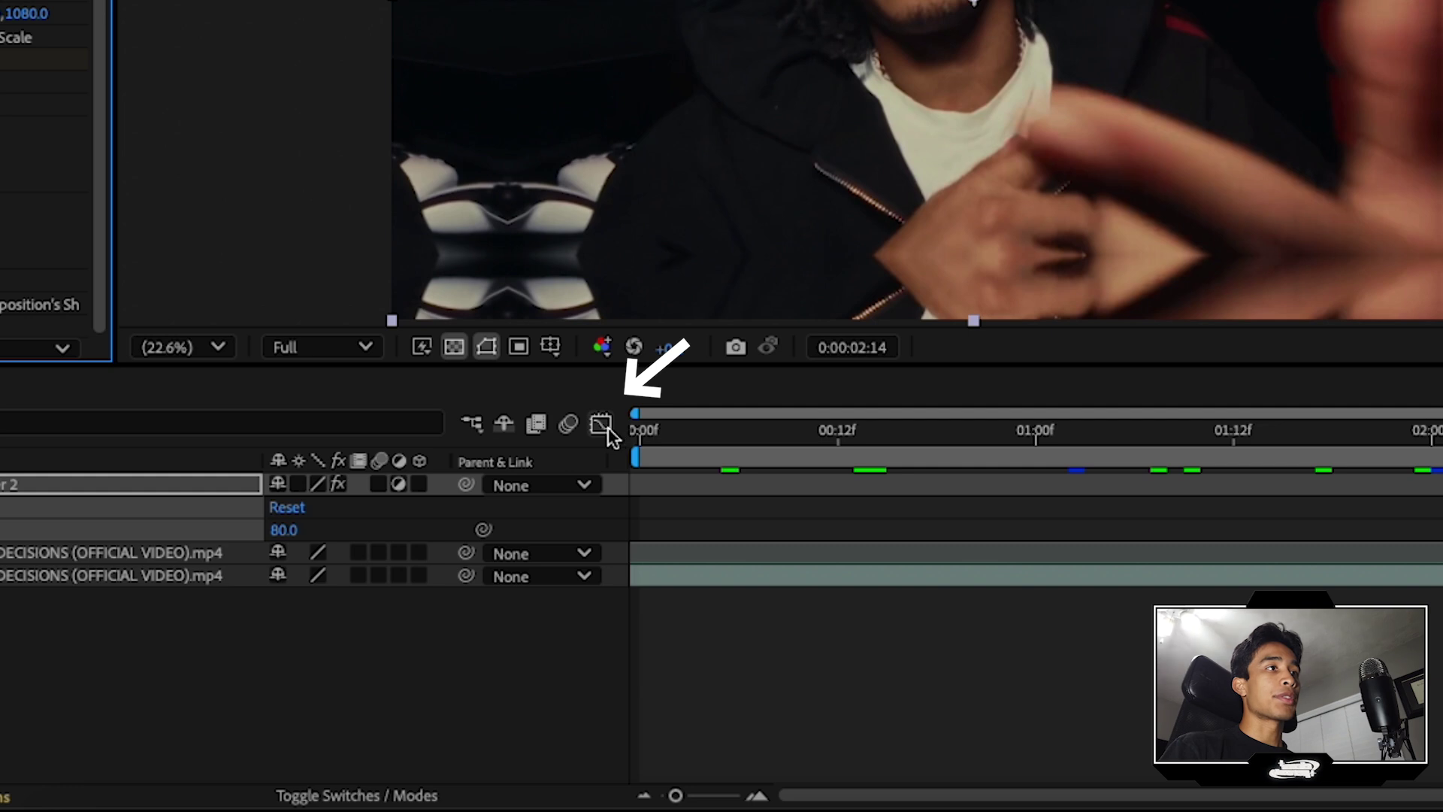
Show the scale animation in the Graph Editor and apply Easy Ease to all three keyframes.
{"action": "left_click", "coordinate": [601, 424]}
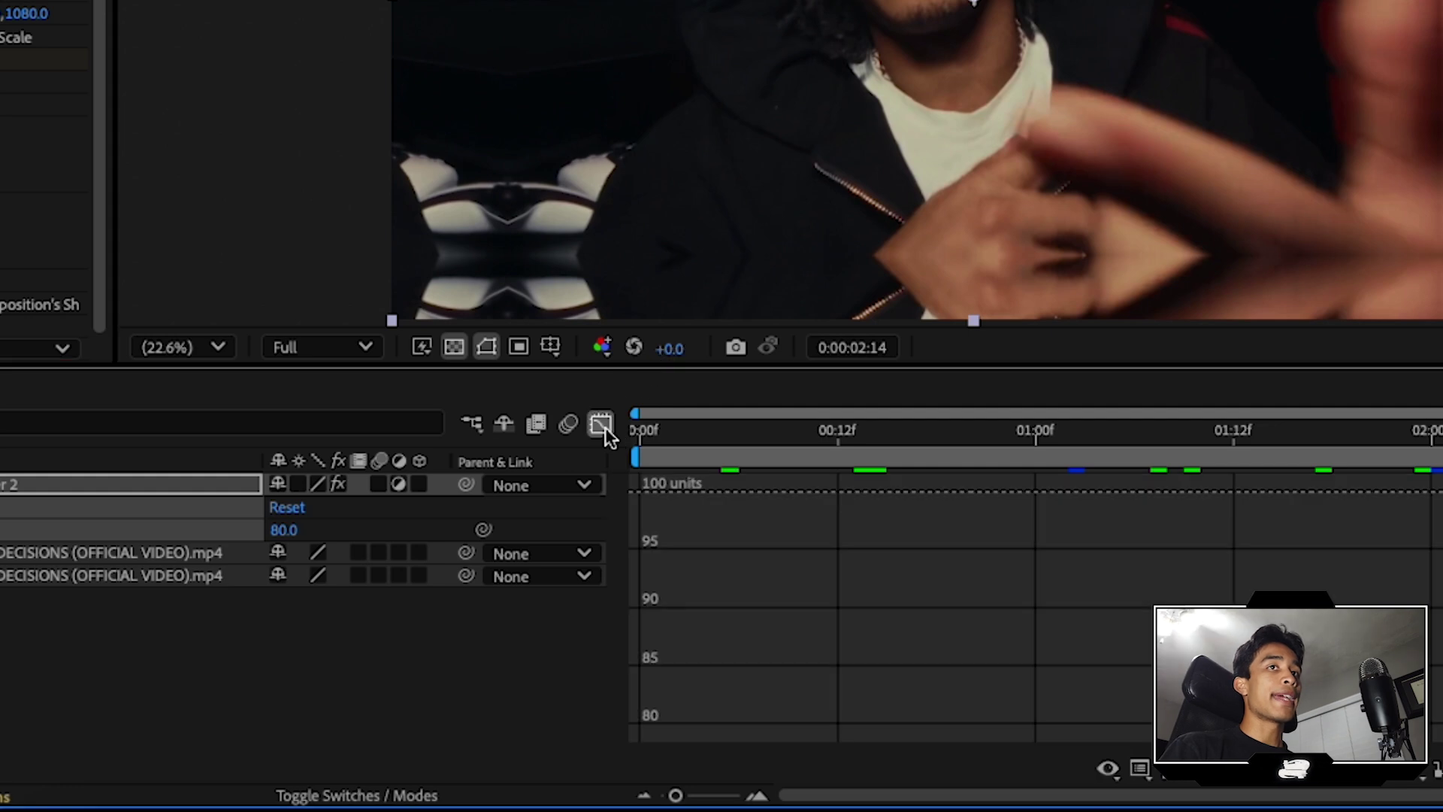
{"action": "left_click_drag", "start_coordinate": [735, 477], "coordinate": [1247, 740]}
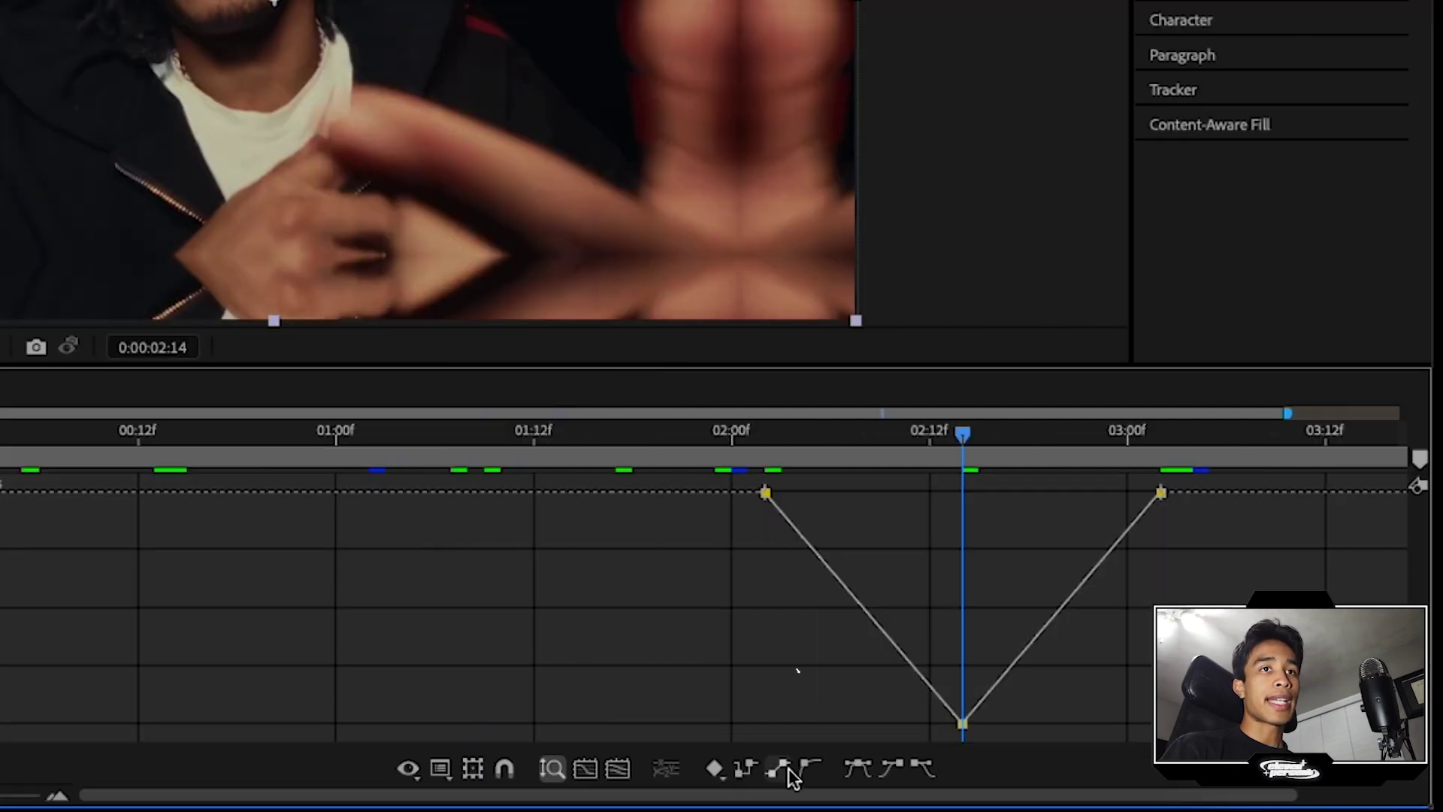
{"action": "left_click", "coordinate": [858, 768]}
Lengthen the ease handles of the first and last scale keyframes toward the middle keyframe.
{"action": "left_click", "coordinate": [765, 493]}
{"action": "left_click_drag", "start_coordinate": [832, 492], "coordinate": [898, 492]}
{"action": "left_click", "coordinate": [1162, 493]}
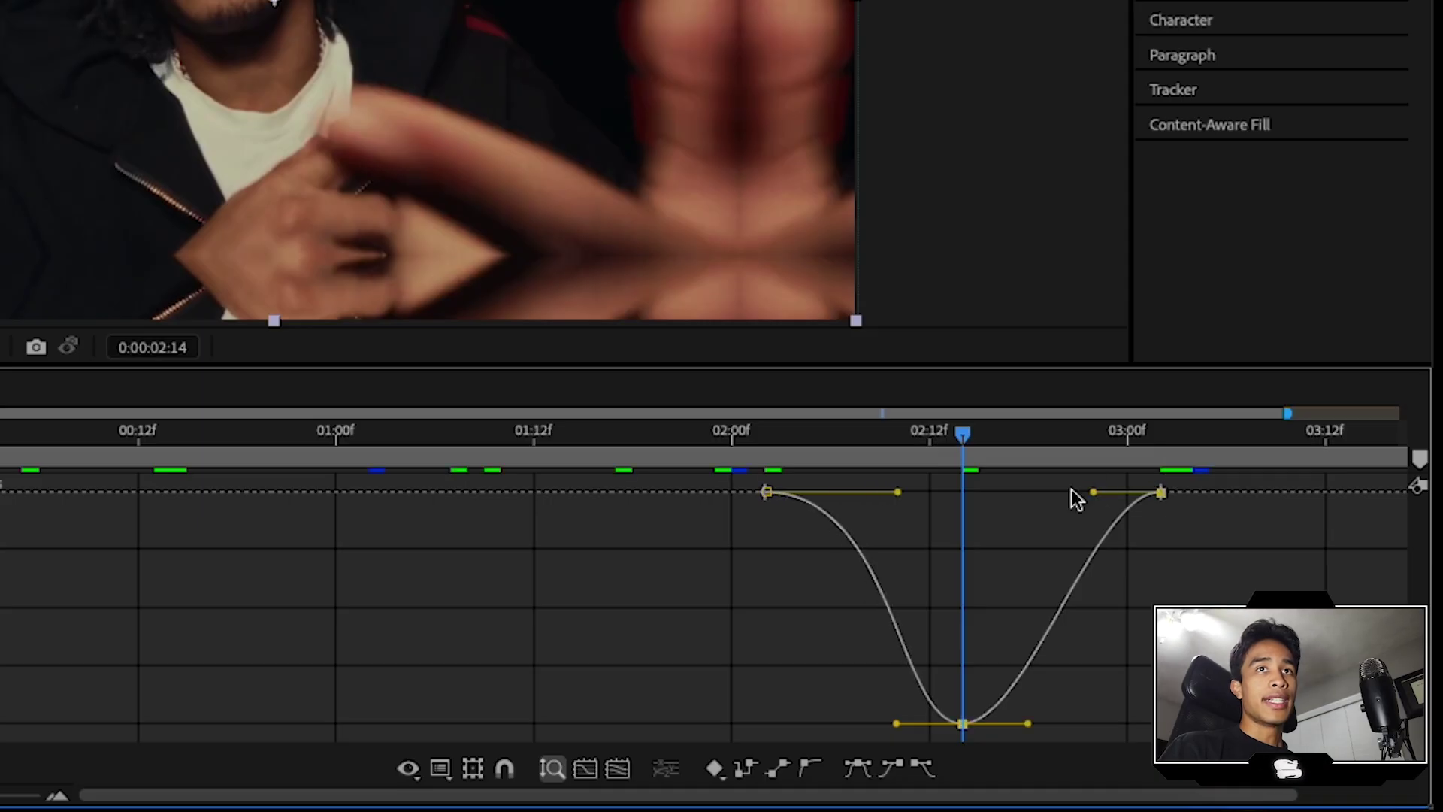
{"action": "left_click_drag", "start_coordinate": [1094, 492], "coordinate": [1021, 491]}
{"action": "left_click", "coordinate": [964, 703]}
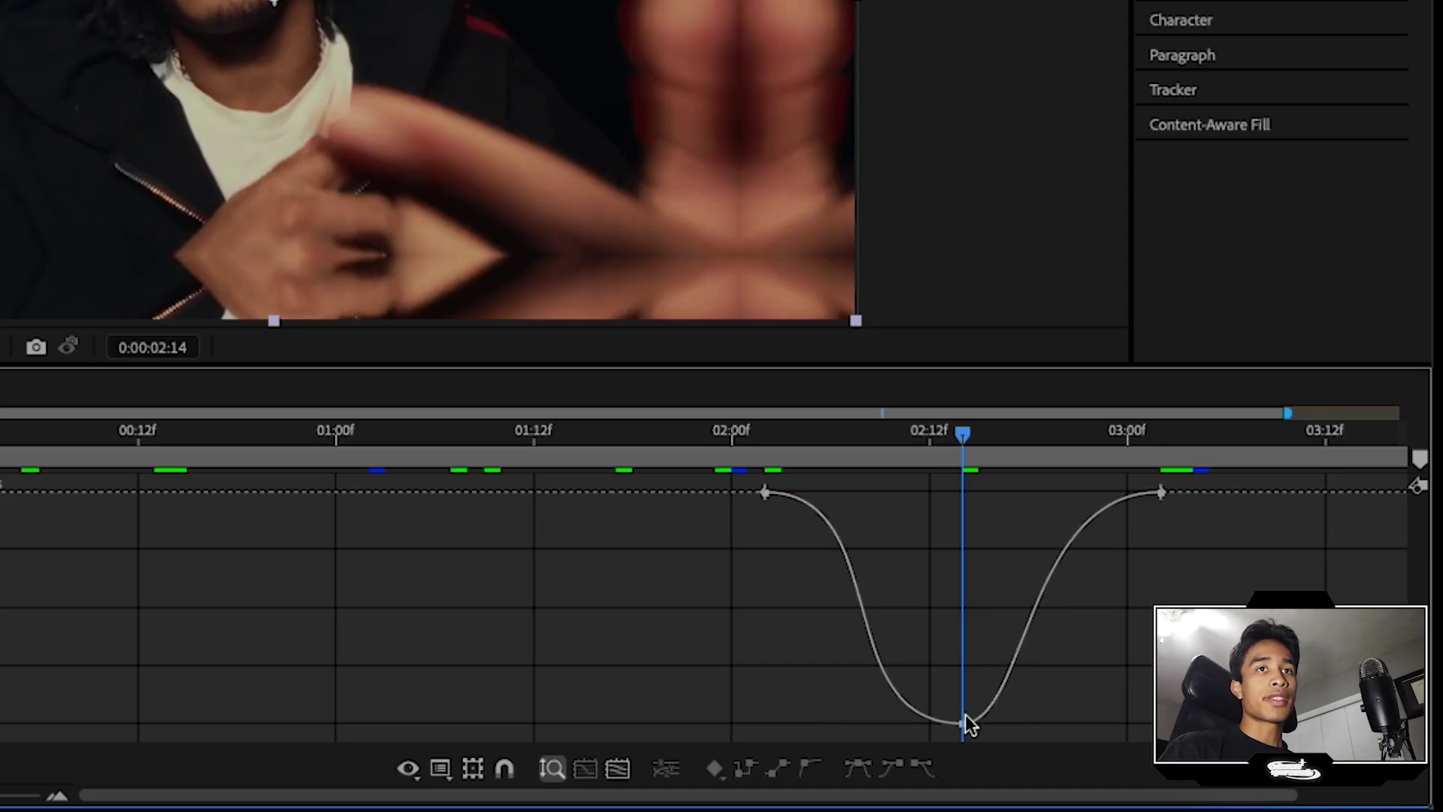
{"action": "left_click", "coordinate": [963, 723]}
Add a scale keyframe on each slope, near 0:00:02:07 and at 0:00:02:21, and raise both to slightly above 100.
{"action": "left_click_drag", "start_coordinate": [928, 427], "coordinate": [840, 442]}
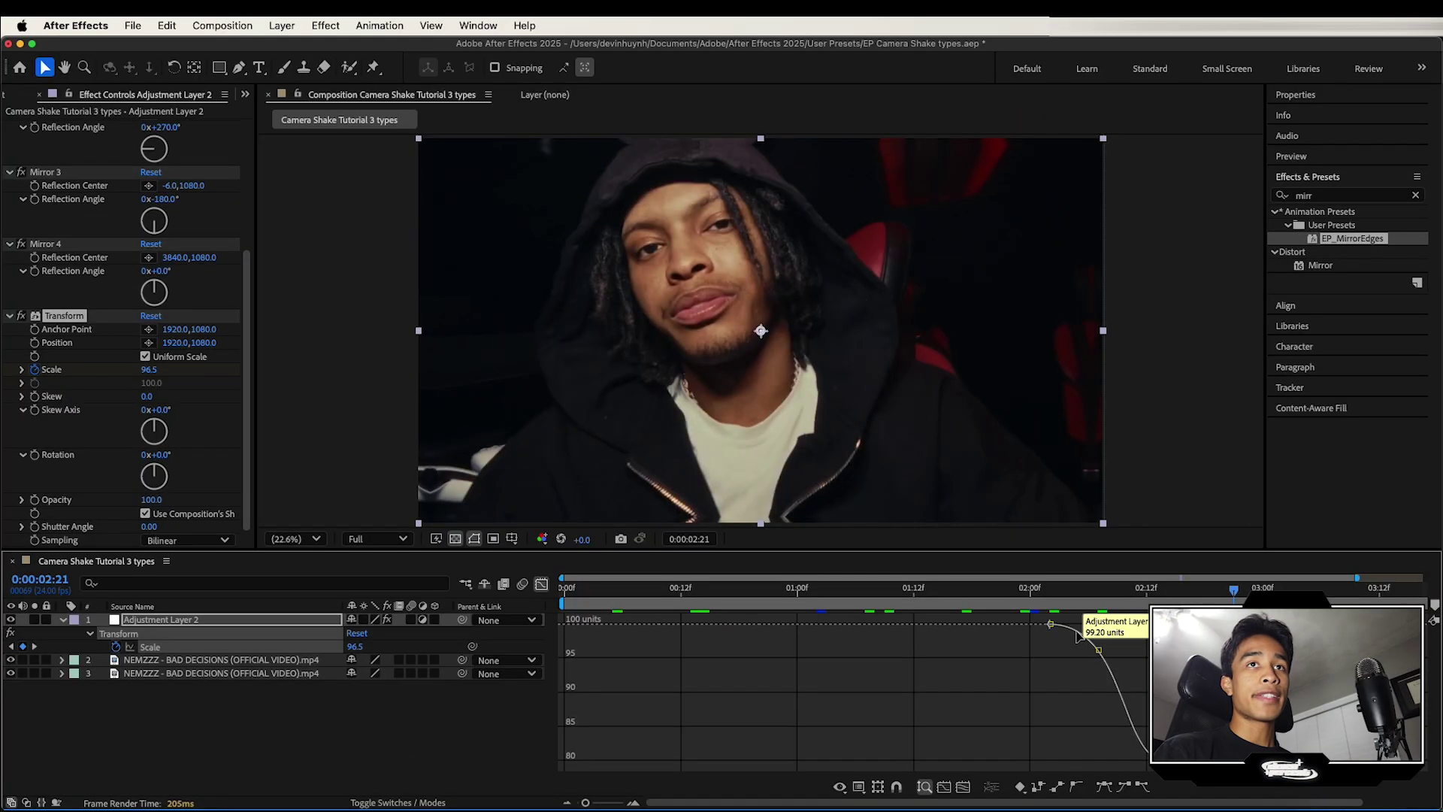
{"action": "key", "text": "super+z"}
{"action": "left_click_drag", "start_coordinate": [1273, 660], "coordinate": [1061, 640]}
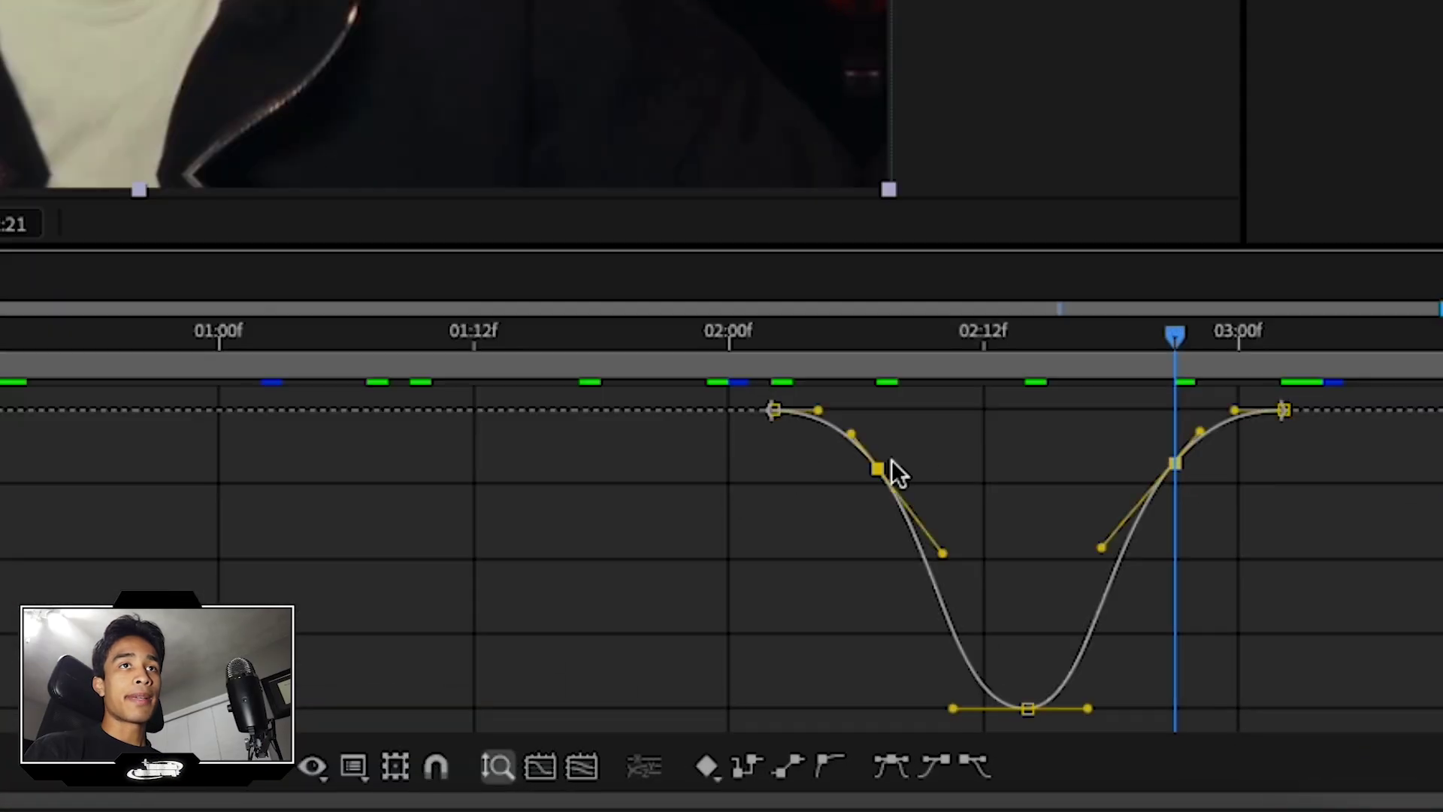
{"action": "left_click_drag", "start_coordinate": [876, 470], "coordinate": [874, 384]}
{"action": "left_click_drag", "start_coordinate": [878, 439], "coordinate": [865, 421]}
Preview the scale shake several times, starting from just before the adjustment layer.
{"action": "left_click_drag", "start_coordinate": [1177, 332], "coordinate": [793, 324]}
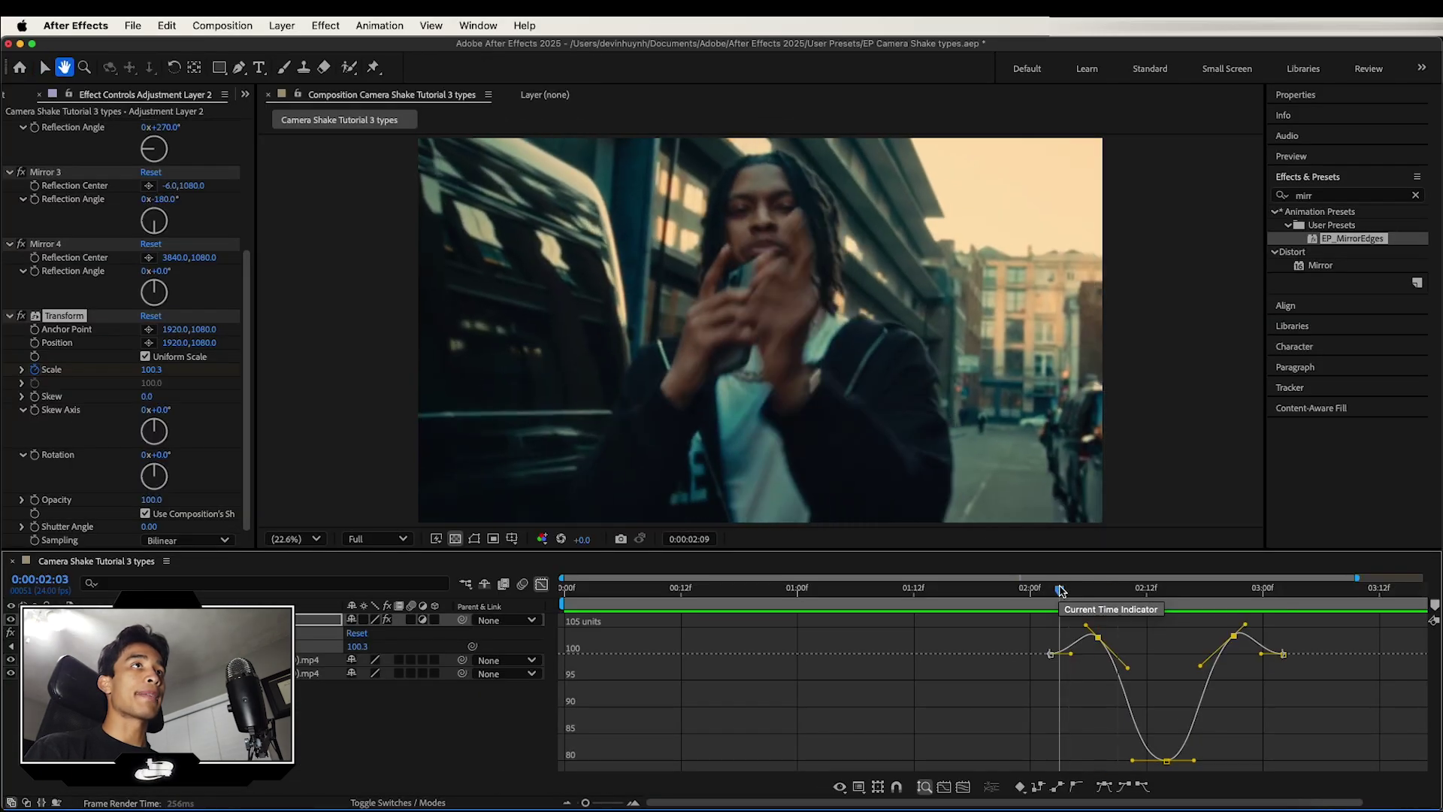
{"action": "key", "text": "space"}
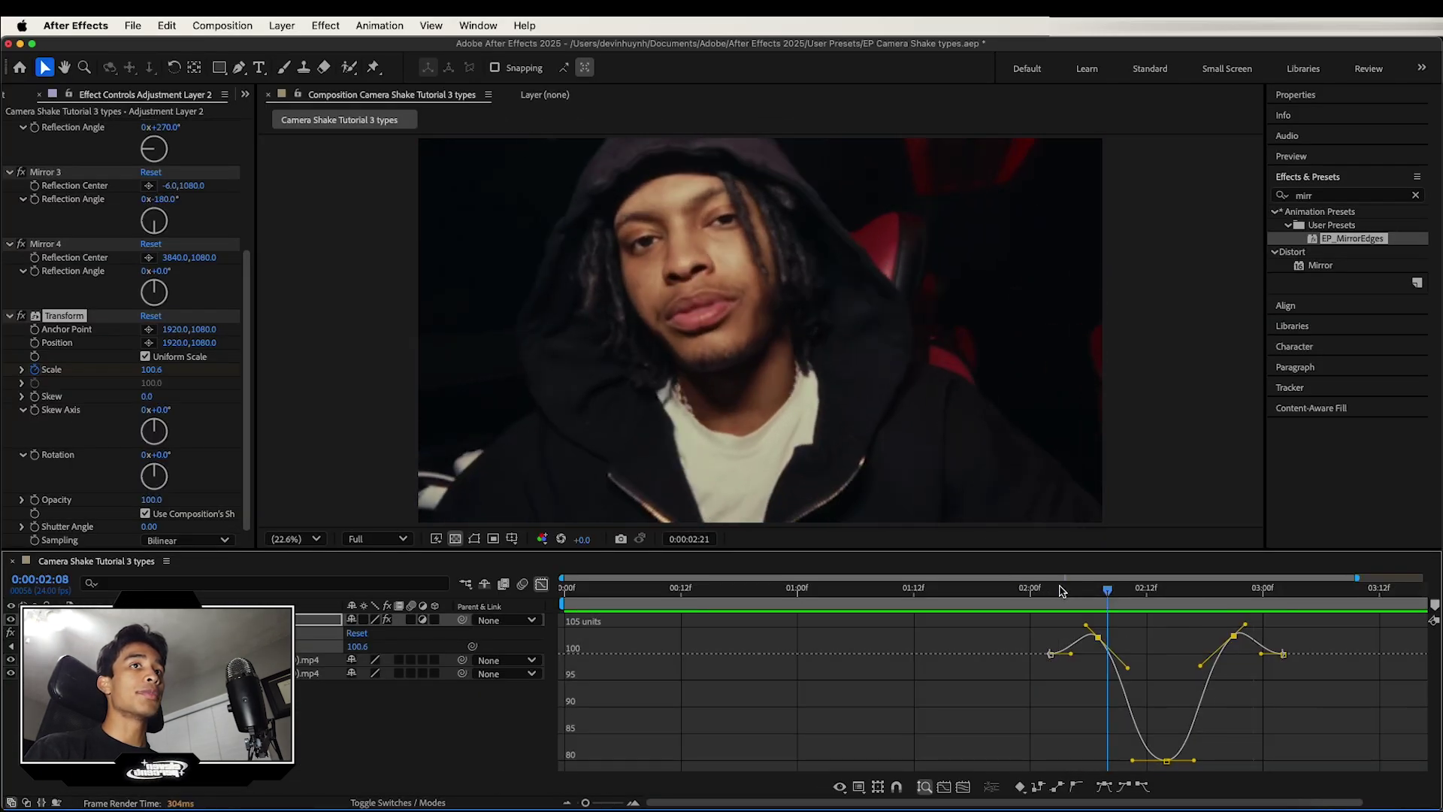
{"action": "key", "text": "space"}
{"action": "left_click", "coordinate": [1031, 597]}
{"action": "key", "text": "space"}
{"action": "left_click", "coordinate": [1021, 600]}
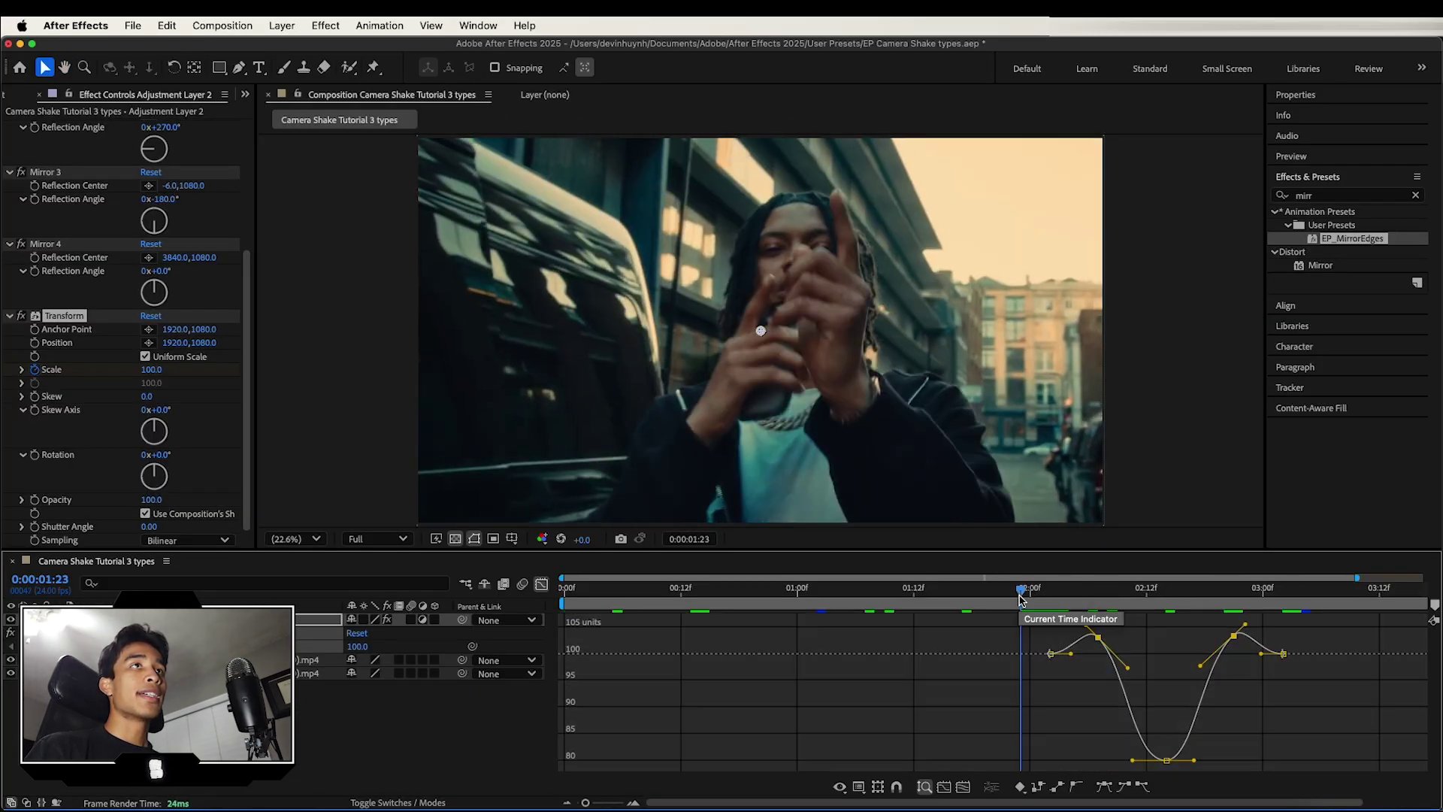
{"action": "key", "text": "space"}
{"action": "key", "text": "space"}
{"action": "left_click", "coordinate": [1020, 600]}
{"action": "key", "text": "space"}
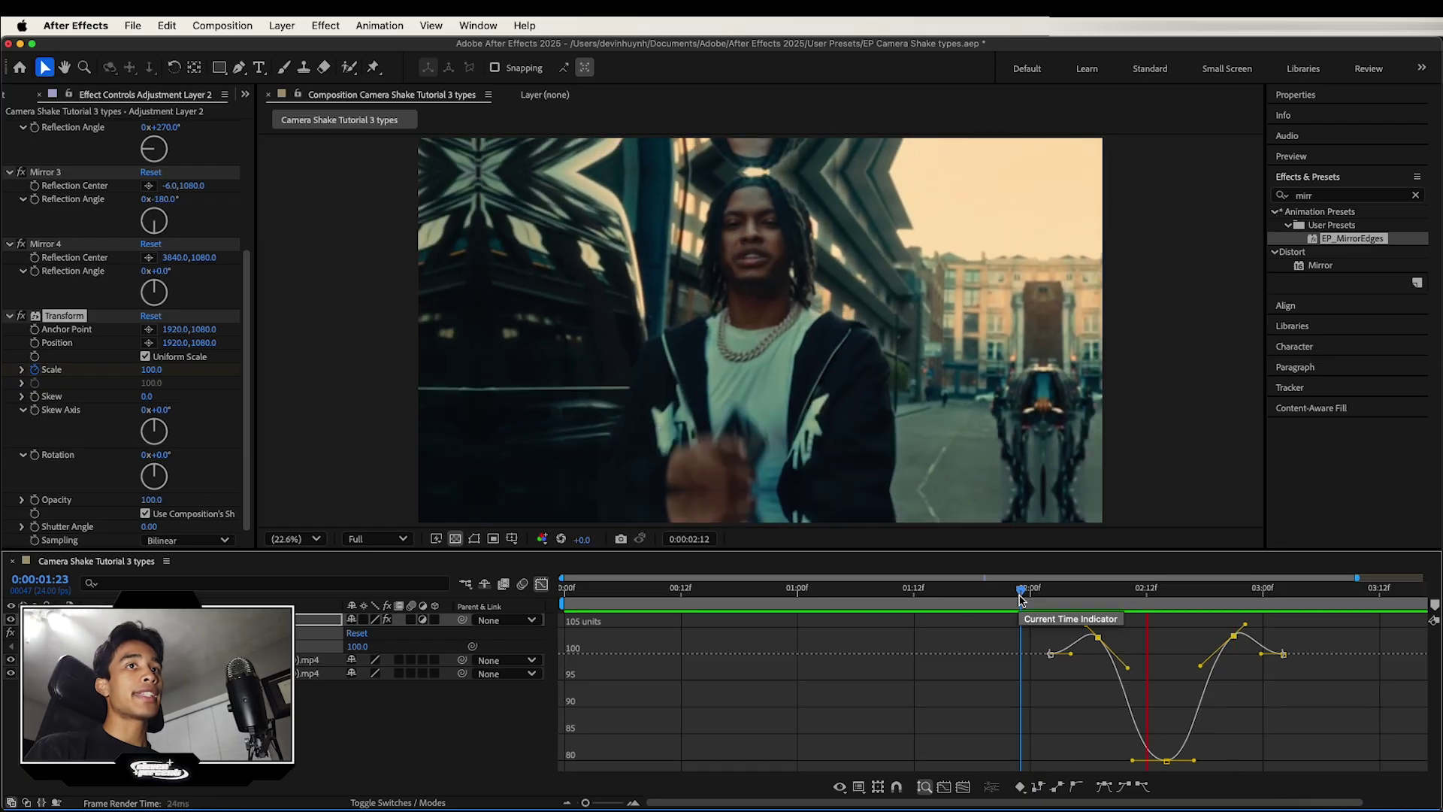
{"action": "key", "text": "space"}
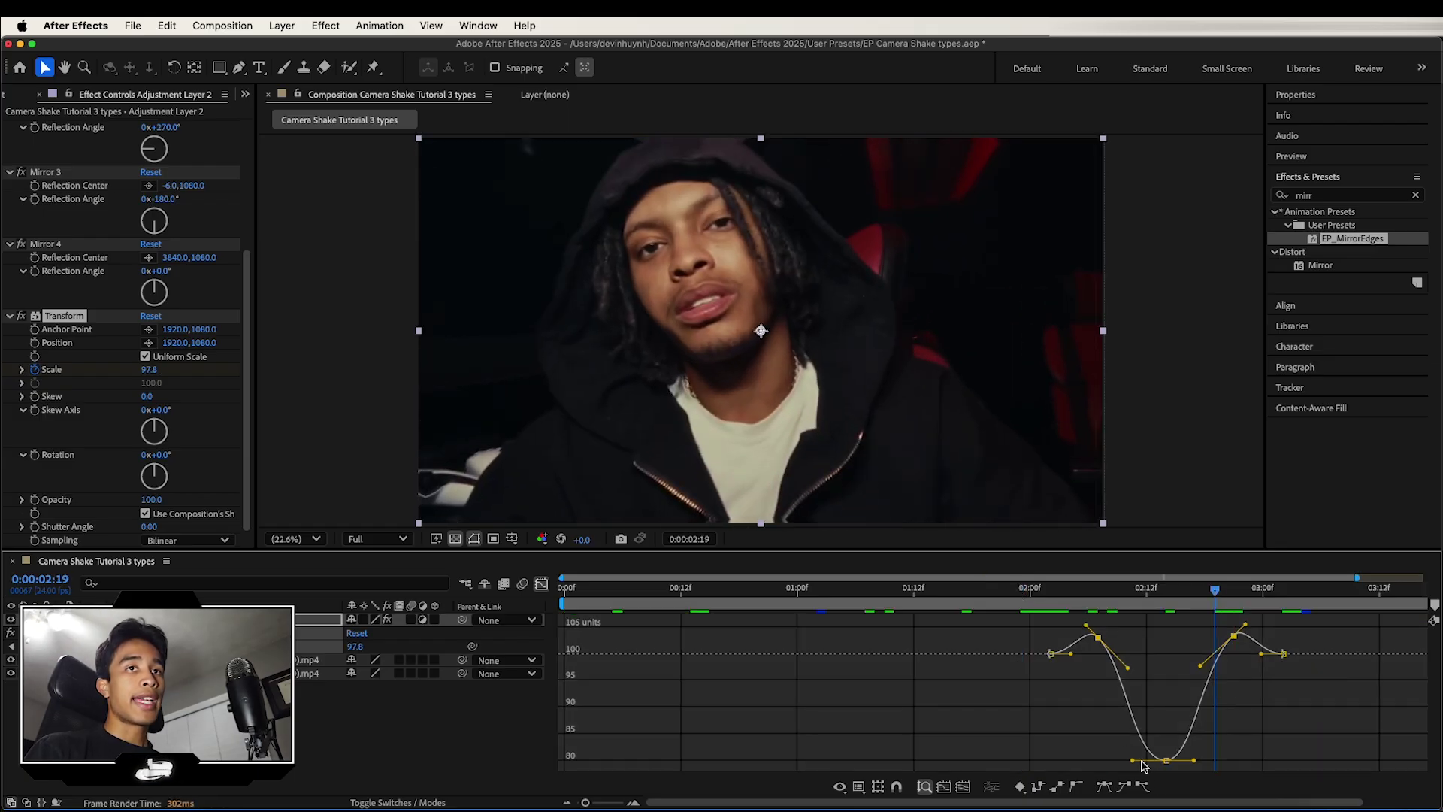
Lengthen both ease handles of the lowest scale keyframe outward to widen the dip, and preview the shake.
{"action": "left_click_drag", "start_coordinate": [1134, 761], "coordinate": [1116, 761]}
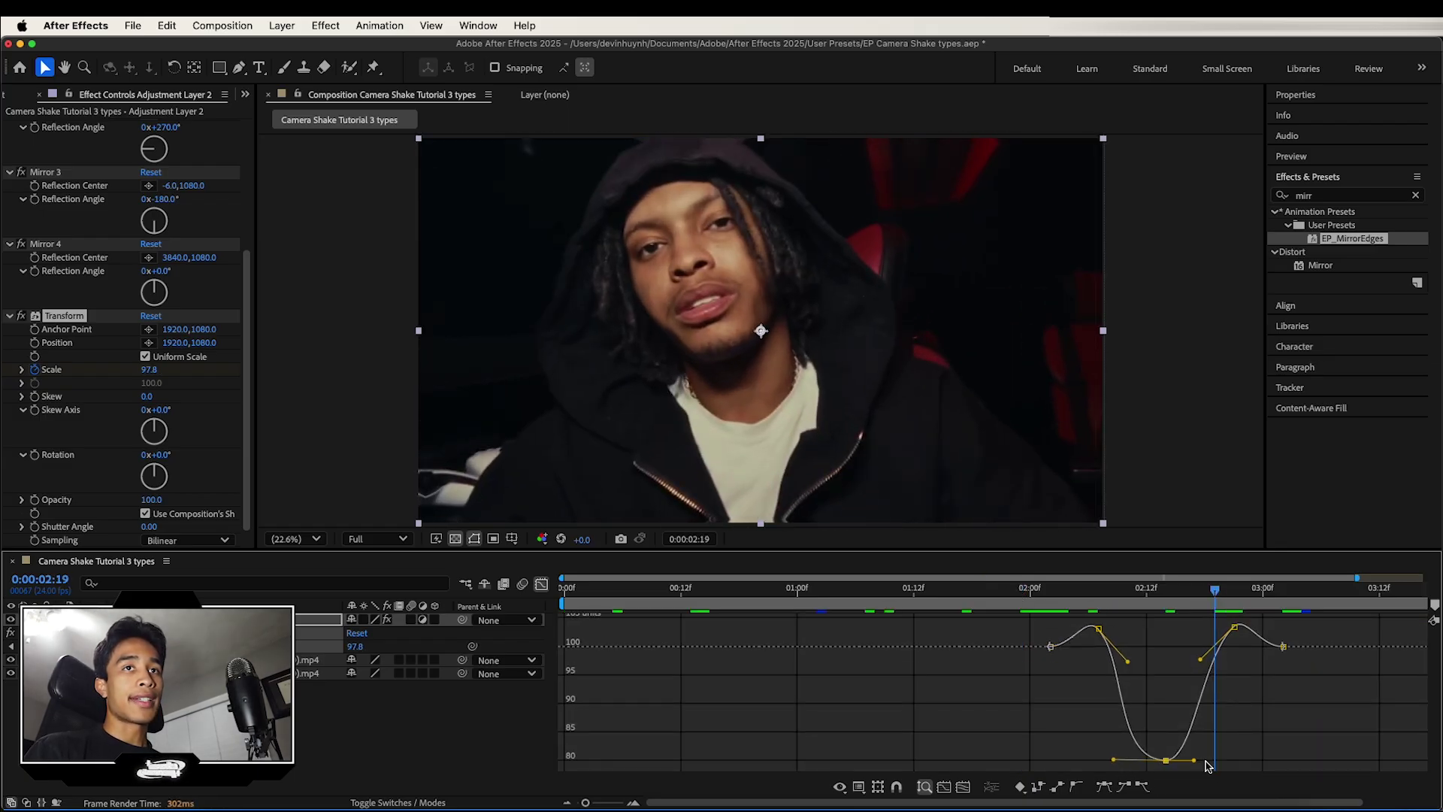
{"action": "left_click_drag", "start_coordinate": [1211, 762], "coordinate": [1218, 761]}
{"action": "left_click_drag", "start_coordinate": [1218, 591], "coordinate": [1050, 592]}
{"action": "key", "text": "space"}
{"action": "key", "text": "space"}
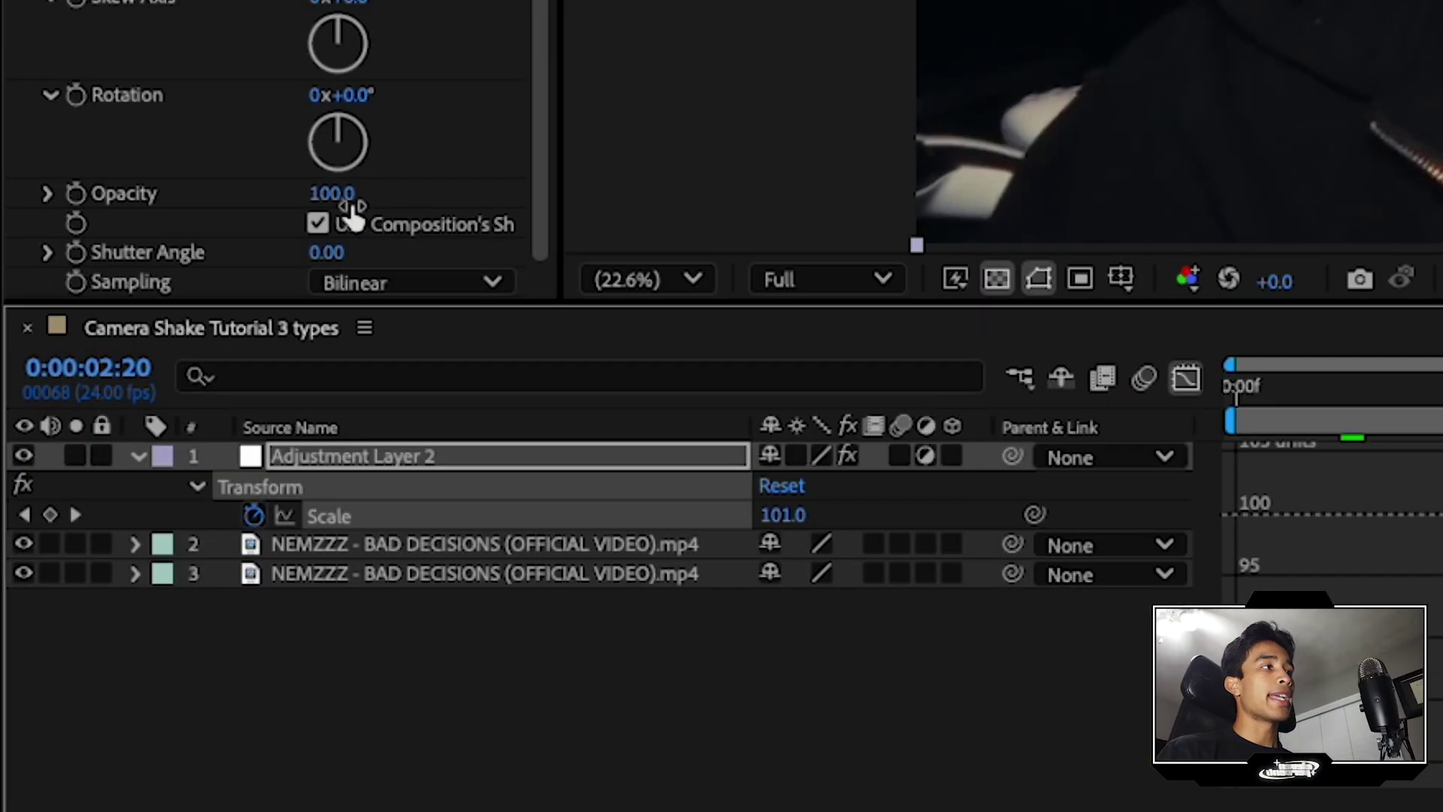
Turn off the Transform effect's use of the composition's shutter angle, set Shutter Angle to 360, and close the Graph Editor.
{"action": "left_click", "coordinate": [320, 224]}
{"action": "left_click_drag", "start_coordinate": [325, 254], "coordinate": [1143, 230]}
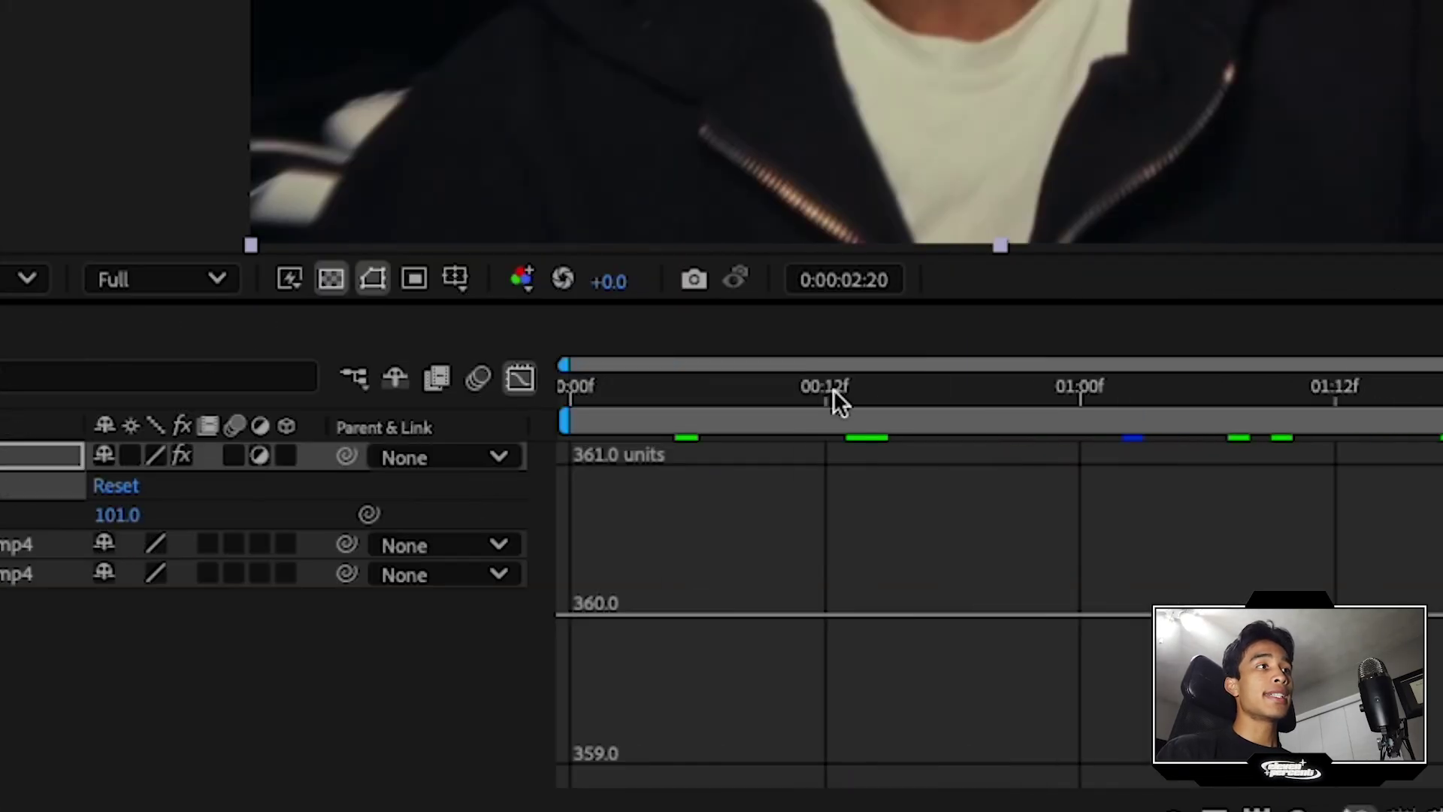
{"action": "left_click", "coordinate": [521, 378]}
Check the motion blur on the shake around 0:00:02:09 and play back the transition.
{"action": "left_click", "coordinate": [1118, 594]}
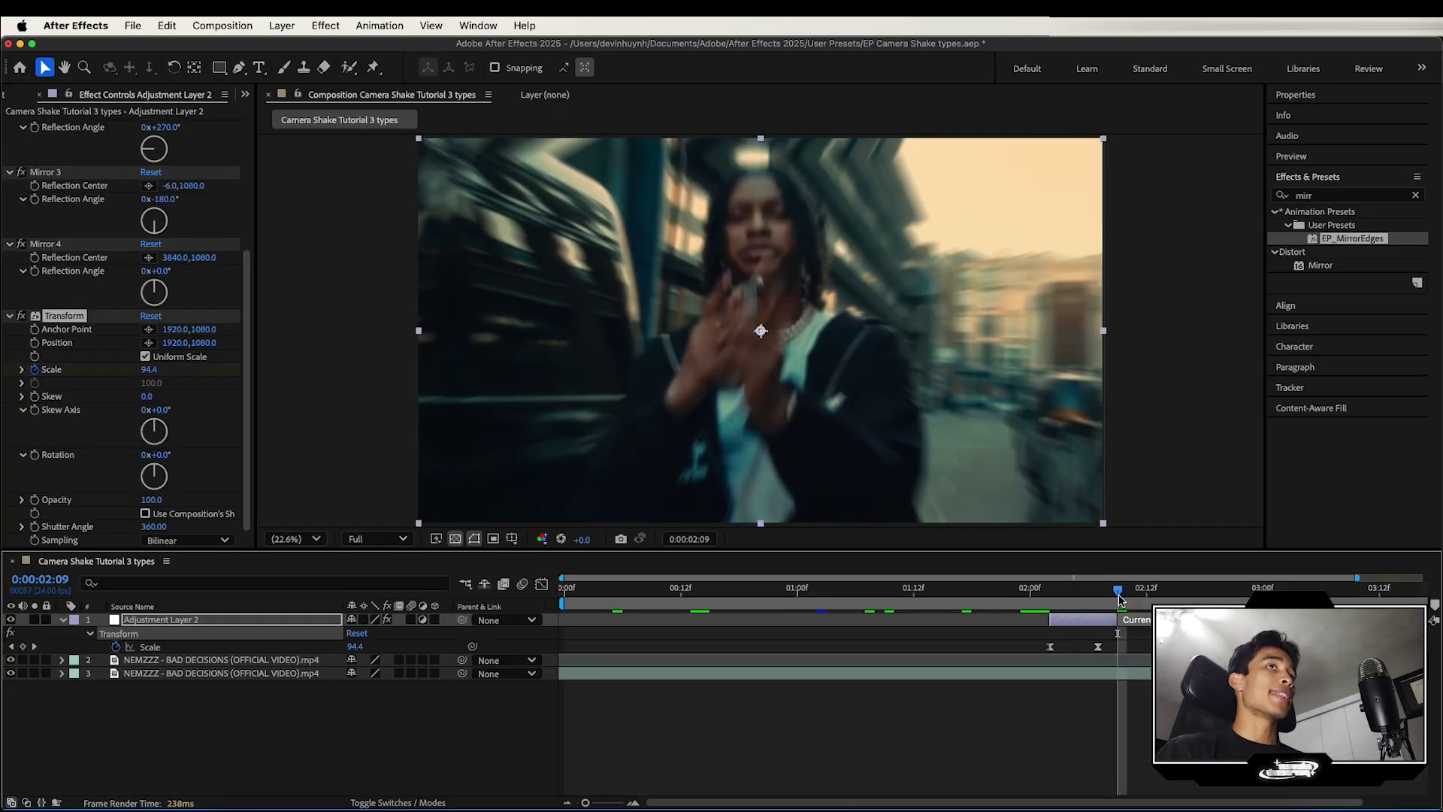
{"action": "mouse_move", "coordinate": [1119, 596]}
{"action": "left_mouse_down"}
{"action": "mouse_move", "coordinate": [1090, 599]}
{"action": "mouse_move", "coordinate": [1104, 601]}
{"action": "left_mouse_up"}
{"action": "key", "text": "space"}
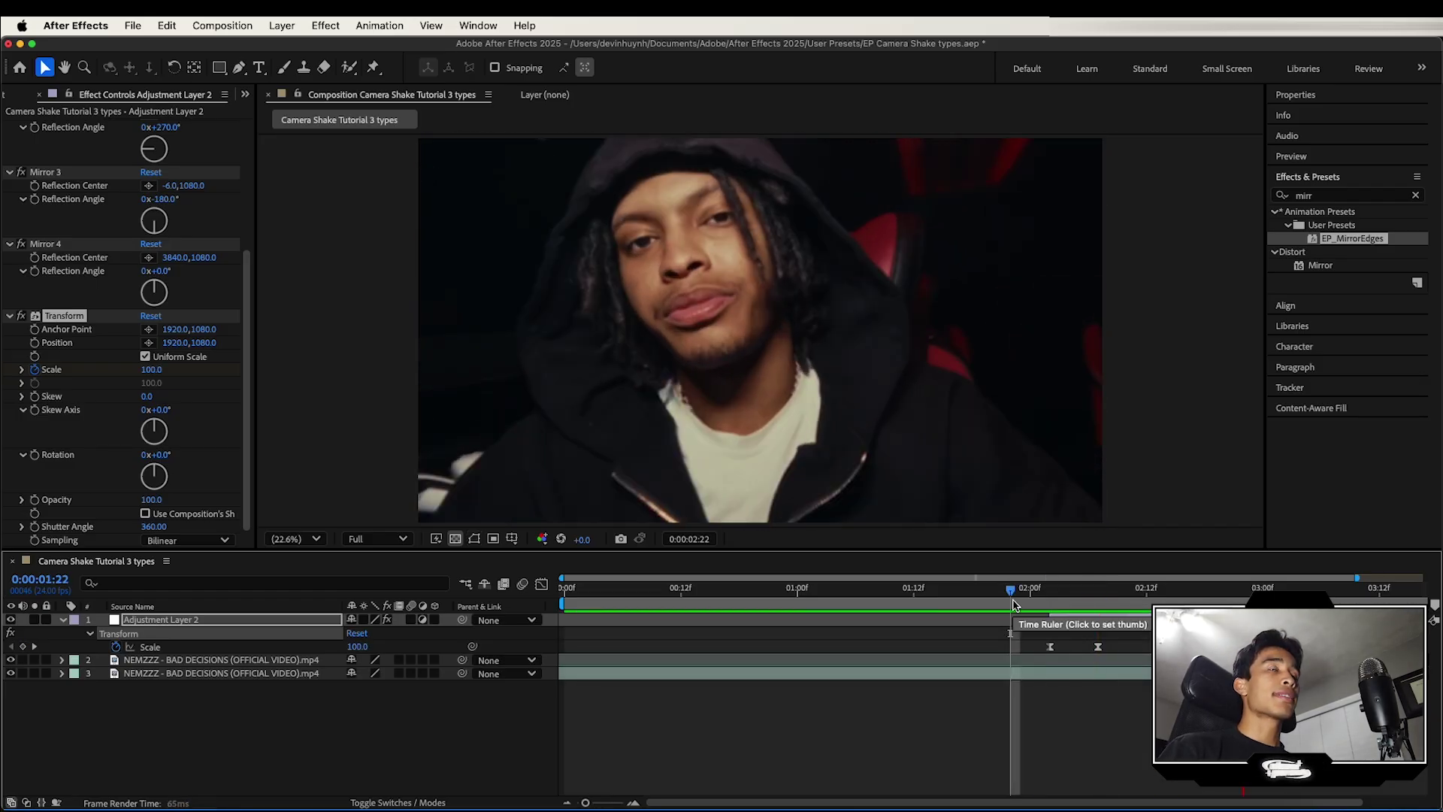
{"action": "left_click", "coordinate": [1050, 604]}
{"action": "key", "text": "space"}
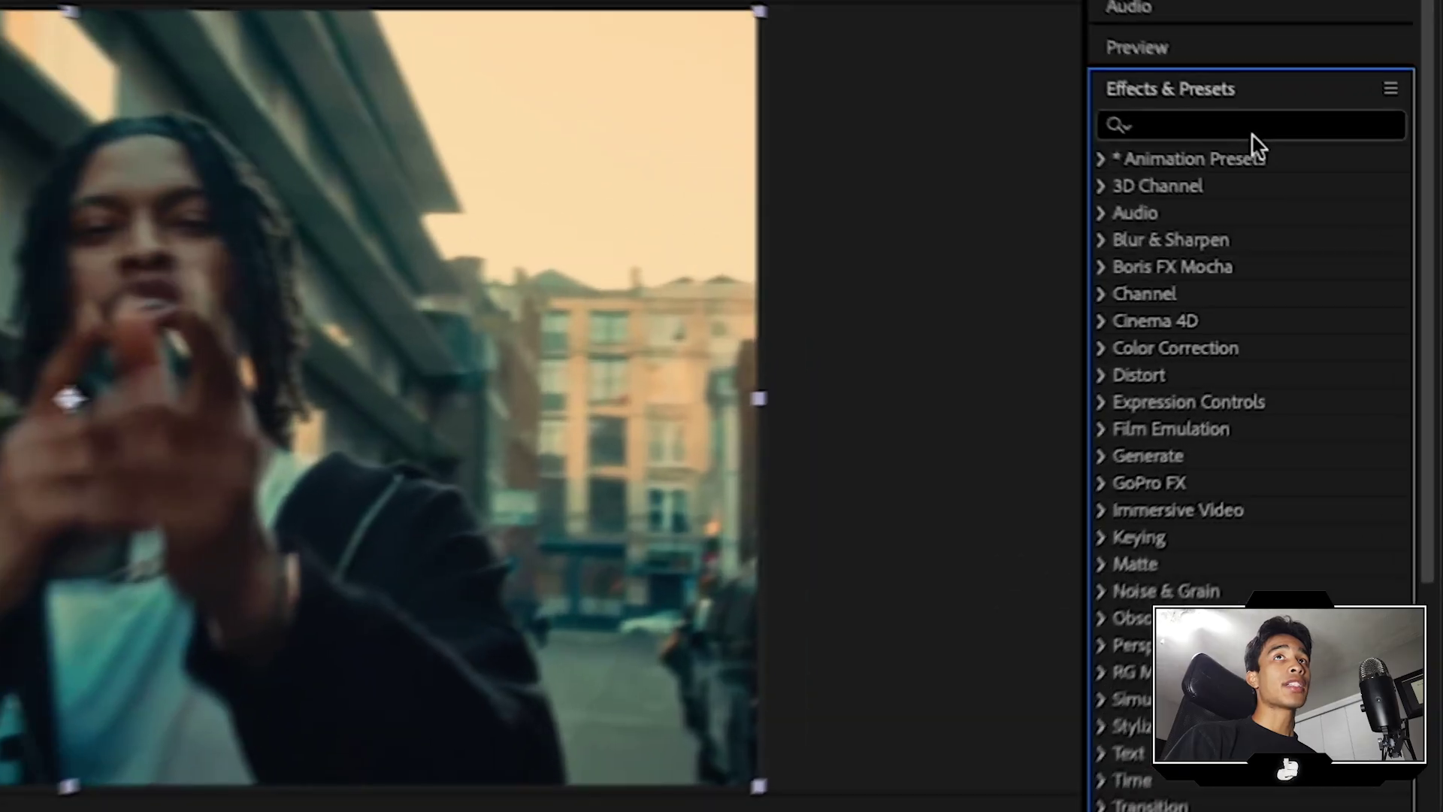
Find the Colorama effect and apply it to the adjustment layer.
{"action": "left_click", "coordinate": [1349, 195]}
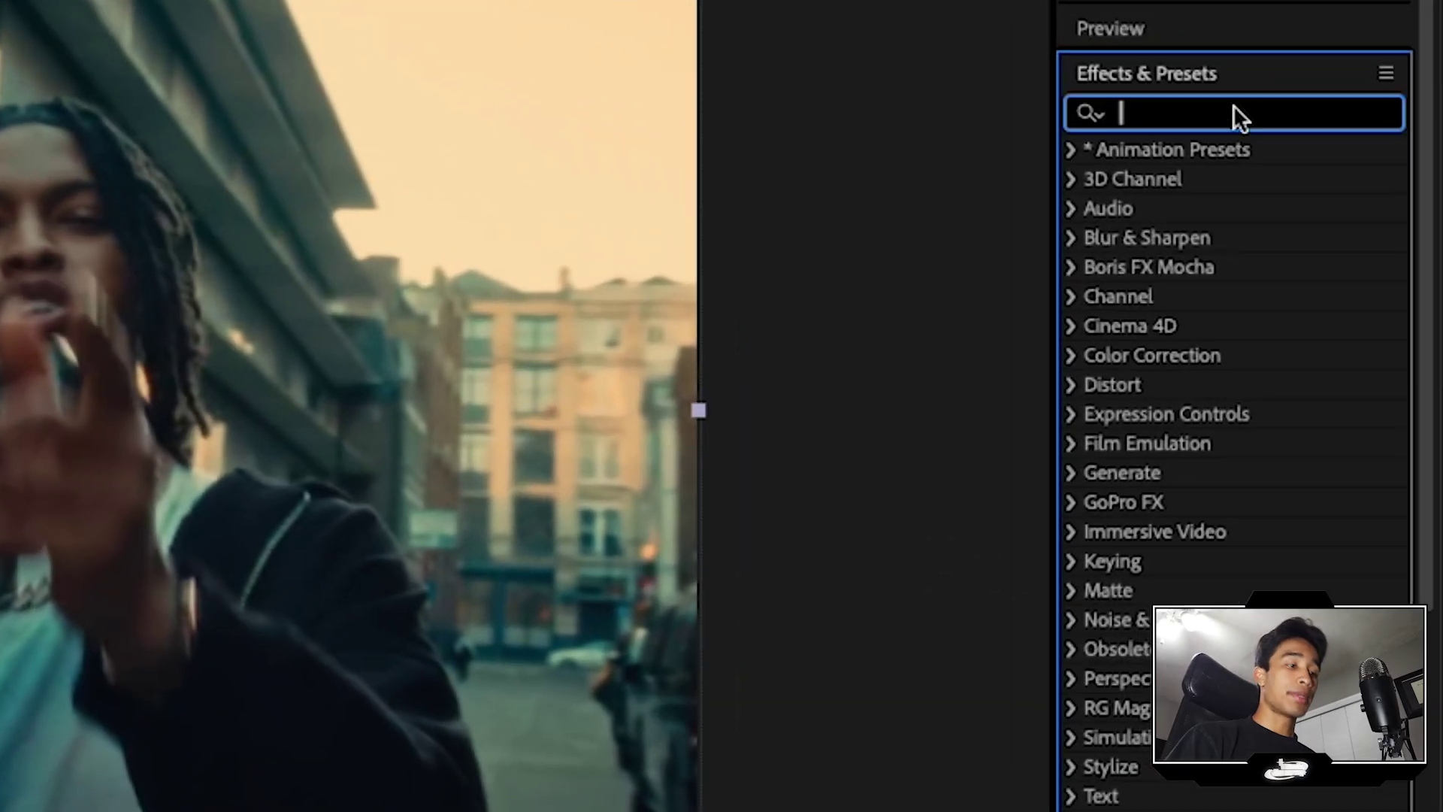
{"action": "type", "text": "color"}
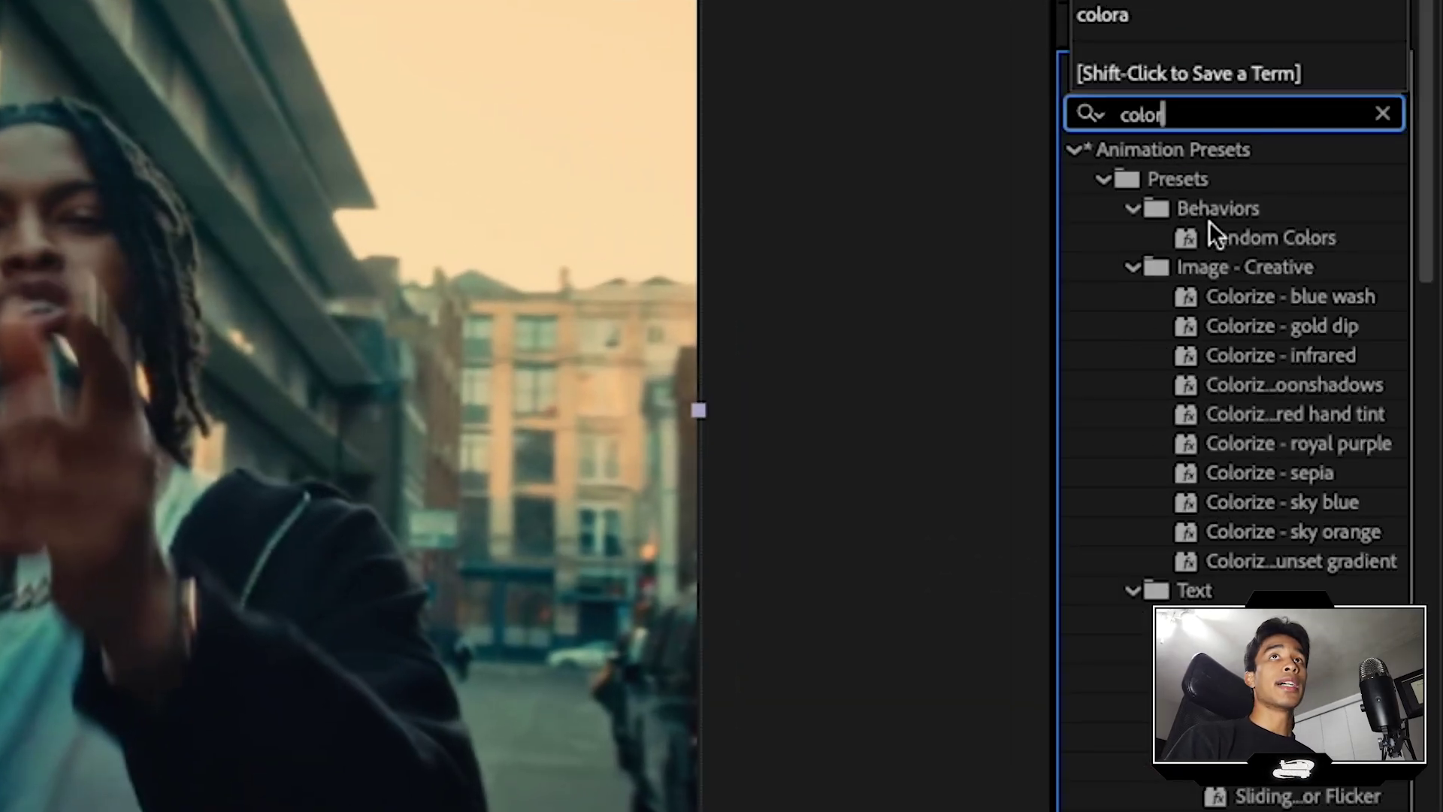
{"action": "type", "text": "a"}
{"action": "left_click_drag", "start_coordinate": [1203, 268], "coordinate": [1140, 621]}
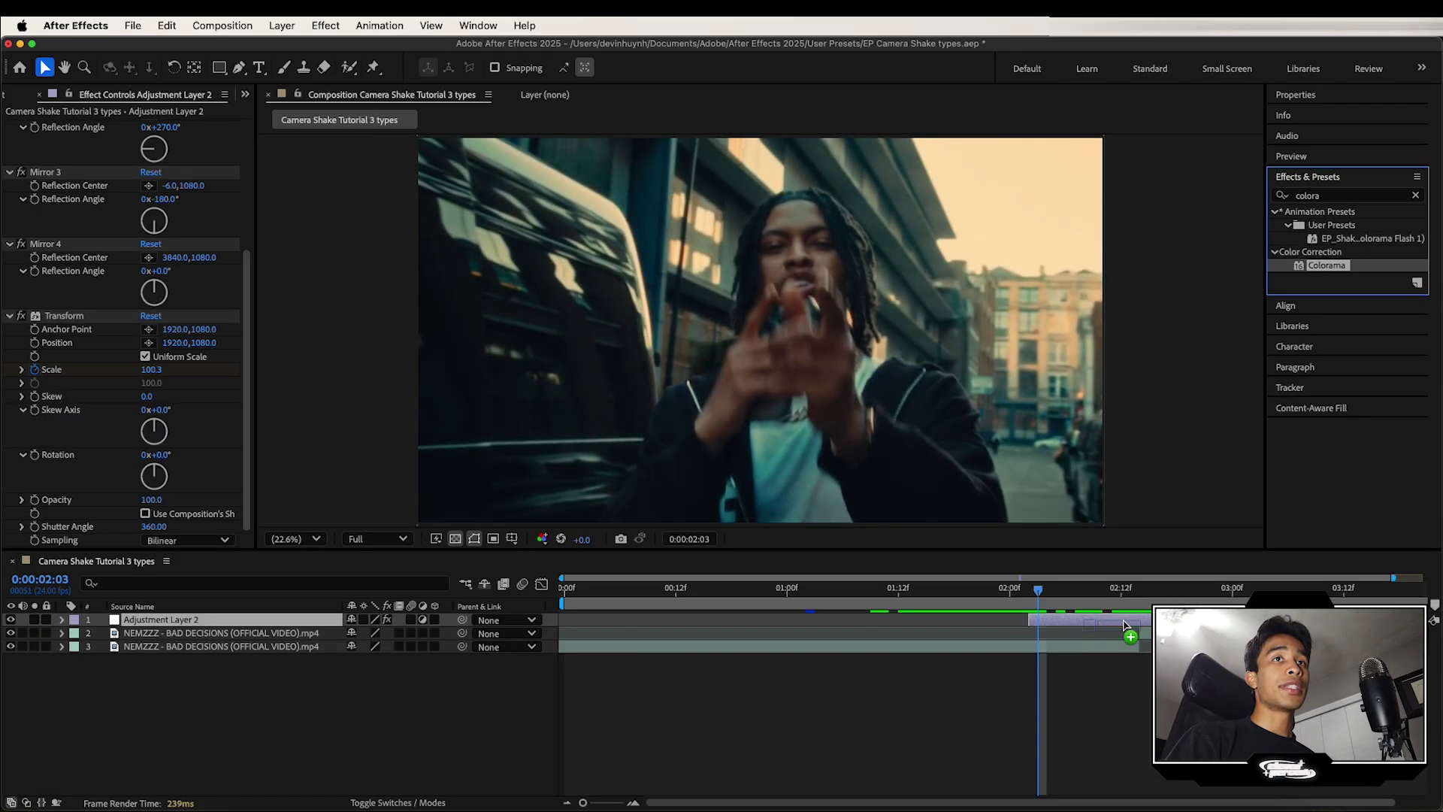
Keyframe Colorama's Blend With Original around the cut, setting it to 100% at 0:00:02:12.
{"action": "left_click", "coordinate": [1139, 591]}
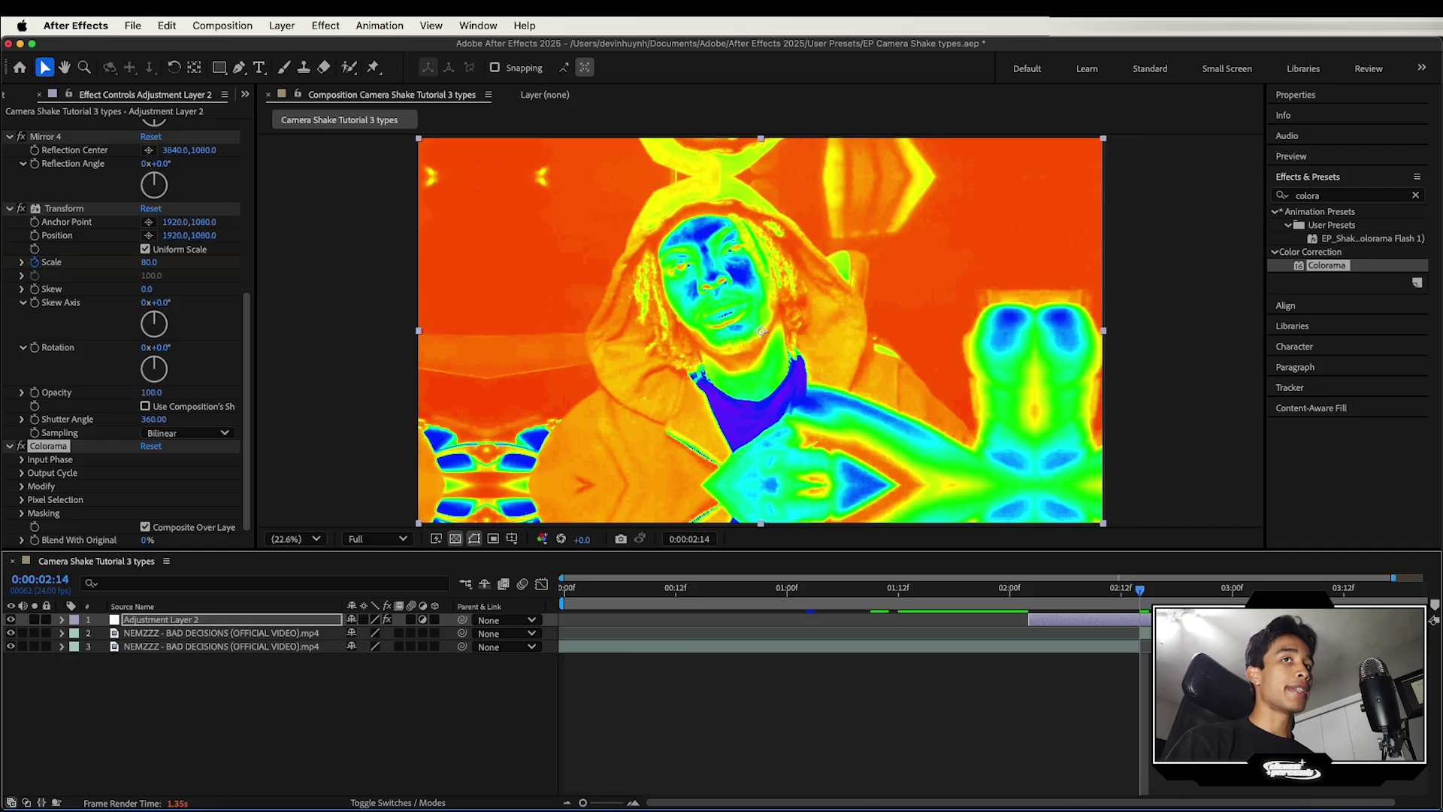
{"action": "left_click", "coordinate": [1134, 592]}
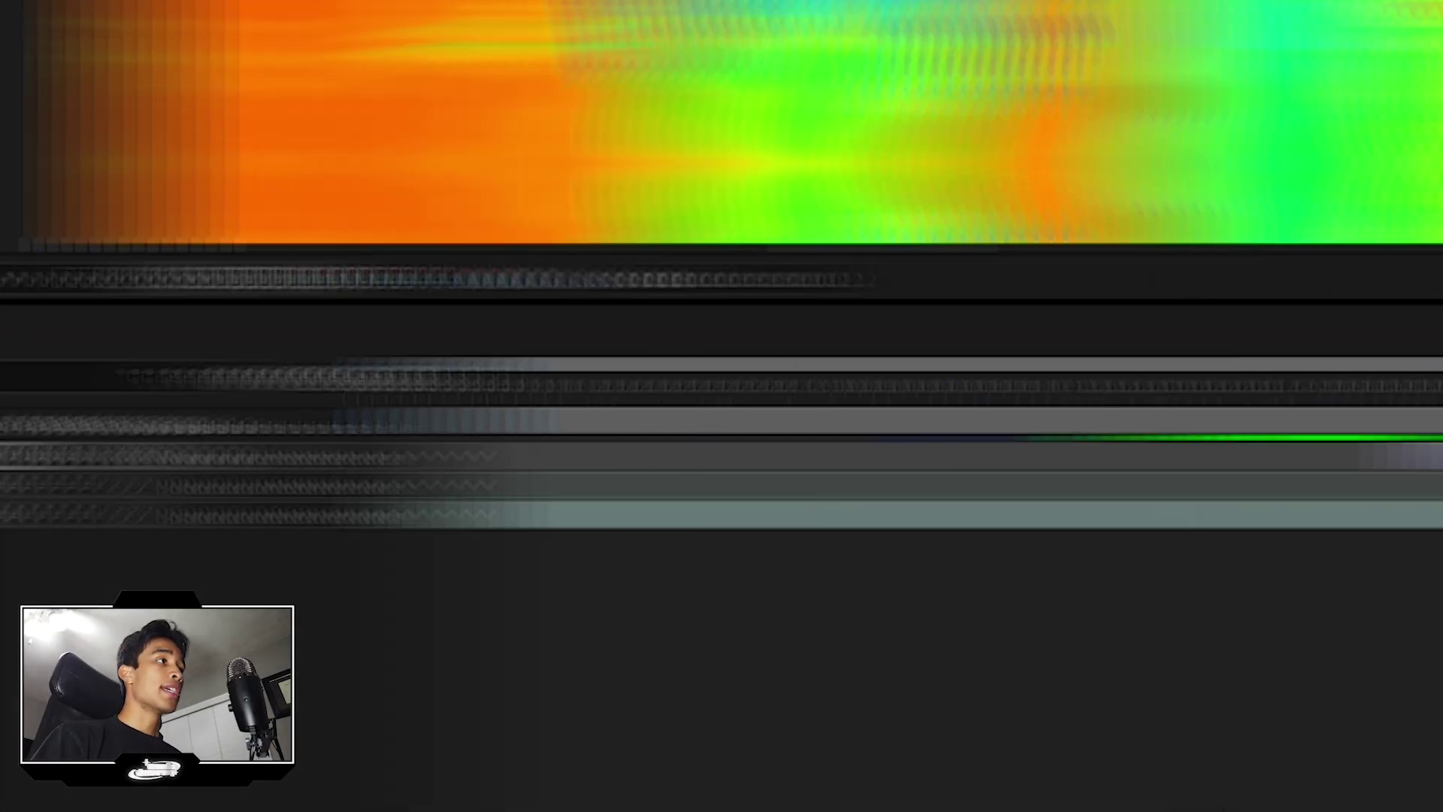
{"action": "left_click", "coordinate": [319, 282]}
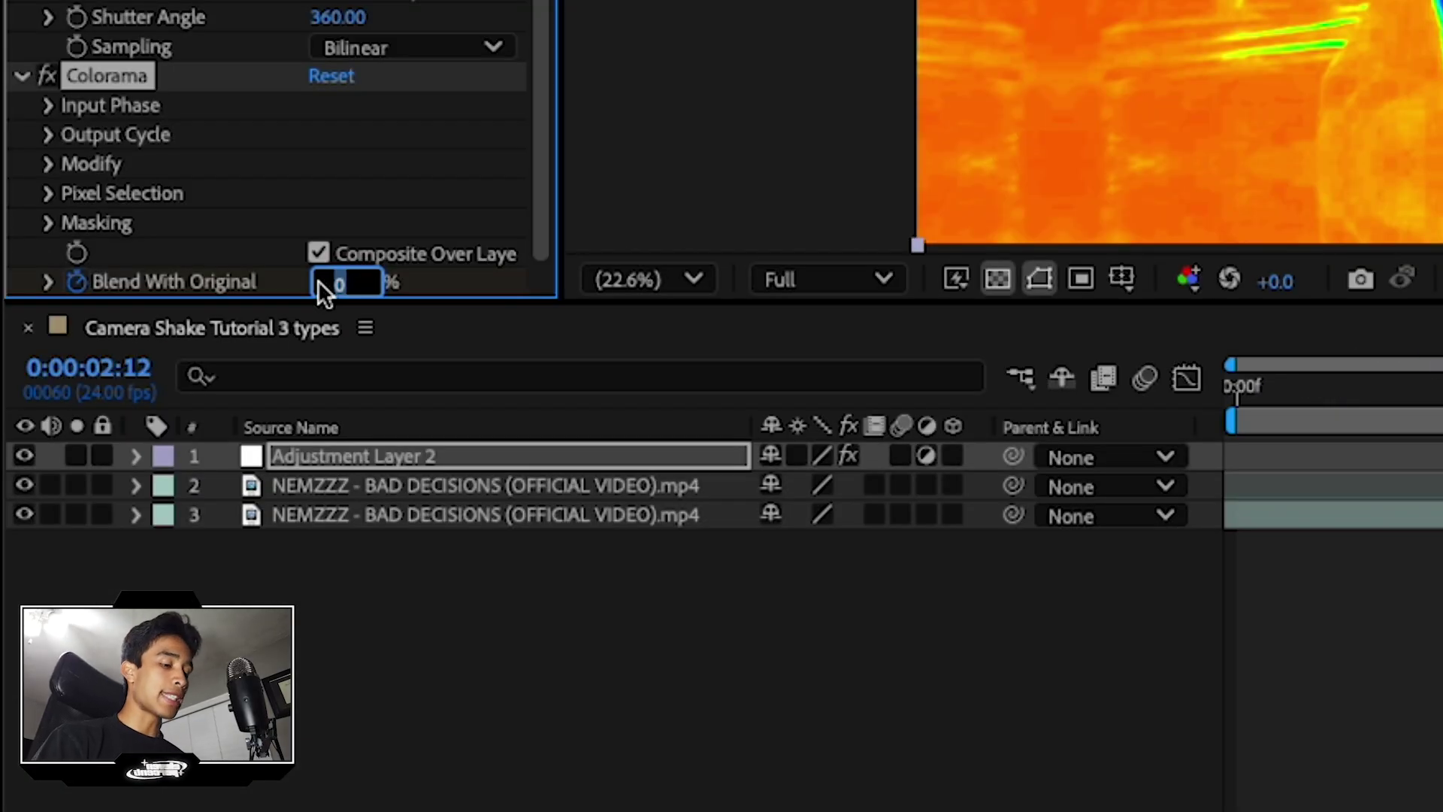
{"action": "type", "text": "100"}
{"action": "key", "text": "Return"}
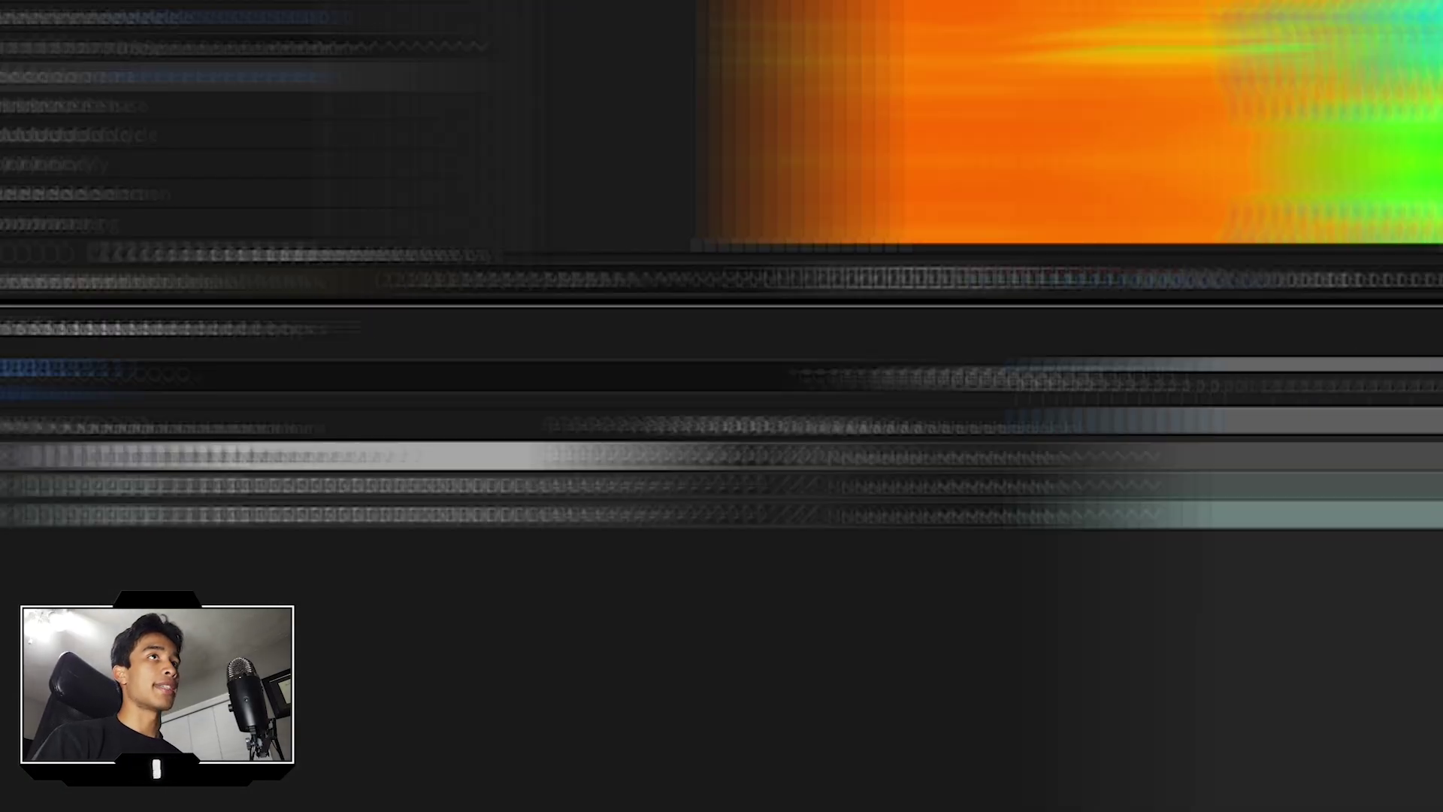
{"action": "left_click_drag", "start_coordinate": [910, 389], "coordinate": [950, 406]}
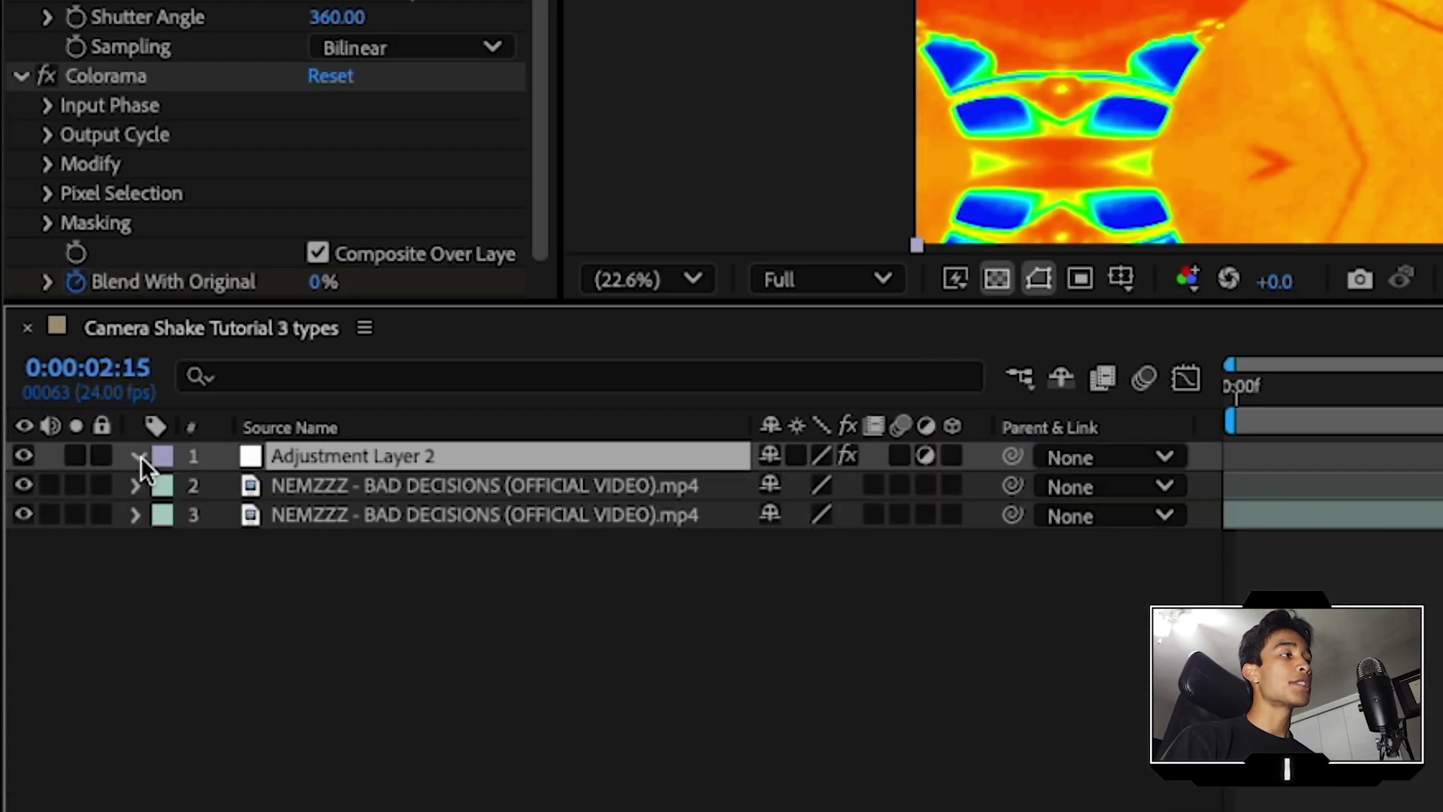
Expand the adjustment layer's Colorama effect in the timeline to show the Blend With Original keyframes.
{"action": "left_click", "coordinate": [62, 619]}
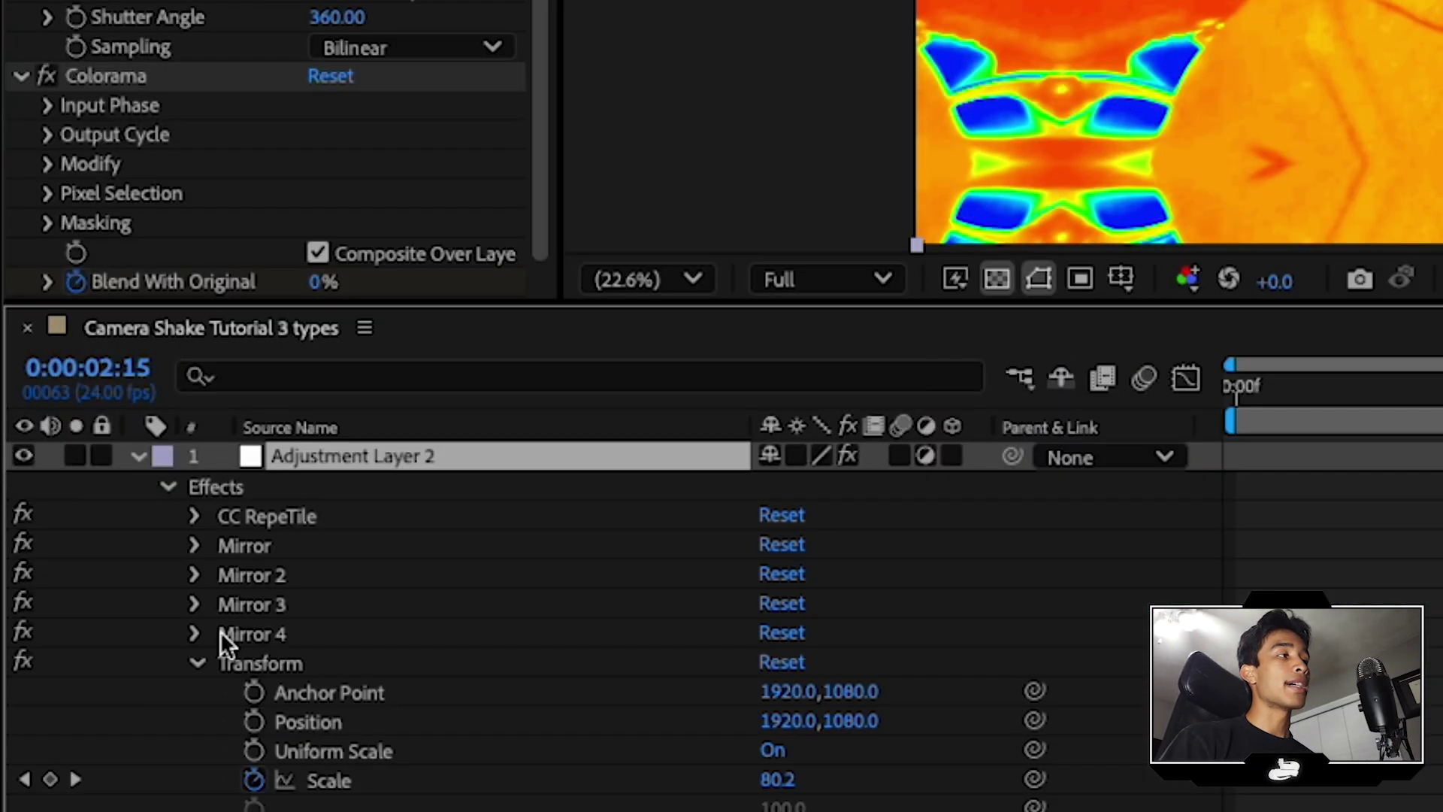
{"action": "scroll", "coordinate": [219, 630], "scroll_direction": "down", "scroll_amount": 3}
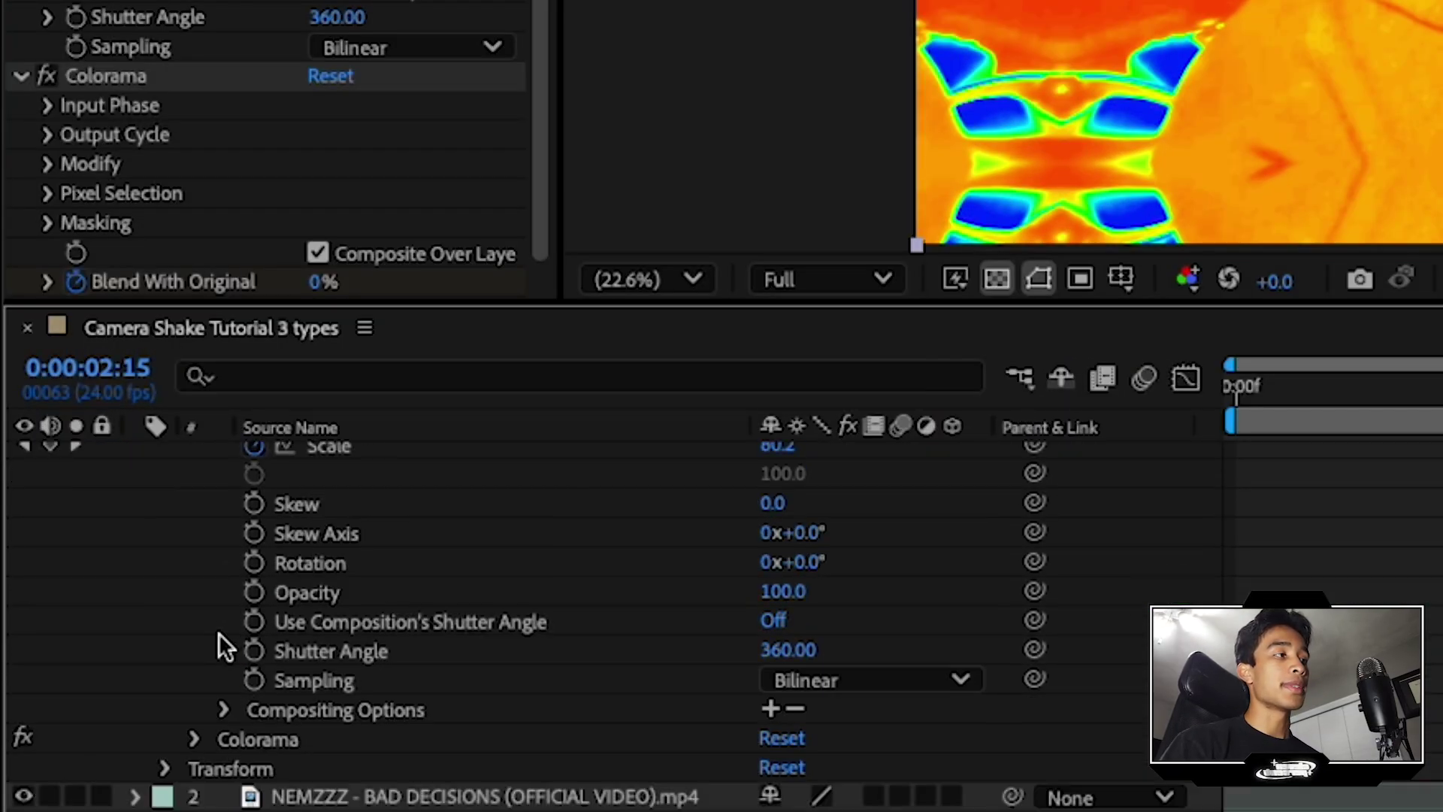
{"action": "left_click", "coordinate": [197, 737]}
{"action": "scroll", "coordinate": [184, 738], "scroll_direction": "down", "scroll_amount": 2}
{"action": "scroll", "coordinate": [183, 738], "scroll_direction": "down", "scroll_amount": 3}
{"action": "left_click", "coordinate": [50, 708]}
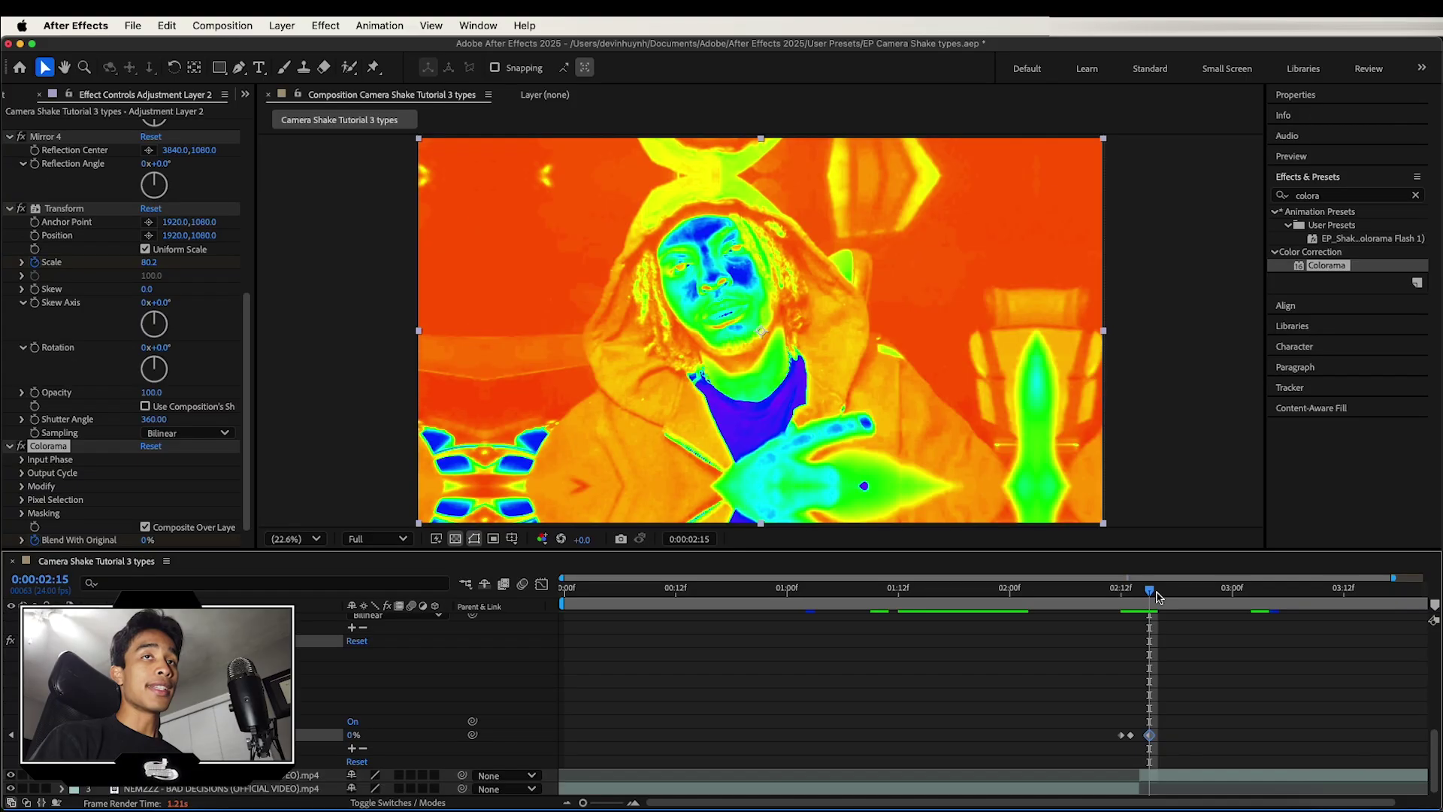
Set Colorama's Blend With Original to 100% at 0:00:02:16 and play back the transition from about 0:00:01:20.
{"action": "left_click_drag", "start_coordinate": [1150, 599], "coordinate": [1159, 599]}
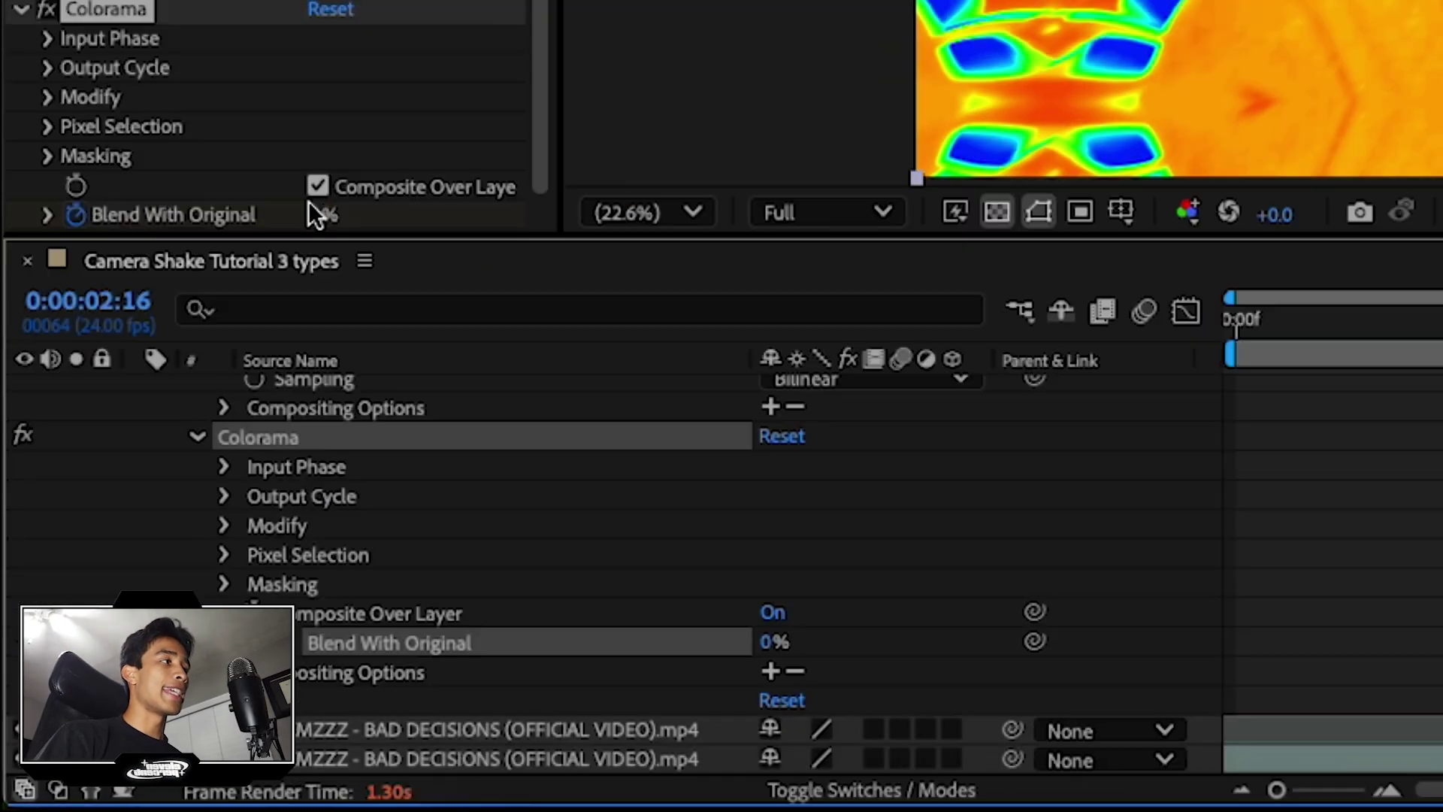
{"action": "left_click", "coordinate": [319, 215]}
{"action": "type", "text": "1"}
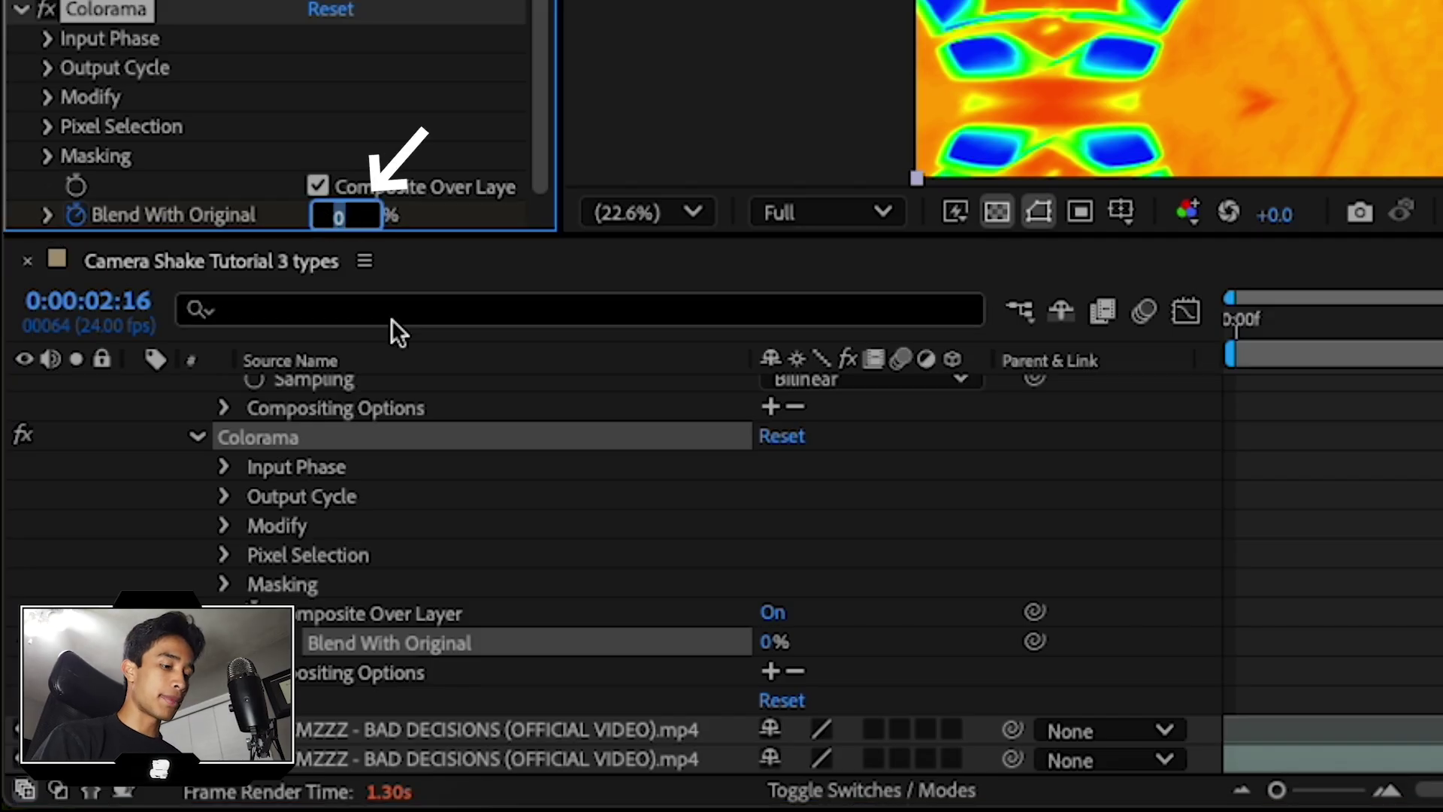
{"action": "type", "text": "00"}
{"action": "key", "text": "Return"}
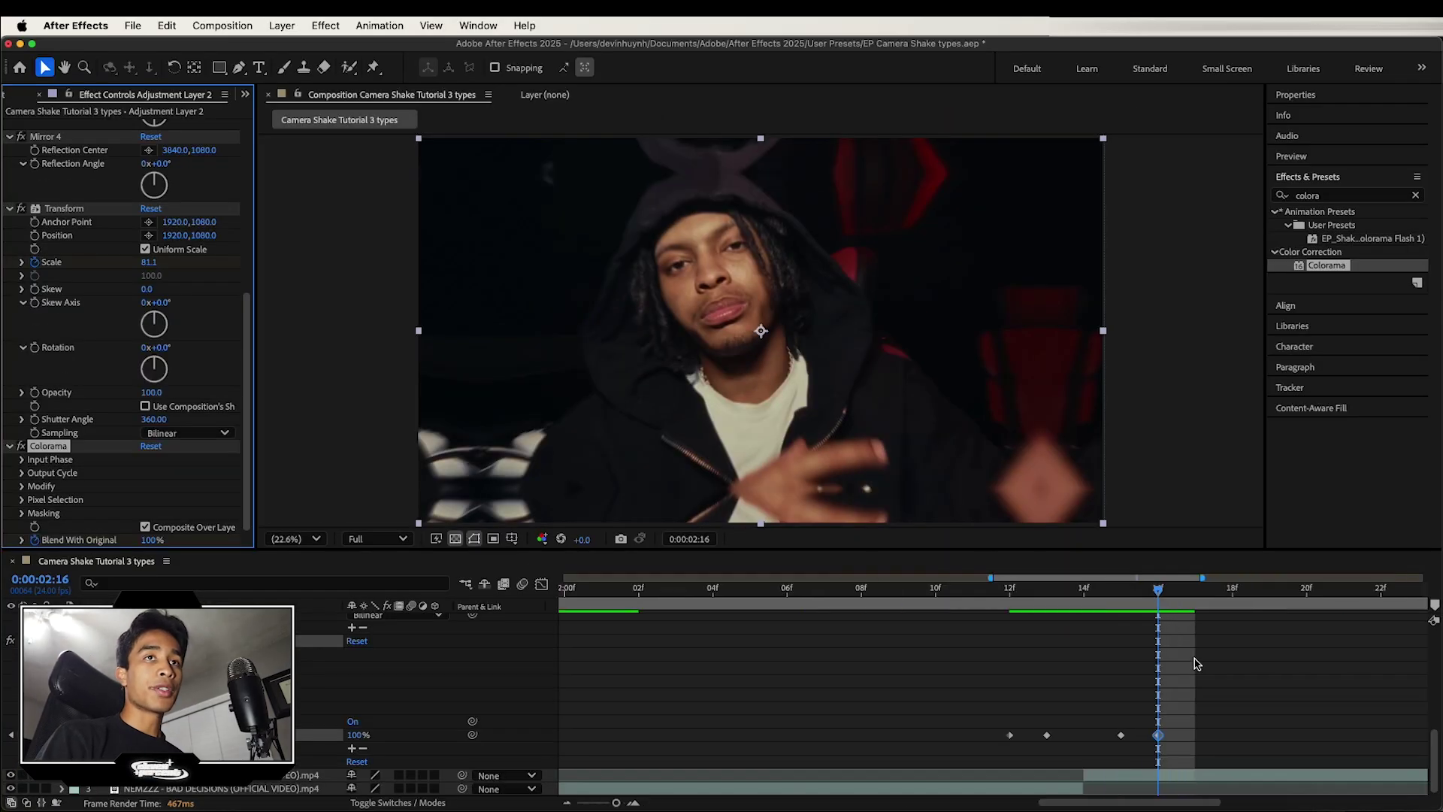
{"action": "left_click_drag", "start_coordinate": [1158, 596], "coordinate": [952, 616]}
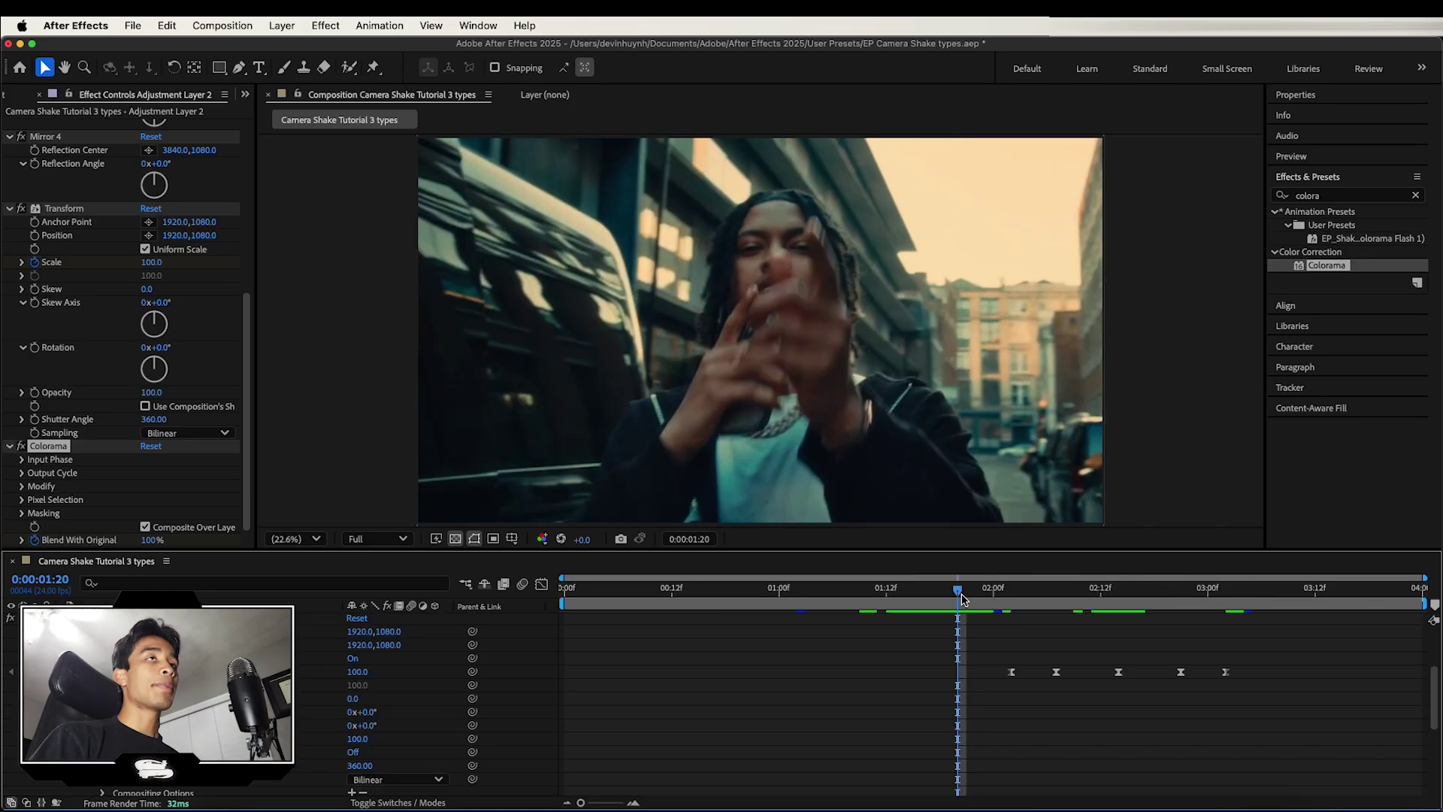
{"action": "key", "text": "space"}
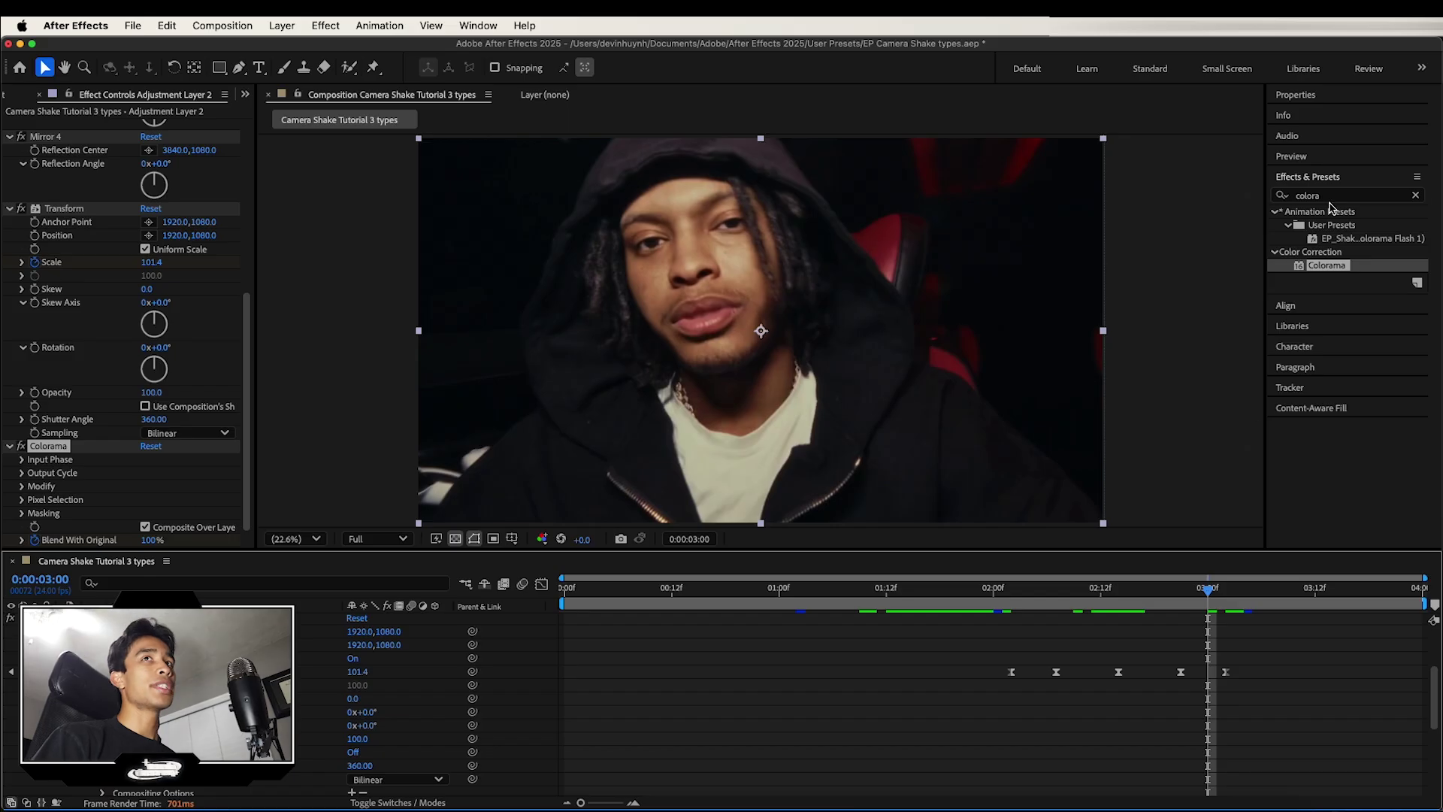
Find the Glow effect and apply it to the adjustment layer with Glow Threshold 92.5% and Glow Radius 183.
{"action": "double_click", "coordinate": [1325, 196]}
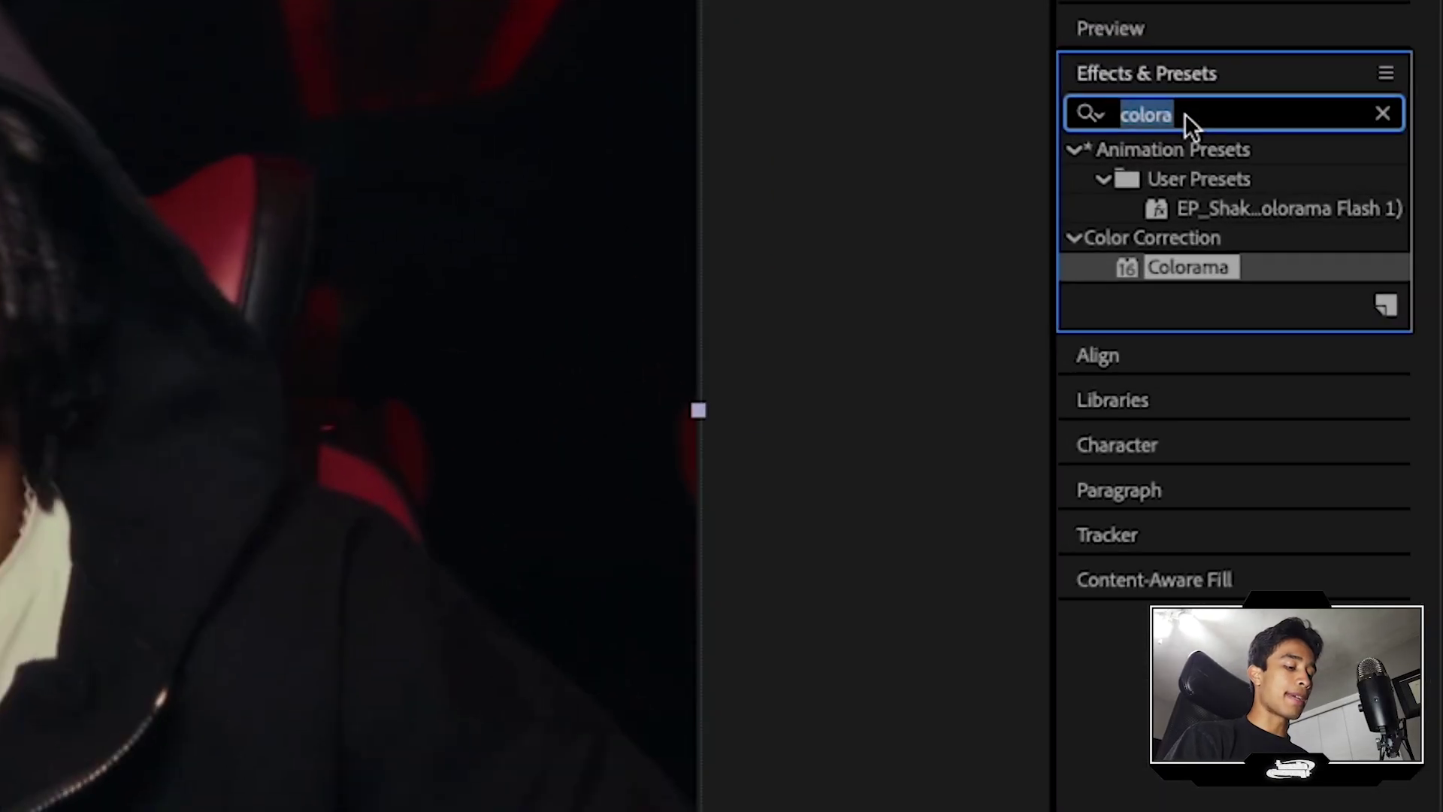
{"action": "type", "text": "g"}
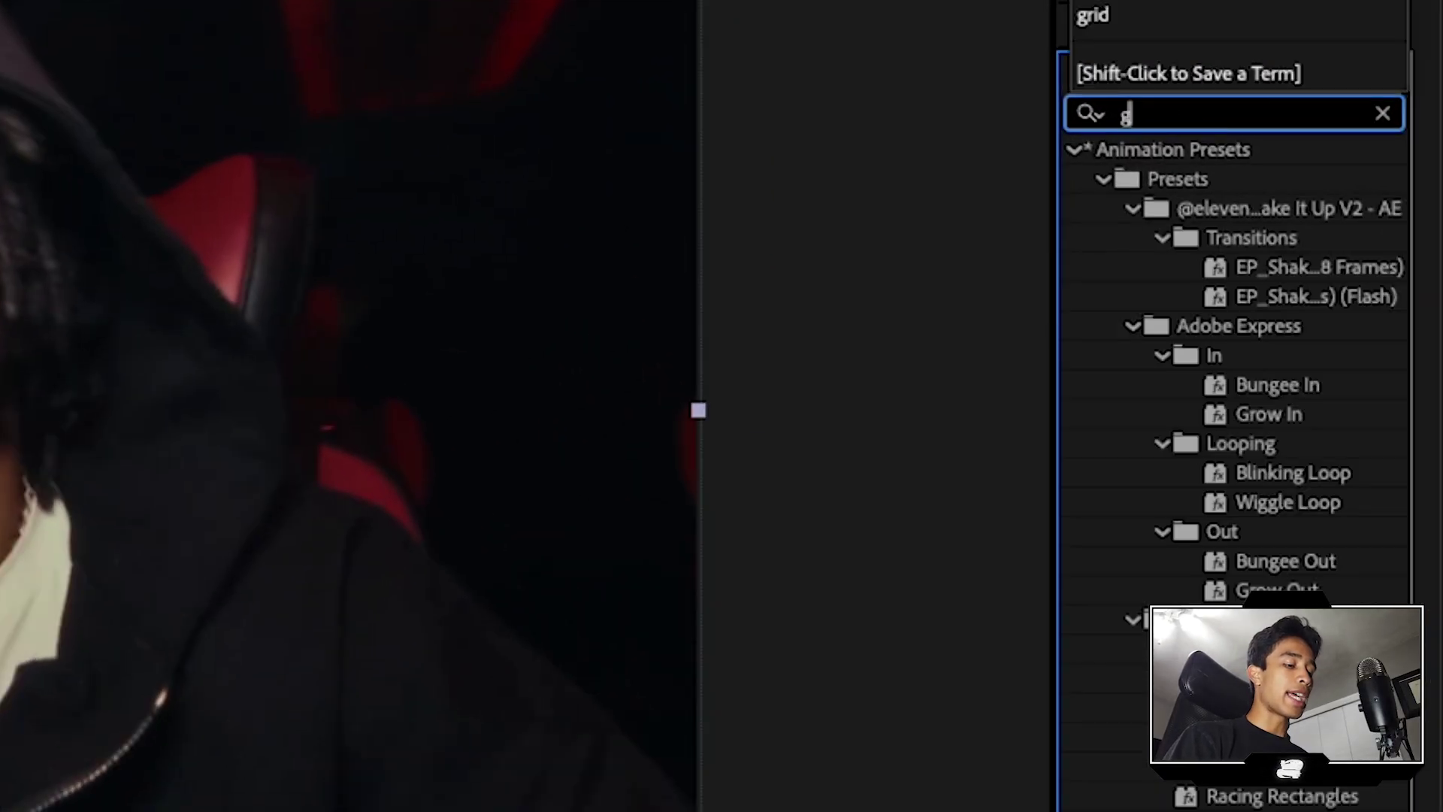
{"action": "type", "text": "low"}
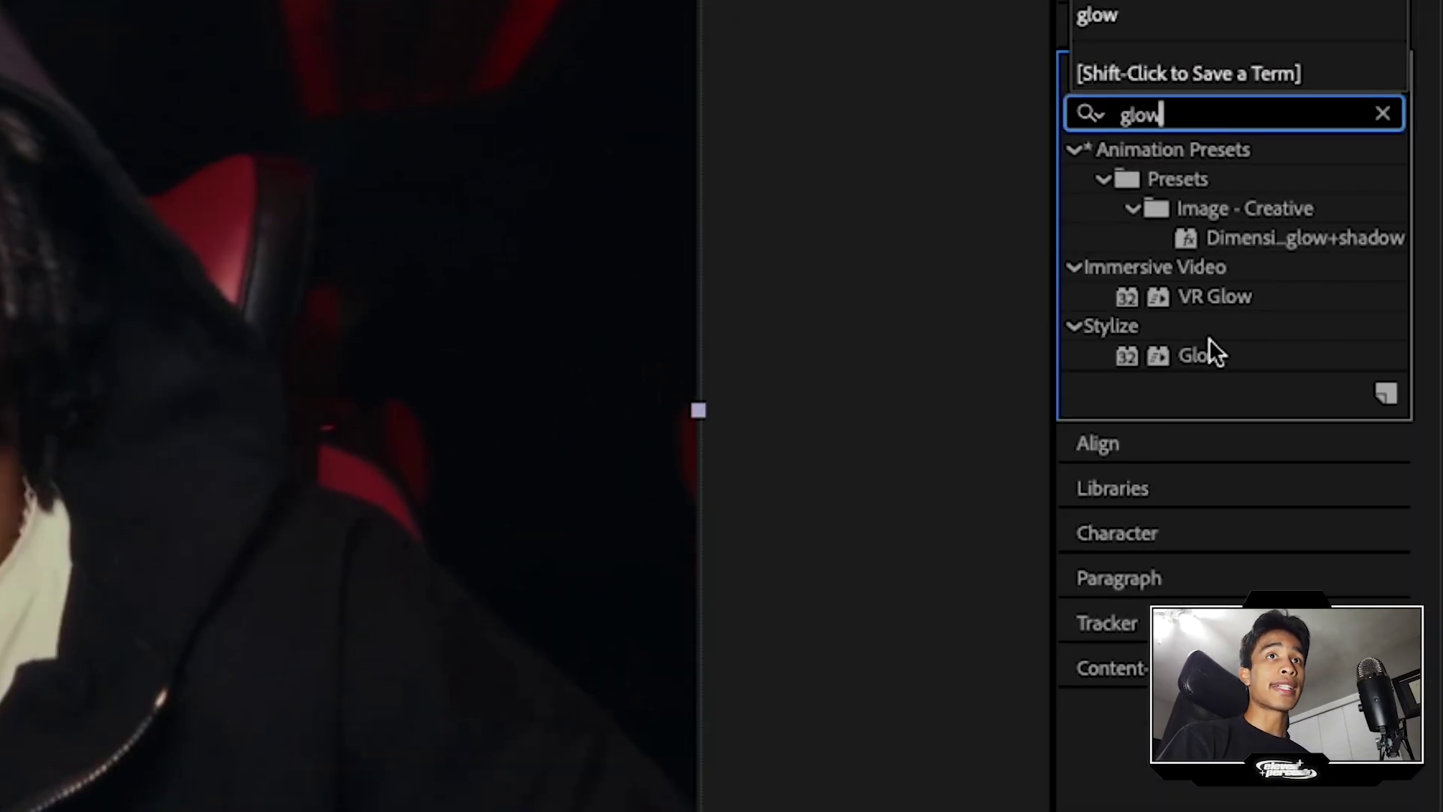
{"action": "scroll", "coordinate": [1009, 713], "scroll_direction": "up", "scroll_amount": 1}
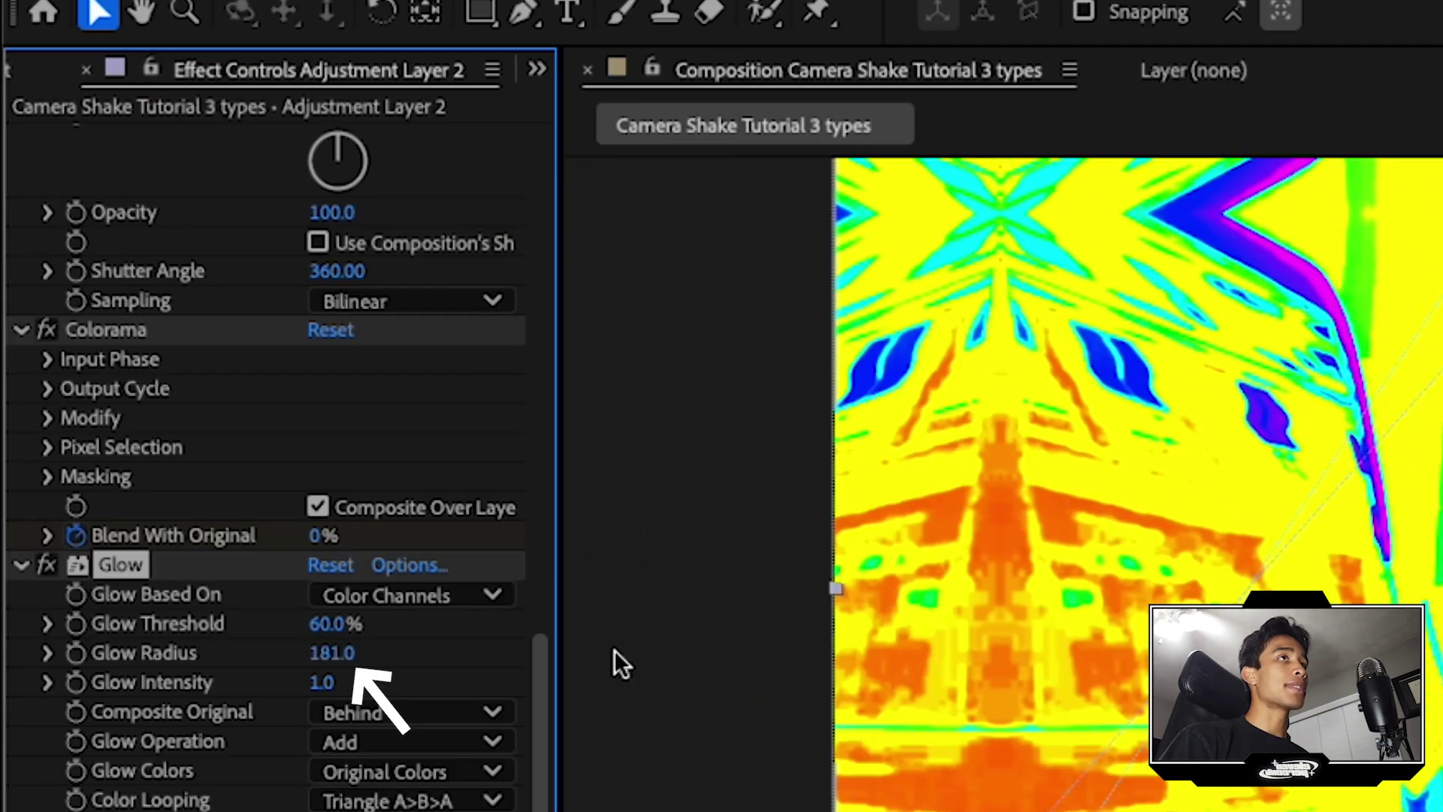
{"action": "left_click_drag", "start_coordinate": [318, 626], "coordinate": [336, 636]}
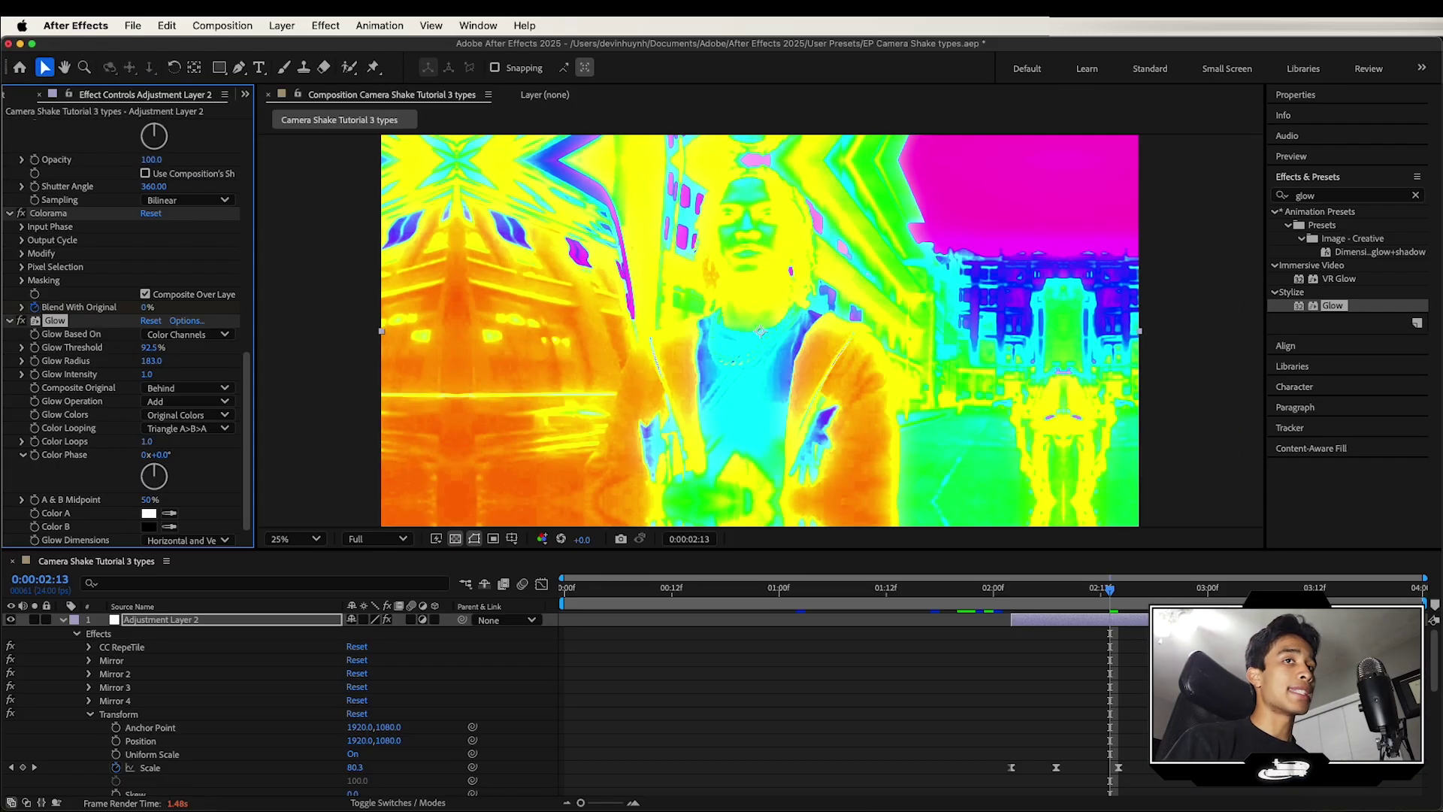
Keyframe Glow Intensity at 1.0 on the cut, and at 0 before the cut and at 0:00:03:00.
{"action": "left_click_drag", "start_coordinate": [1109, 590], "coordinate": [1118, 589]}
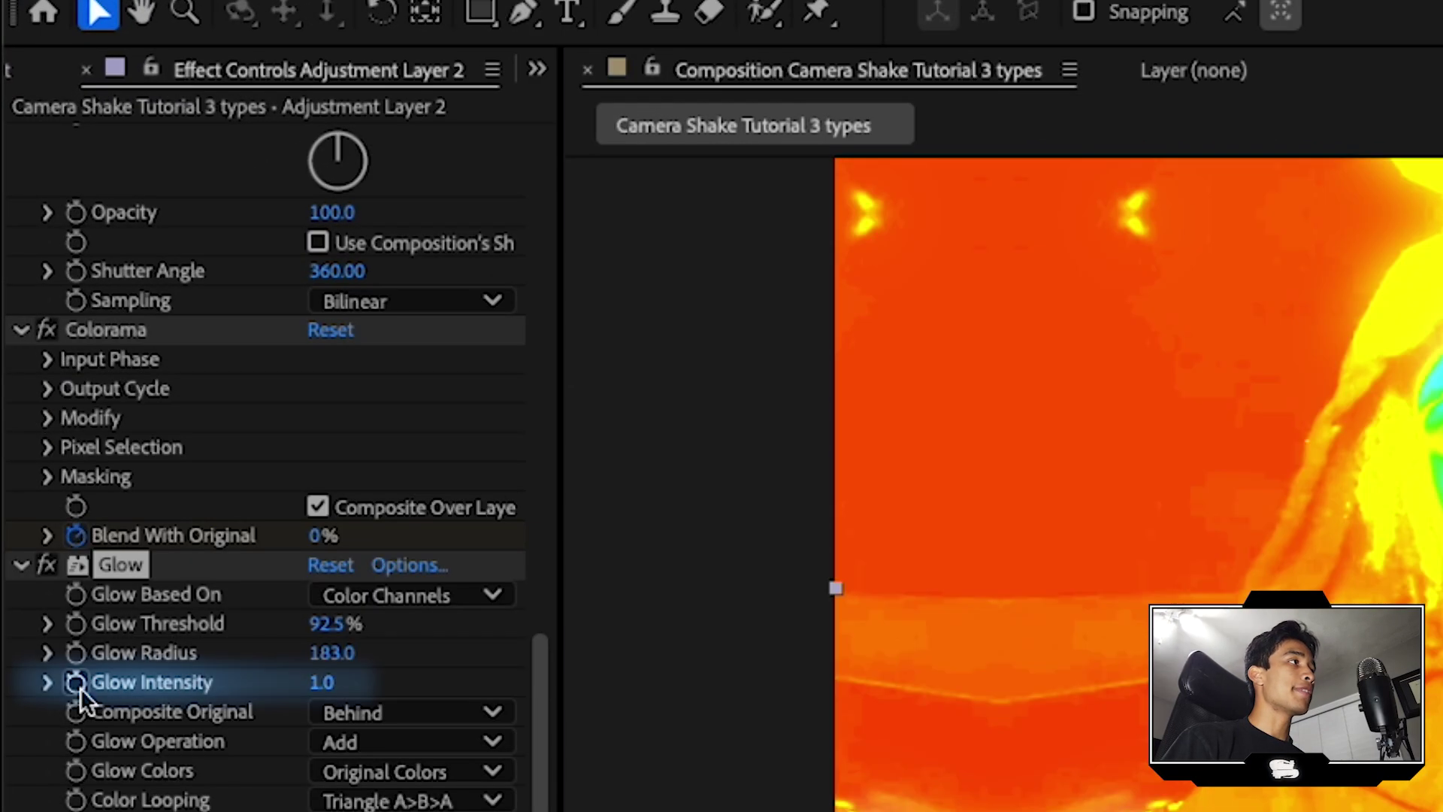
{"action": "left_click", "coordinate": [79, 687]}
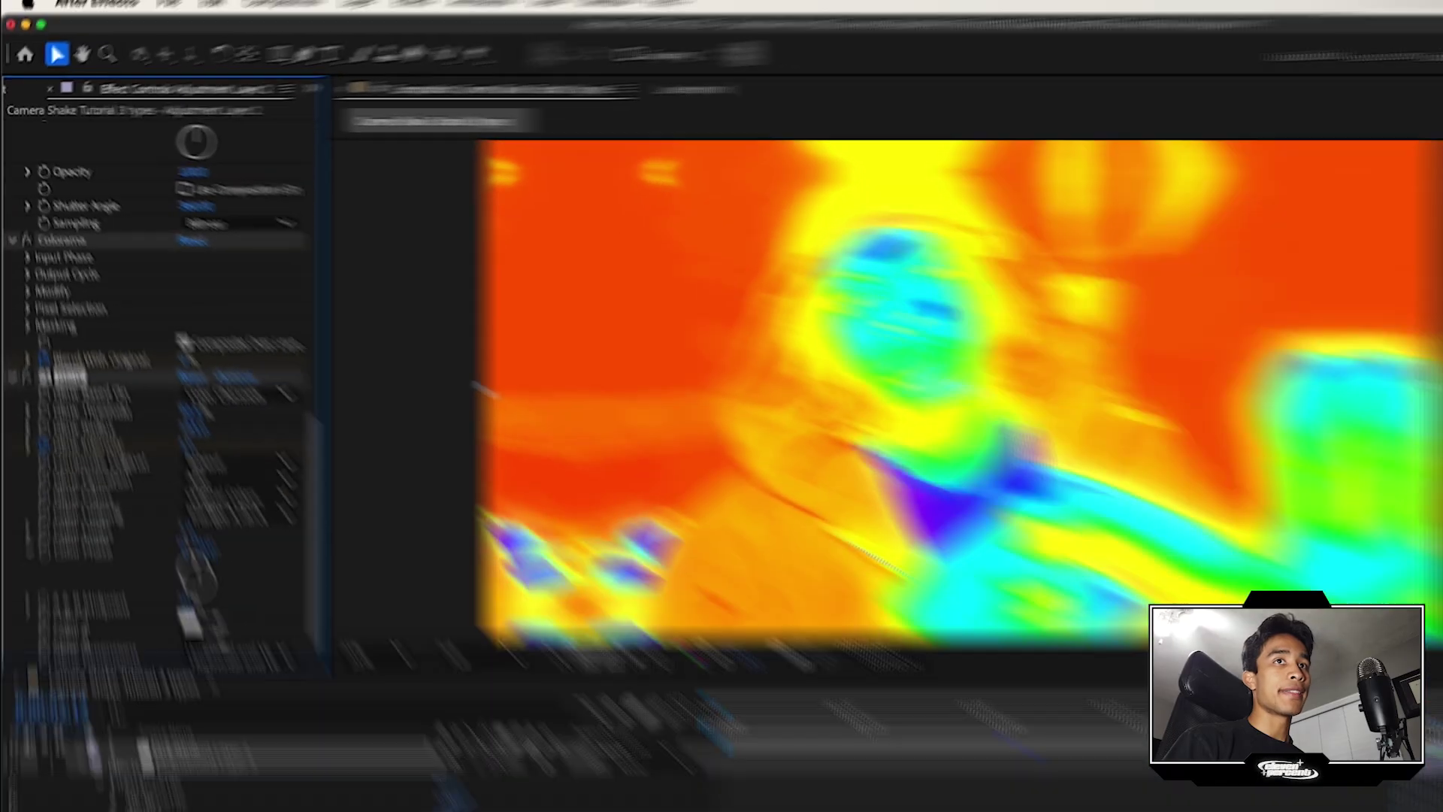
{"action": "left_click_drag", "start_coordinate": [1119, 590], "coordinate": [1037, 595]}
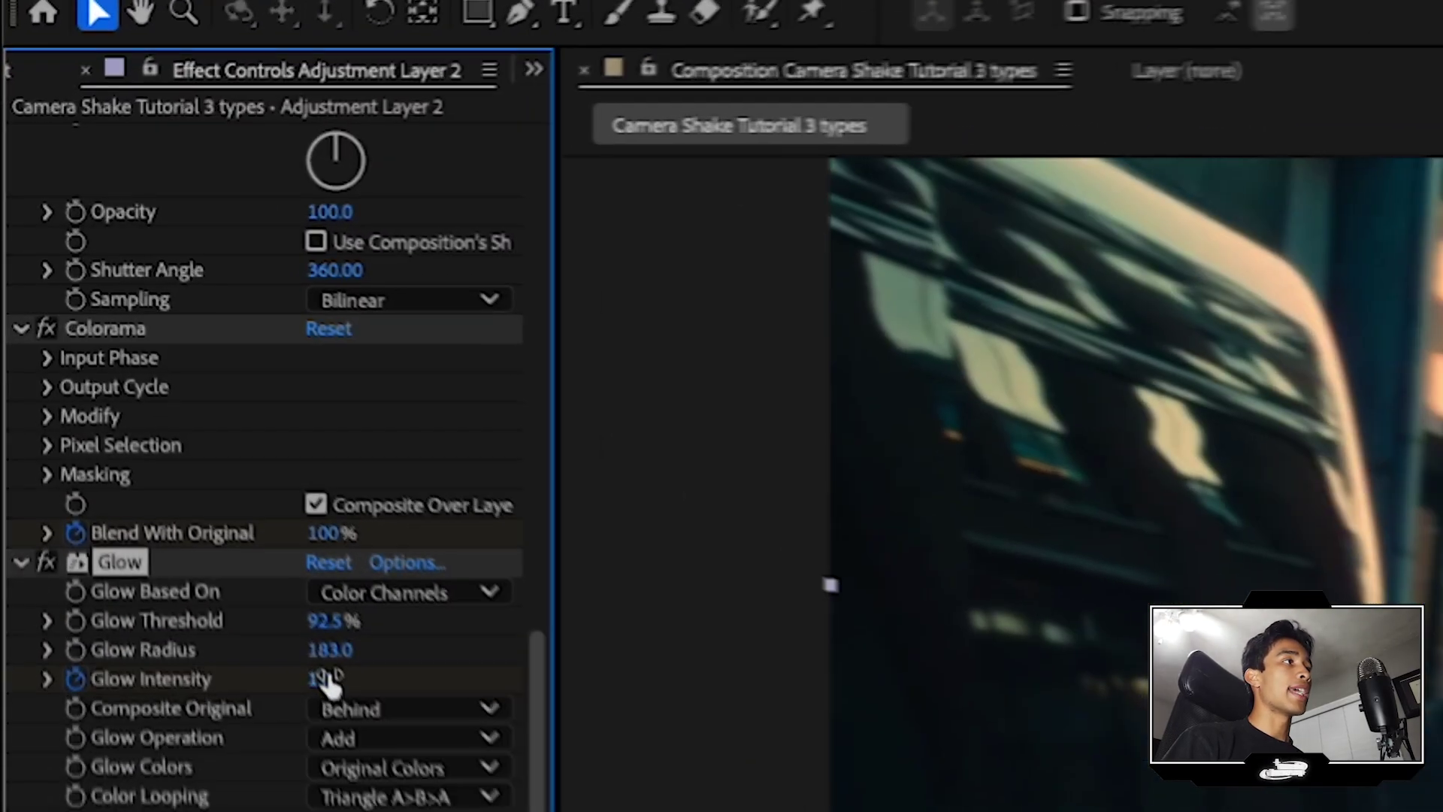
{"action": "left_click_drag", "start_coordinate": [148, 374], "coordinate": [5, 384]}
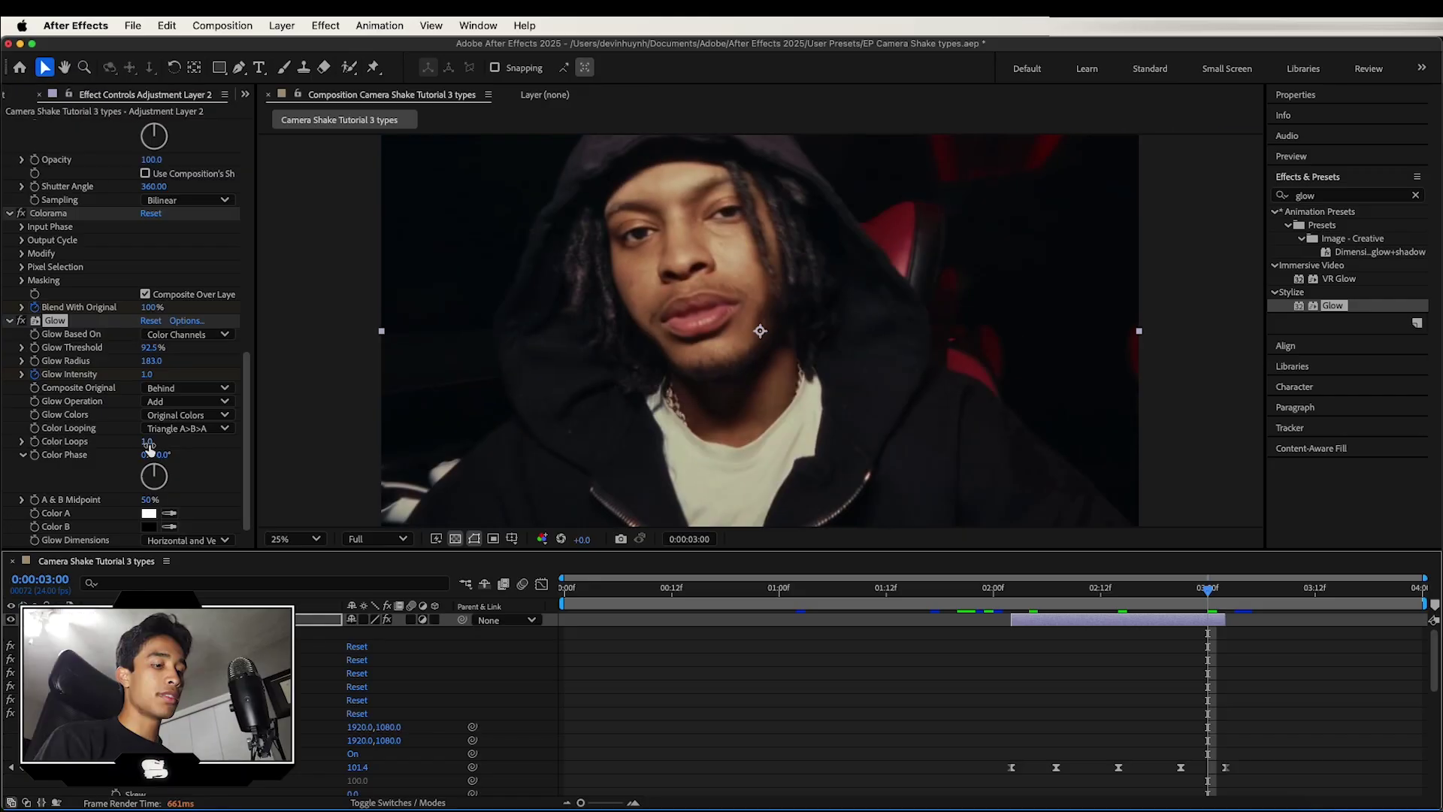
{"action": "left_click_drag", "start_coordinate": [150, 375], "coordinate": [3, 389]}
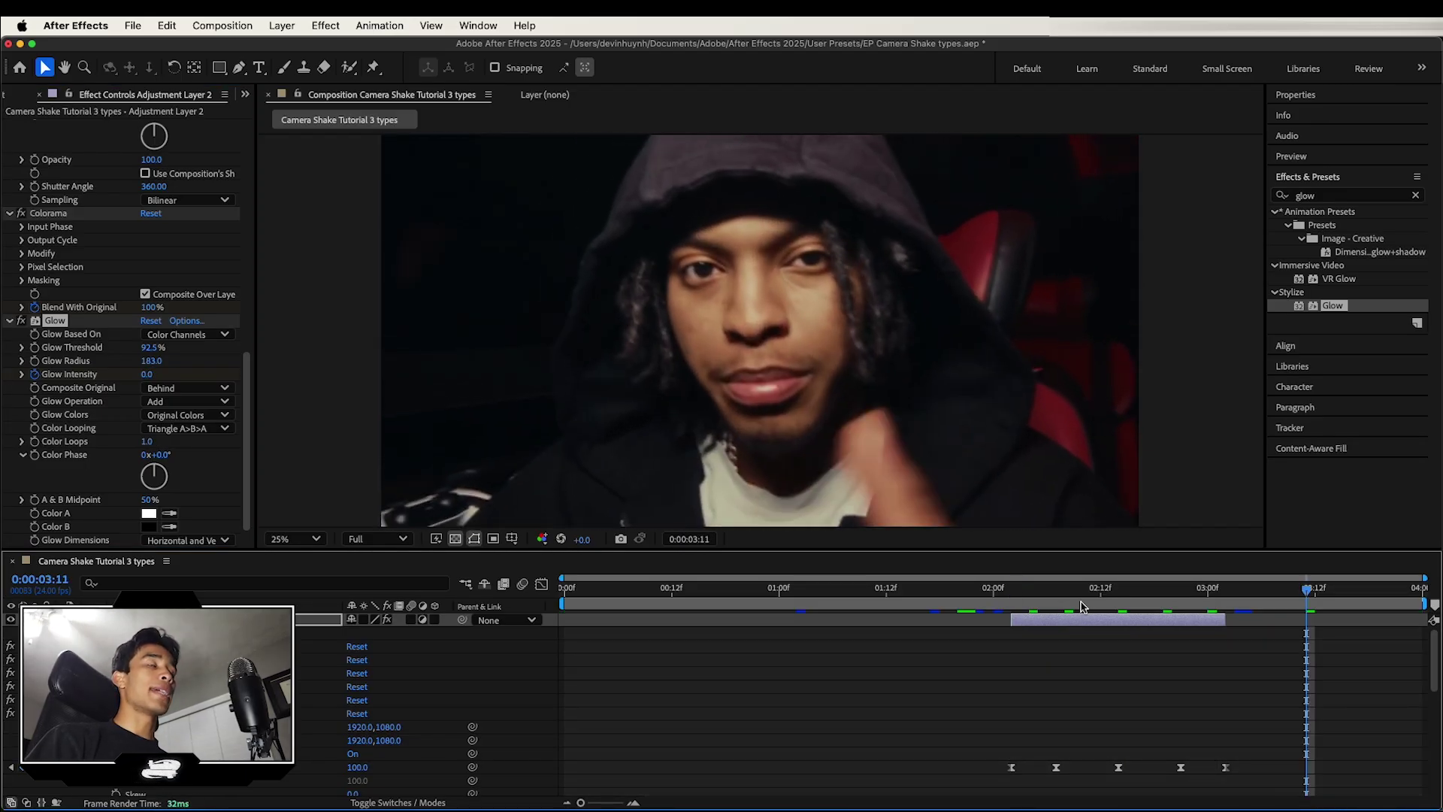
Play back the transition from about 0:00:02:05 and check the glow build-up around 0:00:02:08.
{"action": "left_click", "coordinate": [1038, 602]}
{"action": "key", "text": "space"}
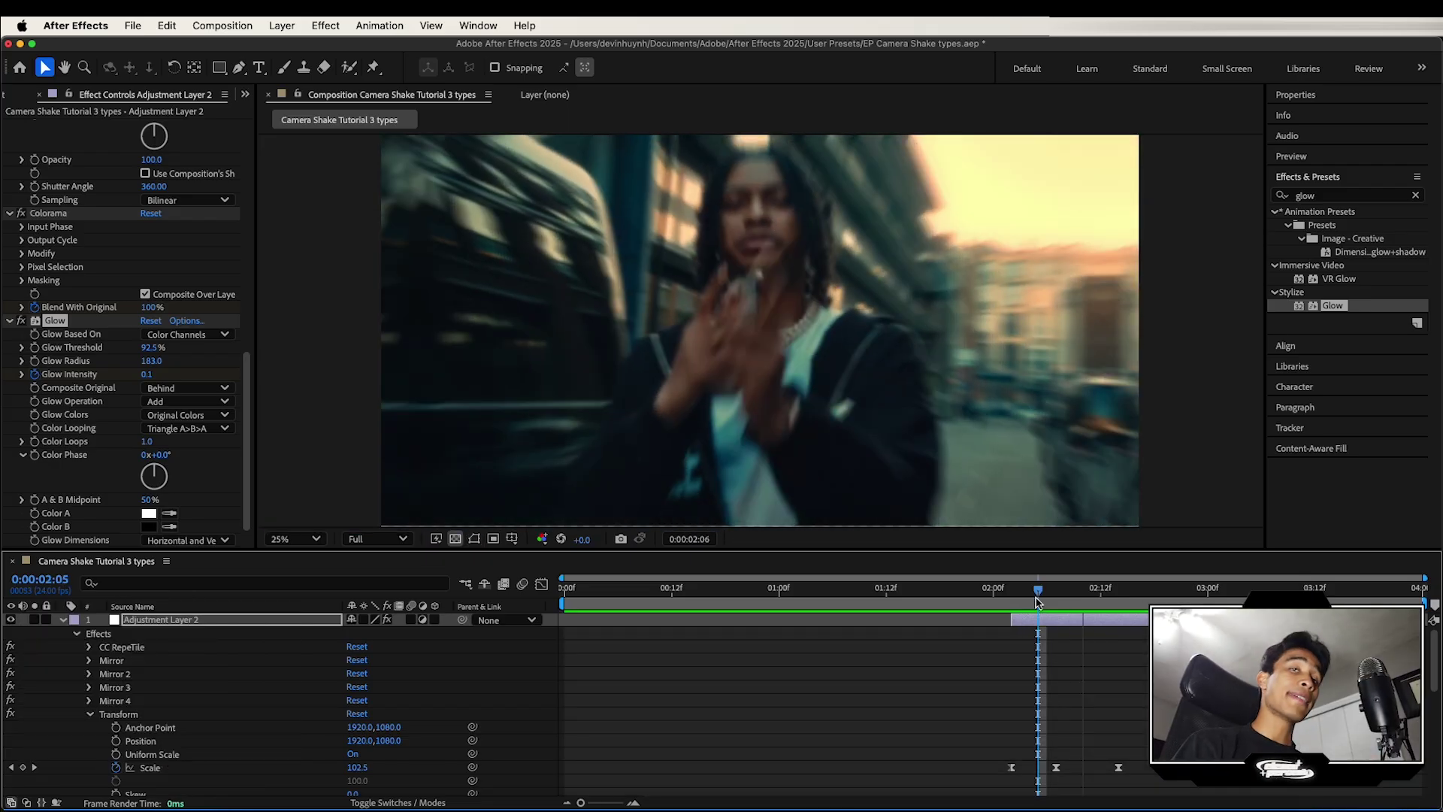
{"action": "key", "text": "space"}
{"action": "left_click_drag", "start_coordinate": [1038, 602], "coordinate": [1072, 605]}
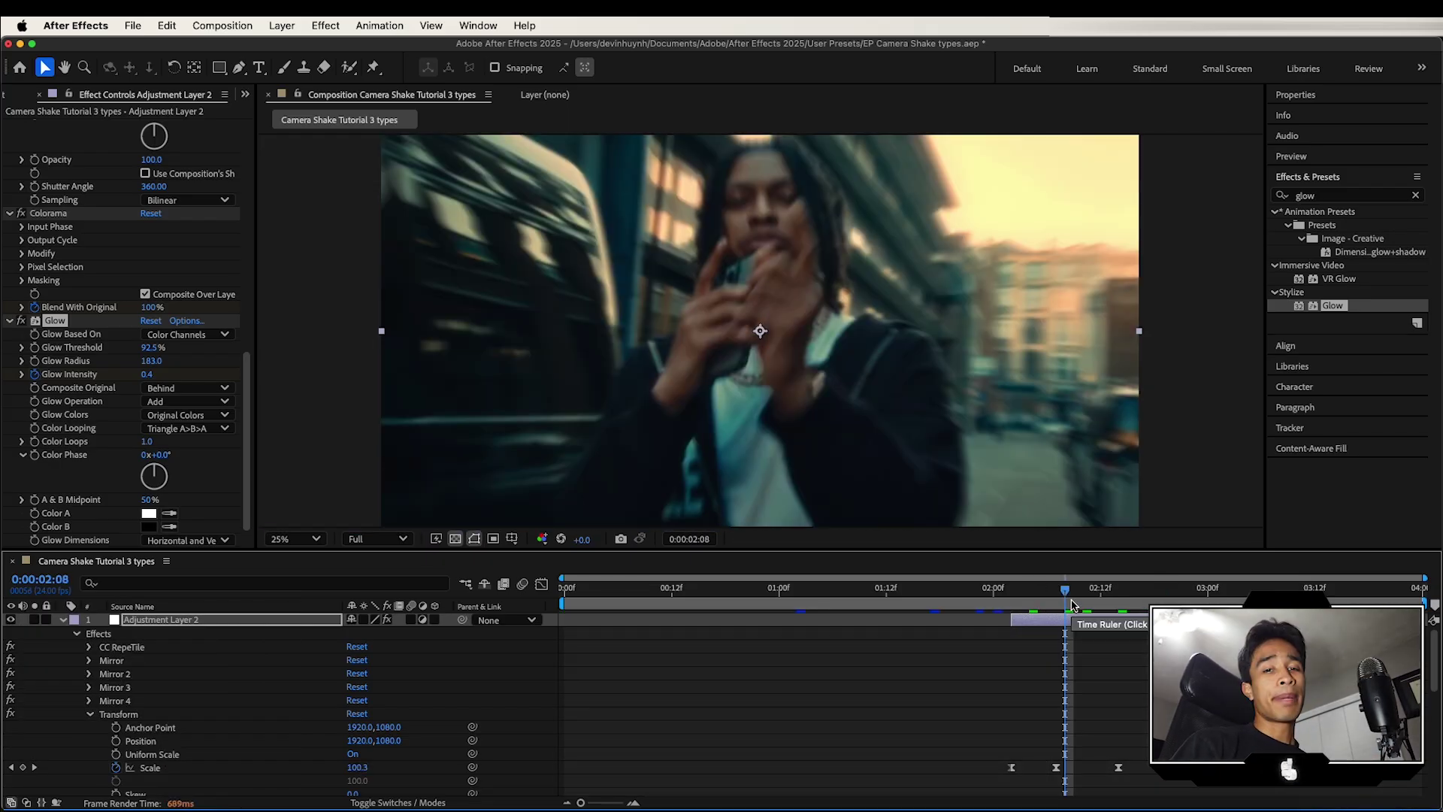